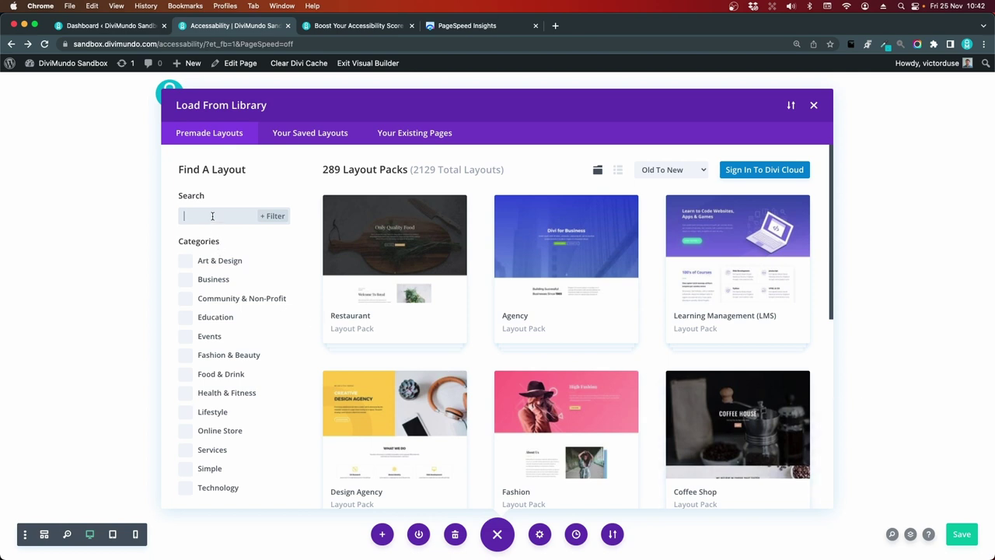
Search the library for 'book club' and apply the Book Club Join Page layout.
{"action": "type", "text": "book club"}
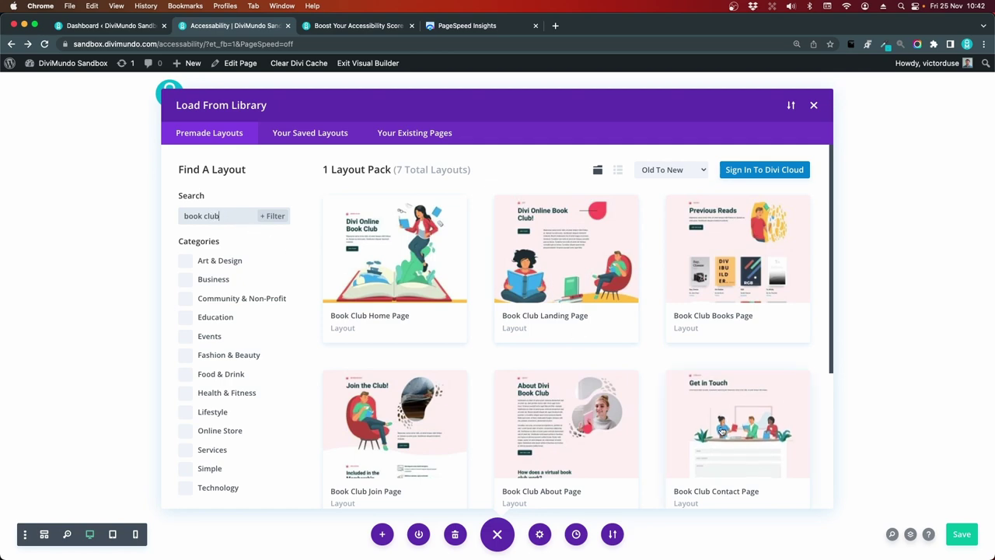
{"action": "scroll", "coordinate": [721, 431], "scroll_direction": "down", "scroll_amount": 2}
{"action": "scroll", "coordinate": [721, 431], "scroll_direction": "down", "scroll_amount": 2}
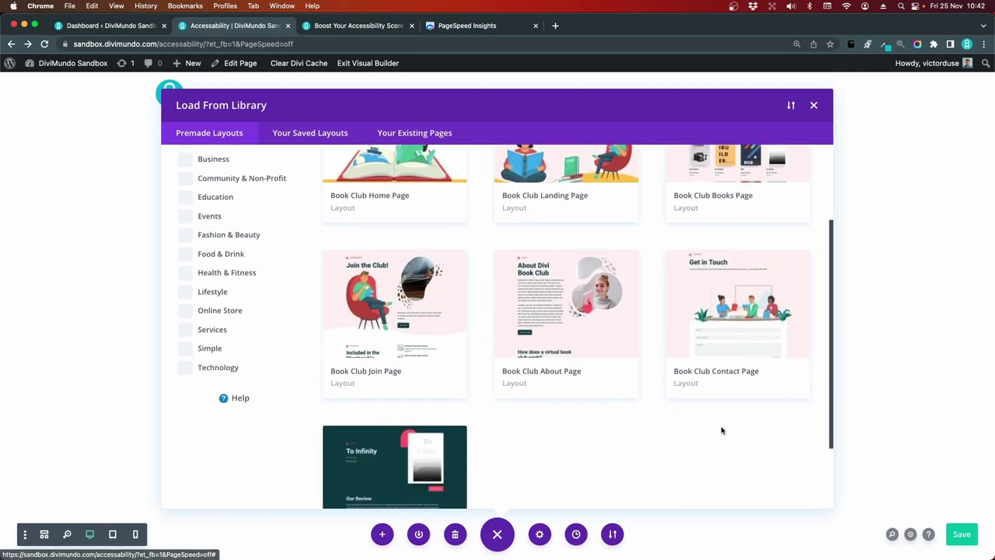
{"action": "left_click", "coordinate": [384, 293]}
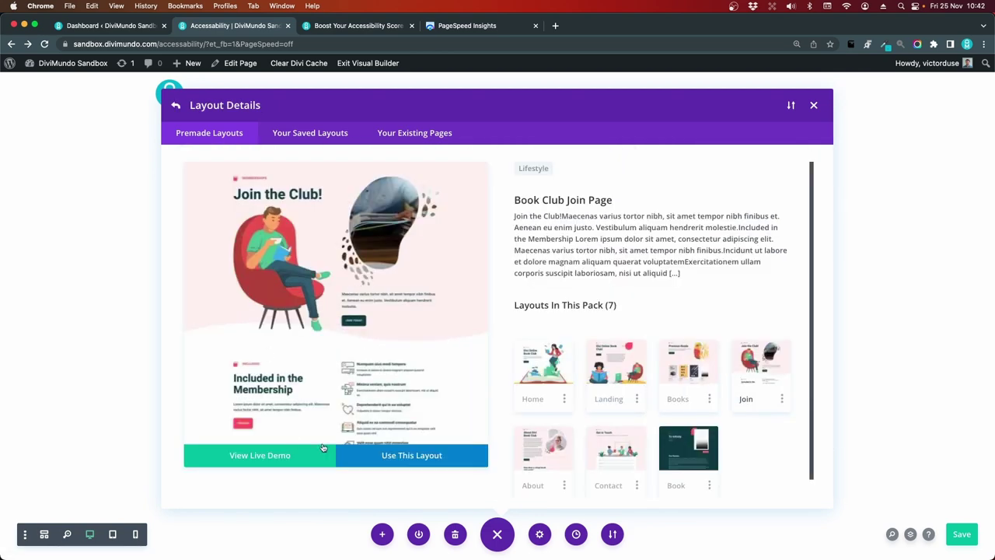
{"action": "left_click", "coordinate": [435, 461]}
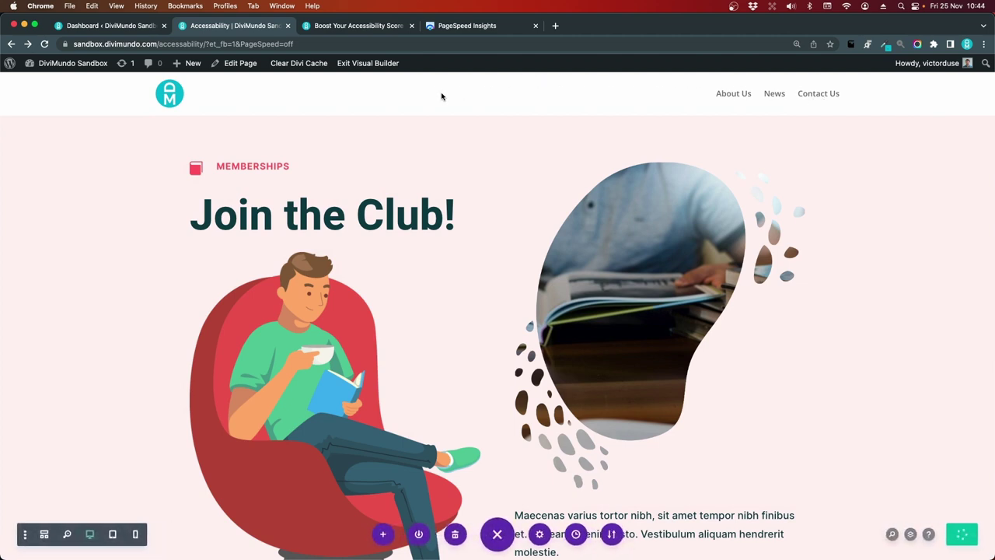
Exit the Visual Builder, review the live Join the Club page, and select its URL.
{"action": "left_click", "coordinate": [362, 66]}
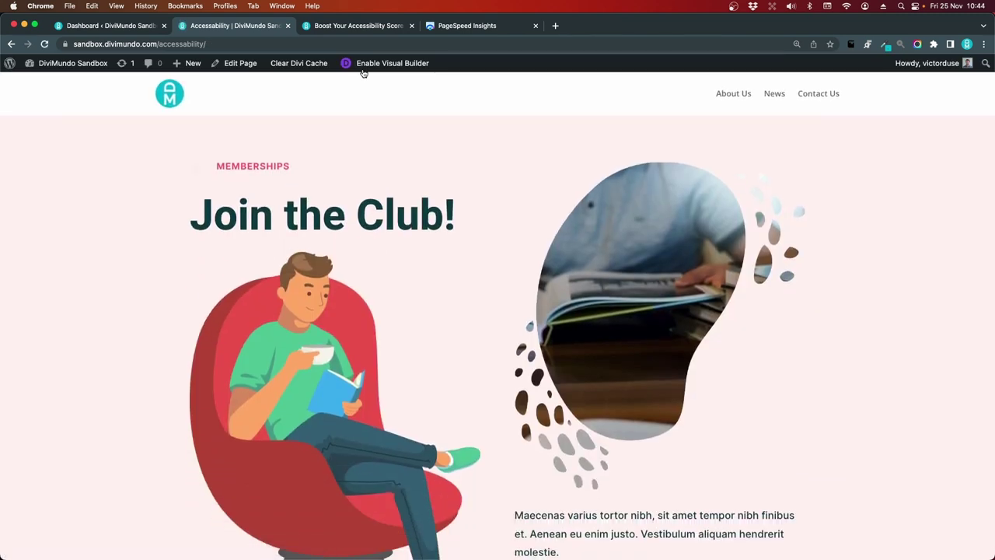
{"action": "left_click", "coordinate": [851, 48]}
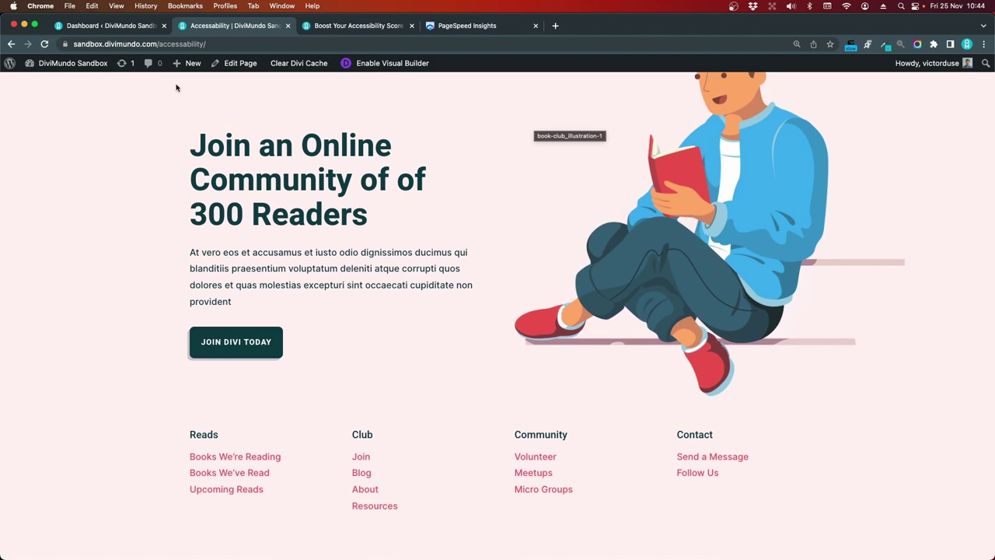
{"action": "left_click", "coordinate": [145, 45]}
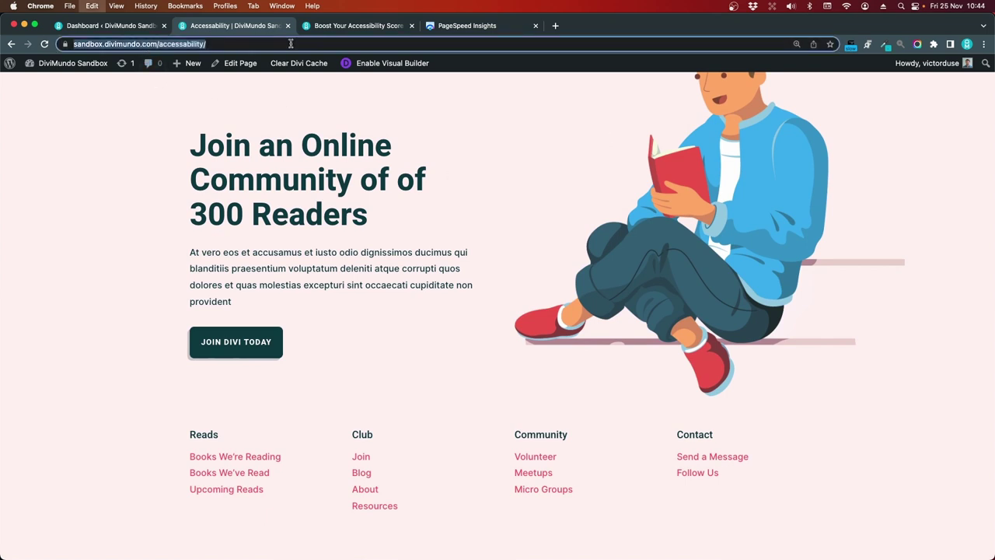
Analyze the page URL in PageSpeed Insights and review Desktop, then Mobile scores (Accessibility 66).
{"action": "left_click", "coordinate": [499, 33]}
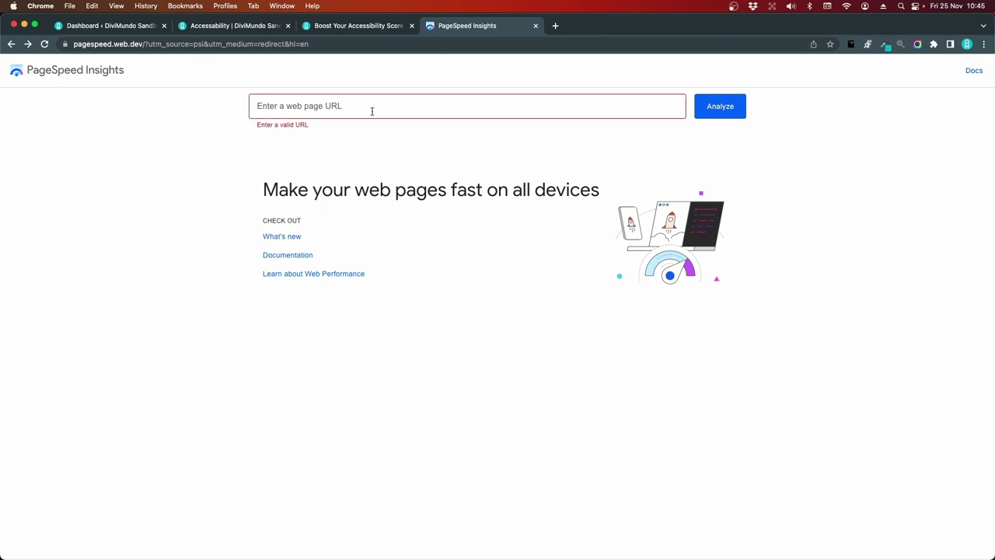
{"action": "left_click", "coordinate": [321, 104]}
{"action": "key", "text": "Down"}
{"action": "key", "text": "Return"}
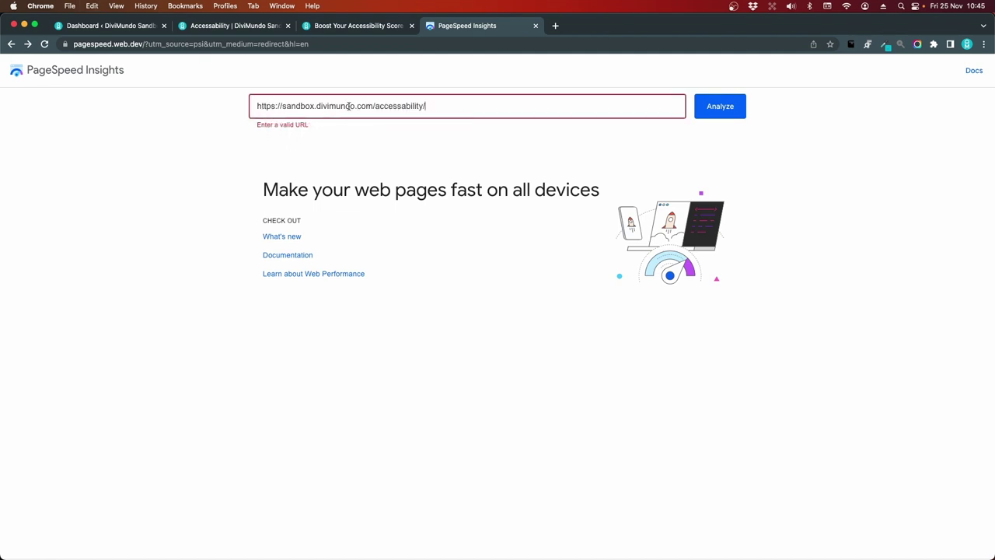
{"action": "left_click", "coordinate": [719, 109]}
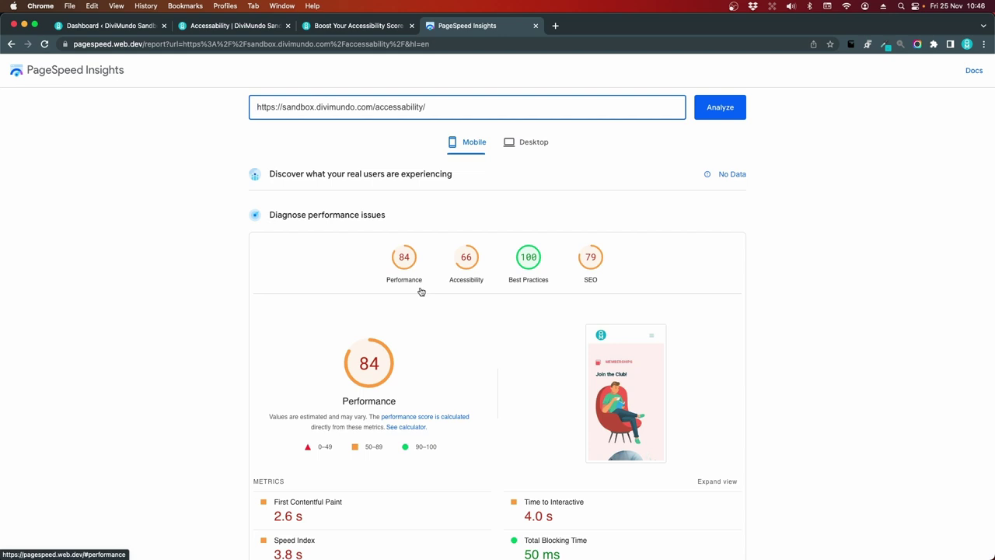
{"action": "left_click", "coordinate": [533, 141]}
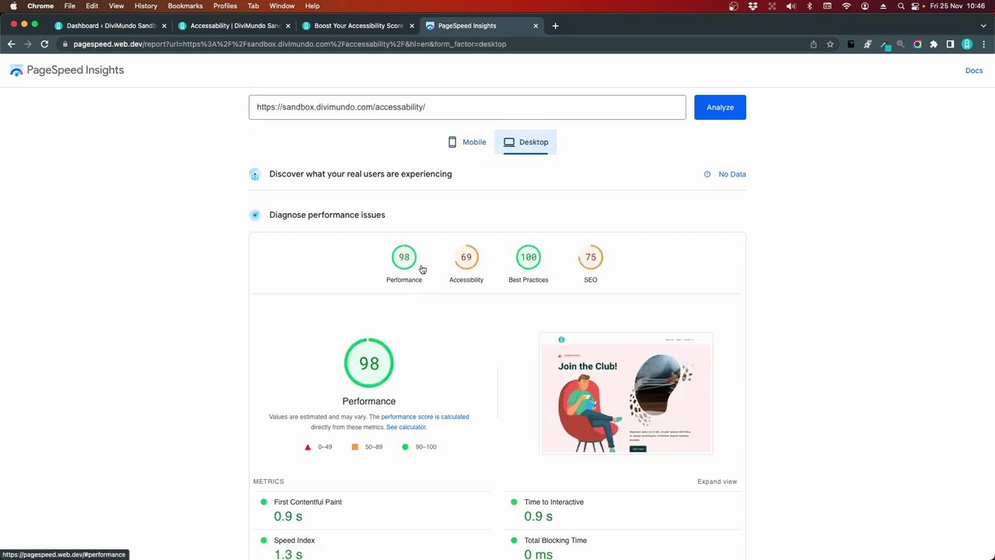
{"action": "left_click", "coordinate": [475, 142]}
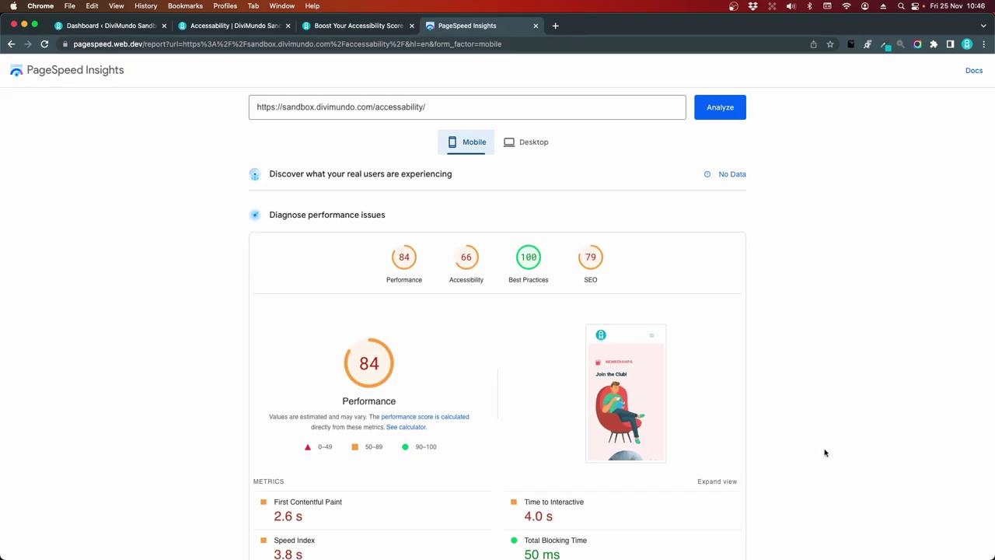
Expand the user-scalable audit to reveal the failing viewport meta element, then go to the blog article.
{"action": "scroll", "coordinate": [823, 451], "scroll_direction": "down", "scroll_amount": 5}
{"action": "scroll", "coordinate": [820, 451], "scroll_direction": "down", "scroll_amount": 8}
{"action": "scroll", "coordinate": [809, 451], "scroll_direction": "down", "scroll_amount": 8}
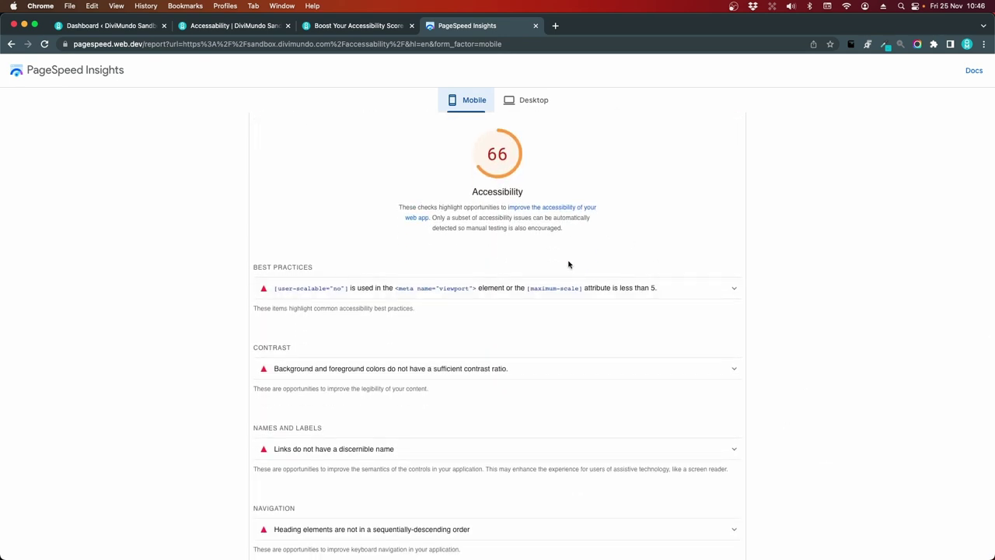
{"action": "scroll", "coordinate": [489, 357], "scroll_direction": "down", "scroll_amount": 1}
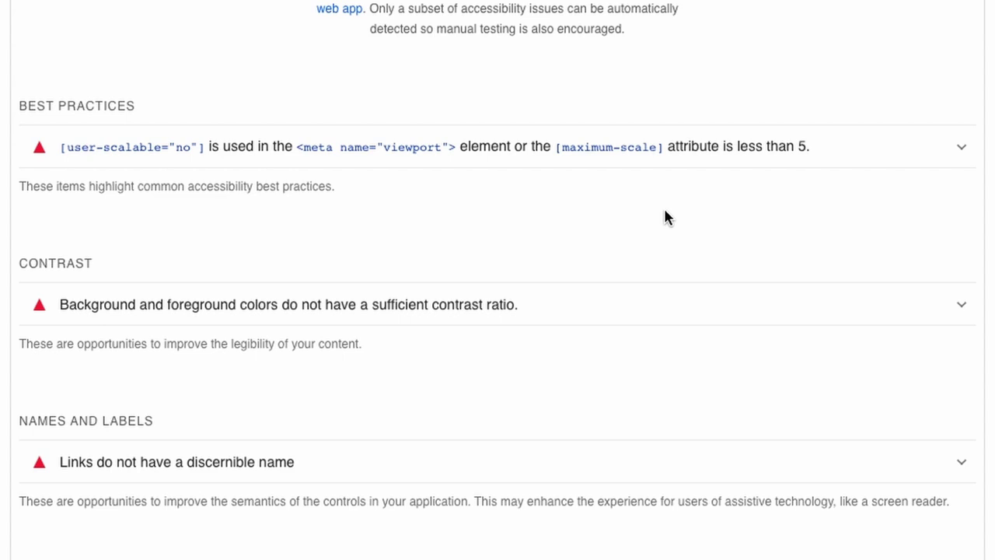
{"action": "left_click", "coordinate": [964, 153]}
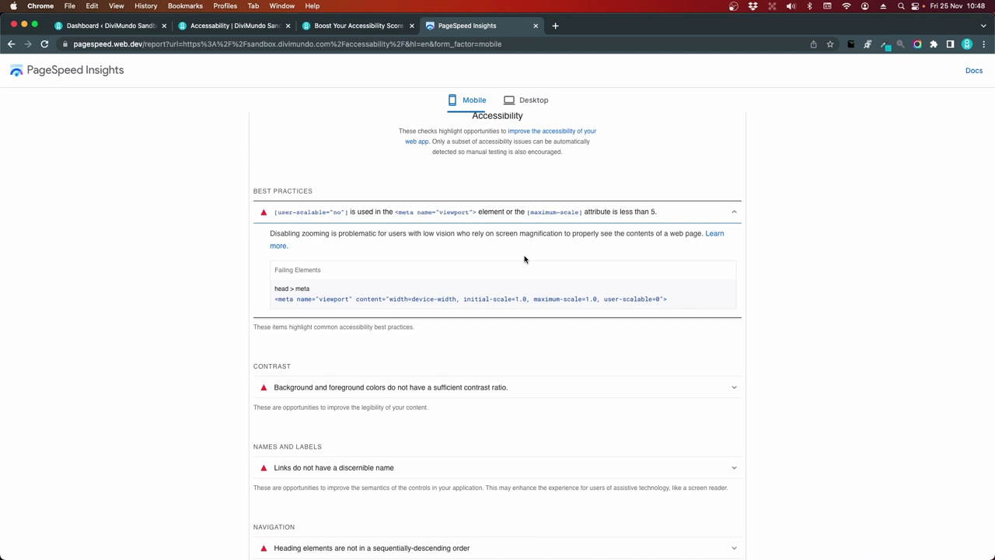
{"action": "key", "text": "ctrl+shift+Tab"}
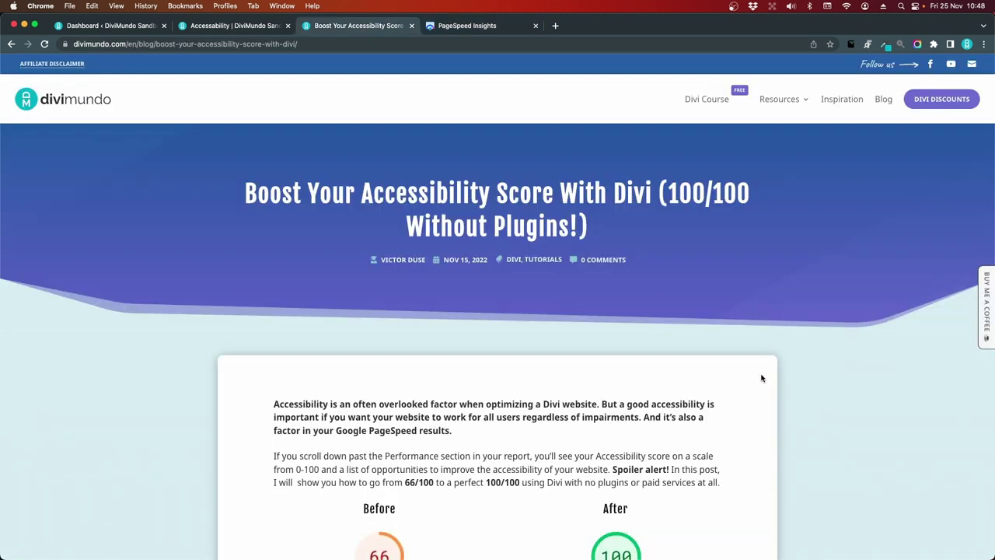
Copy the PHP code from the article's '1. Enable zooming and scaling' section.
{"action": "scroll", "coordinate": [762, 378], "scroll_direction": "down", "scroll_amount": 2}
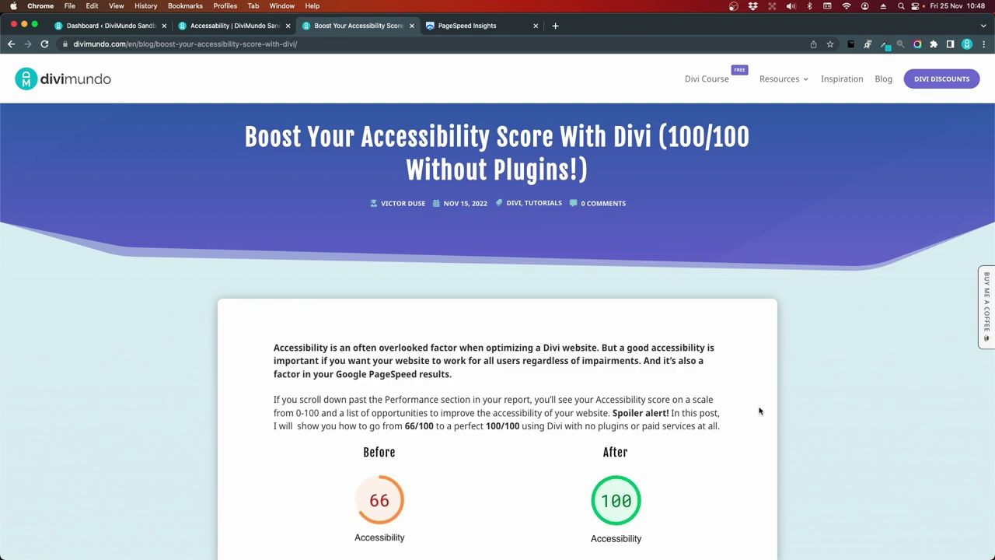
{"action": "scroll", "coordinate": [772, 472], "scroll_direction": "down", "scroll_amount": 6}
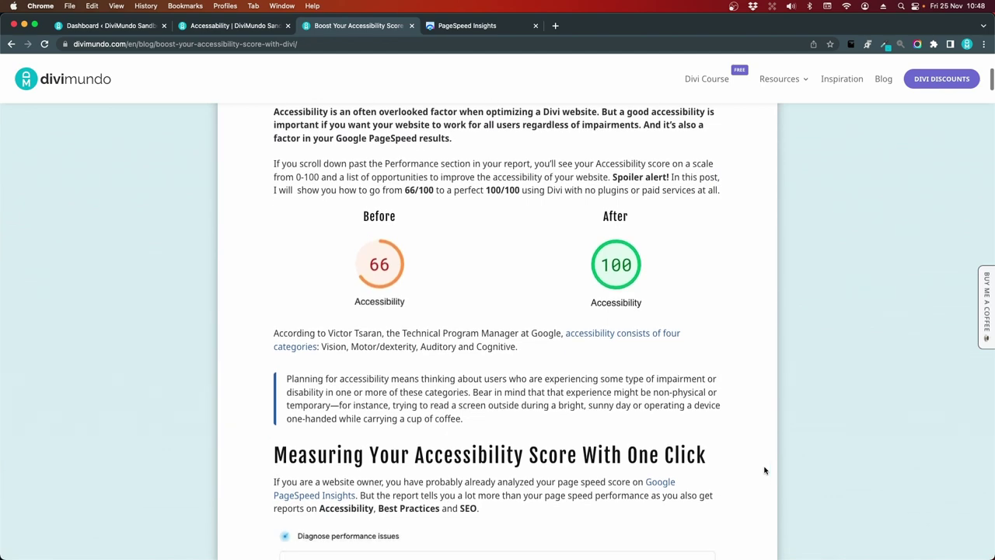
{"action": "scroll", "coordinate": [771, 472], "scroll_direction": "down", "scroll_amount": 7}
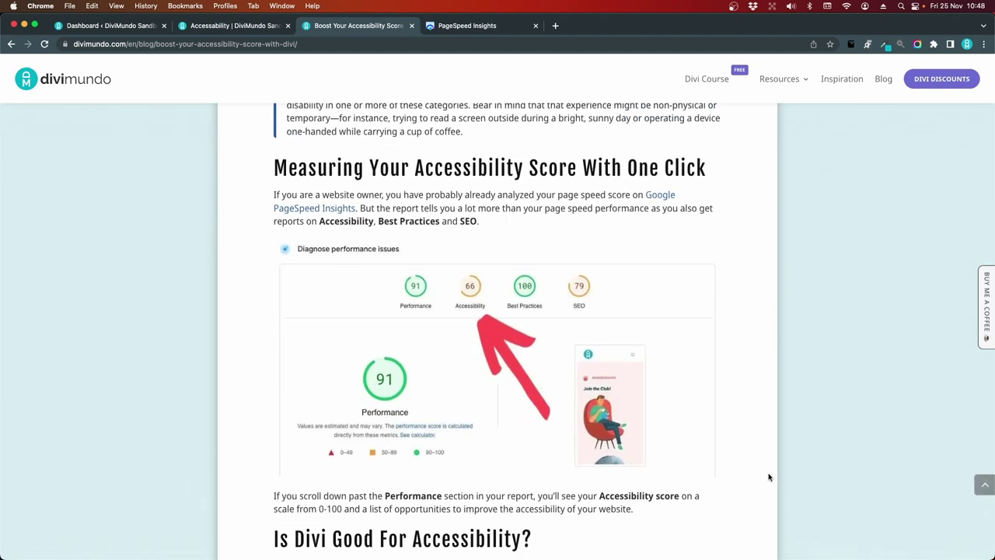
{"action": "scroll", "coordinate": [769, 477], "scroll_direction": "down", "scroll_amount": 15}
{"action": "scroll", "coordinate": [766, 477], "scroll_direction": "down", "scroll_amount": 20}
{"action": "scroll", "coordinate": [766, 477], "scroll_direction": "down", "scroll_amount": 4}
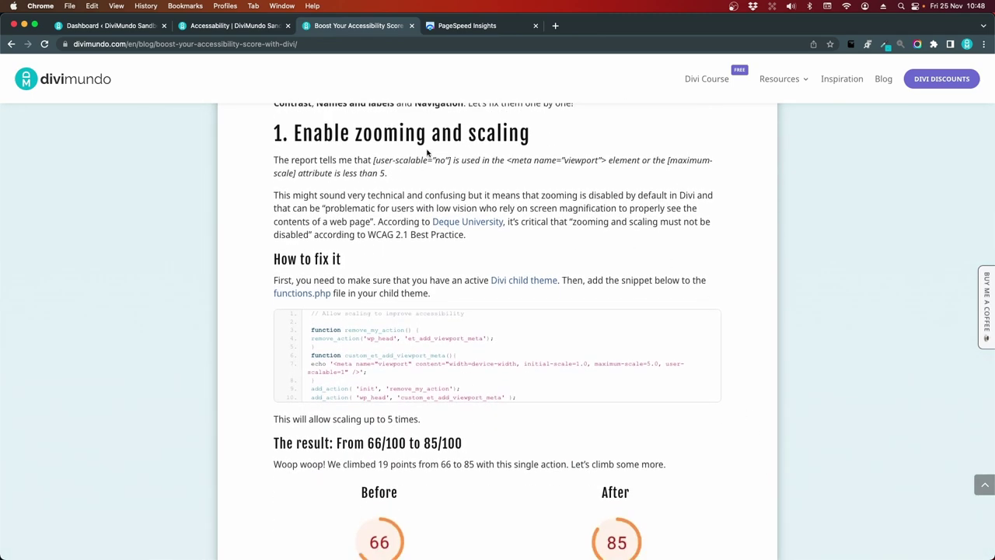
{"action": "scroll", "coordinate": [742, 271], "scroll_direction": "down", "scroll_amount": 3}
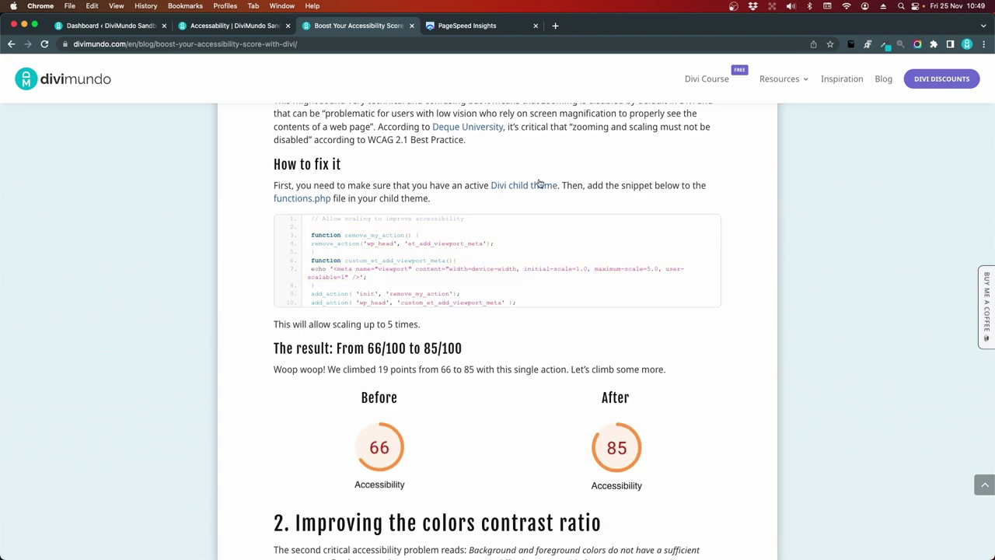
{"action": "mouse_move", "coordinate": [666, 266]}
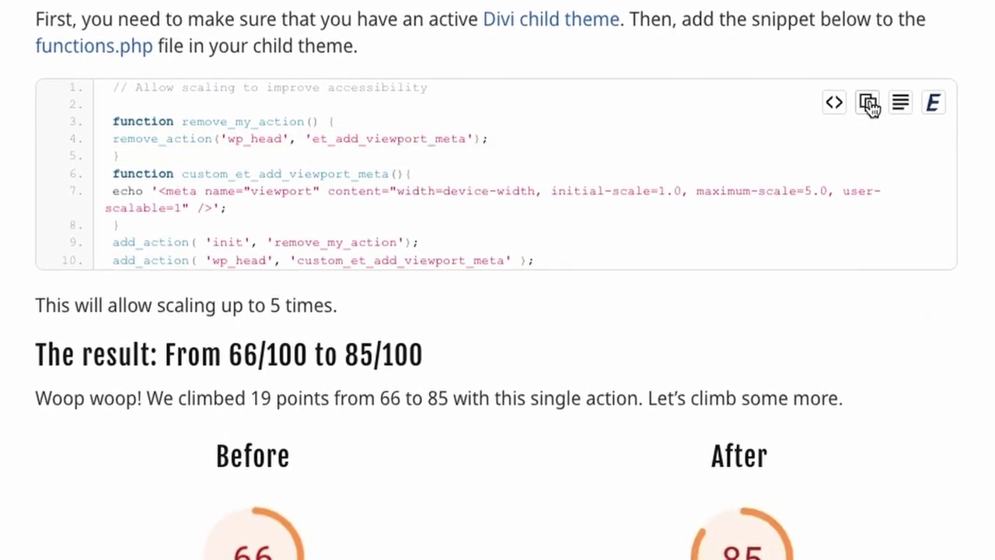
{"action": "left_click", "coordinate": [869, 103]}
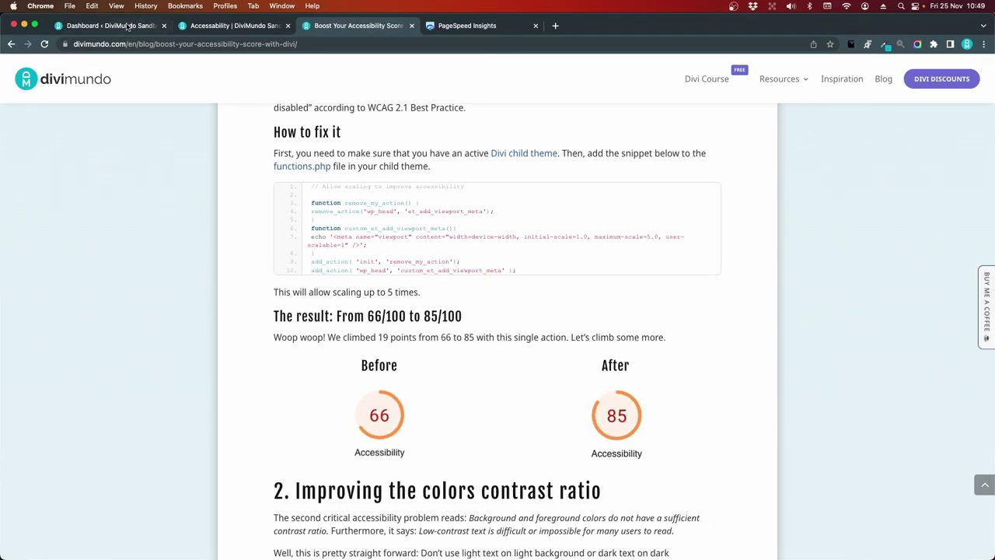
Go from the Dashboard to Appearance > Theme File Editor for the Divi Child Theme.
{"action": "left_click", "coordinate": [128, 26]}
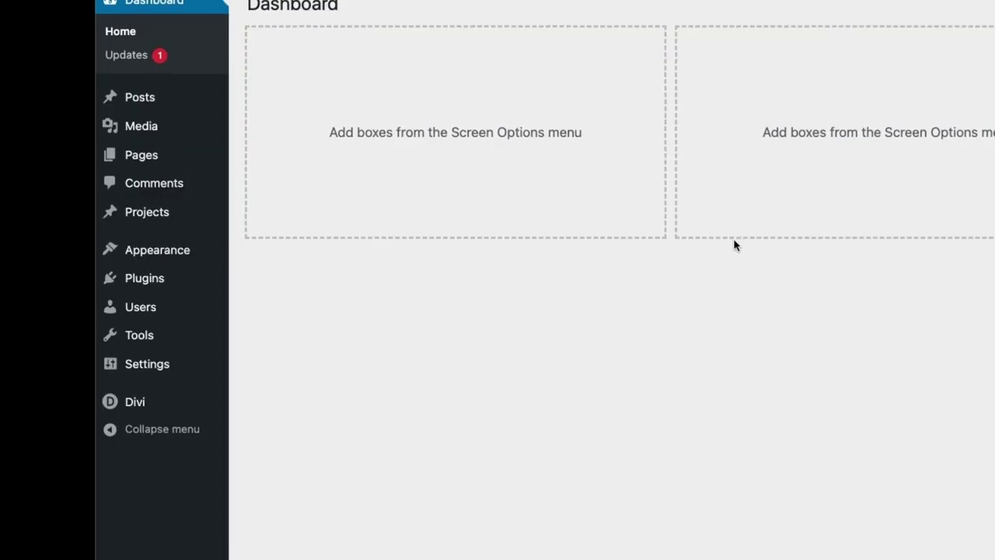
{"action": "mouse_move", "coordinate": [130, 252]}
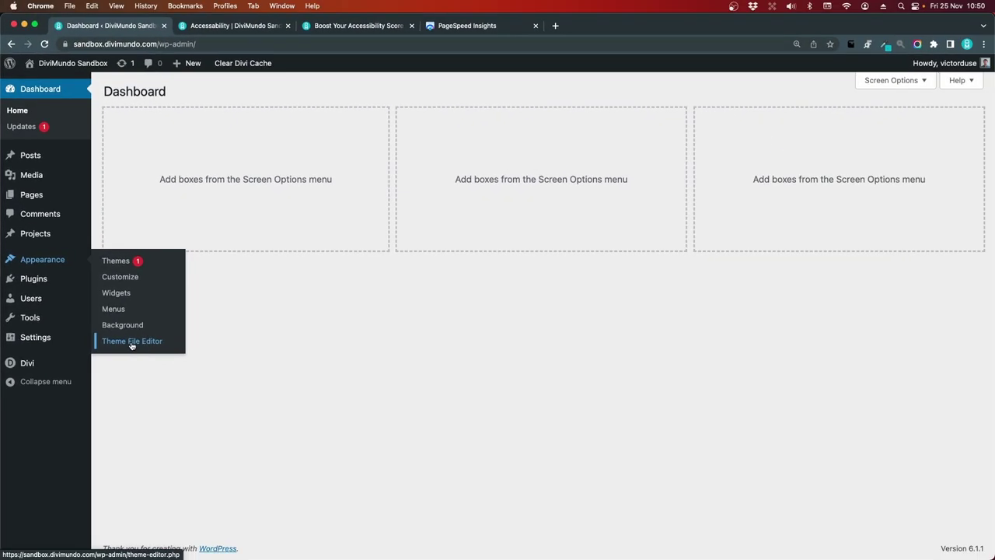
{"action": "left_click", "coordinate": [135, 342]}
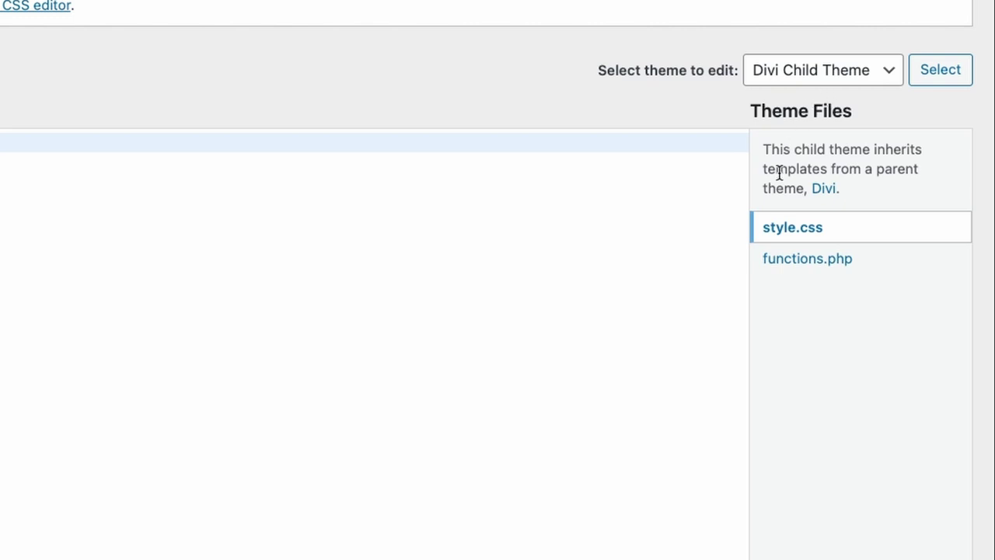
Paste the viewport snippet on a new line at the end of functions.php.
{"action": "left_click", "coordinate": [848, 264]}
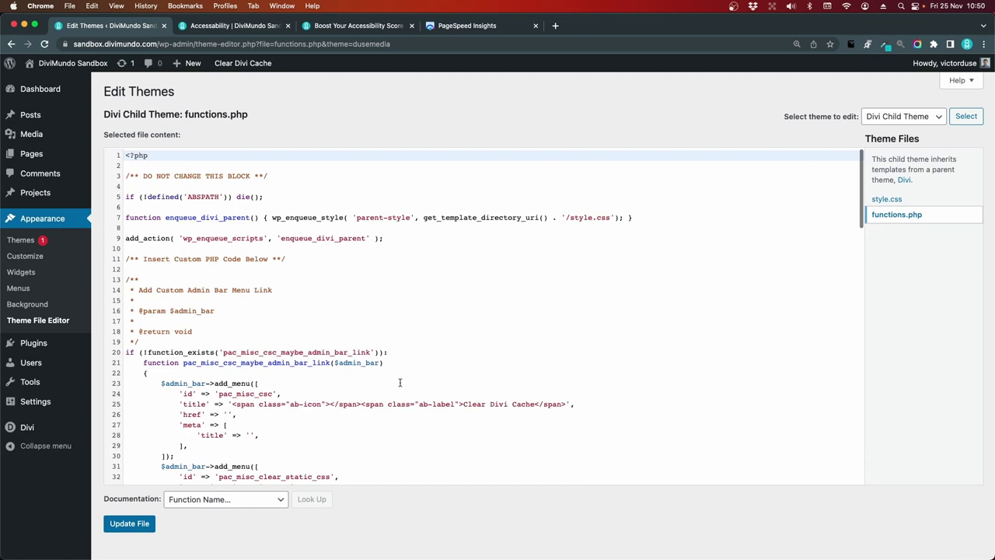
{"action": "scroll", "coordinate": [400, 382], "scroll_direction": "down", "scroll_amount": 20}
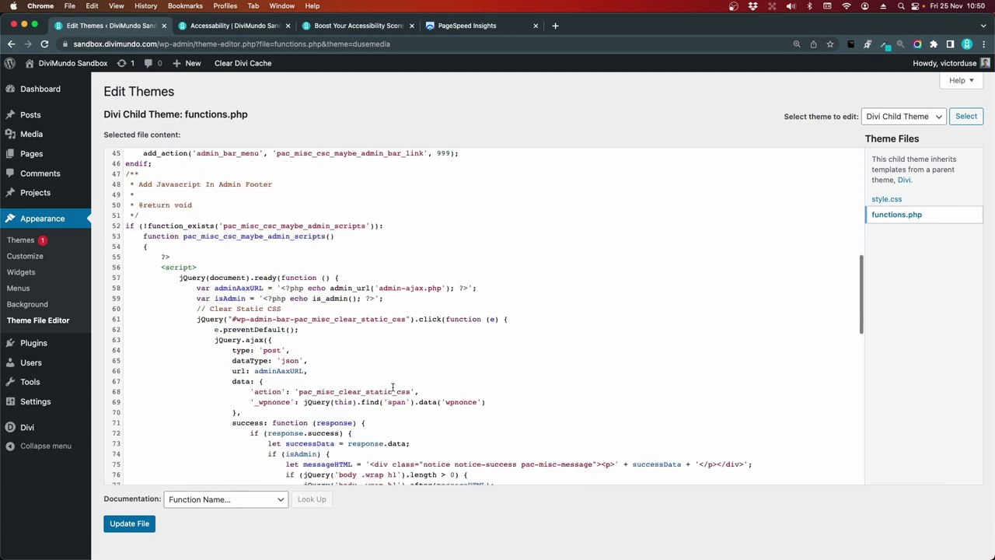
{"action": "scroll", "coordinate": [393, 387], "scroll_direction": "down", "scroll_amount": 5}
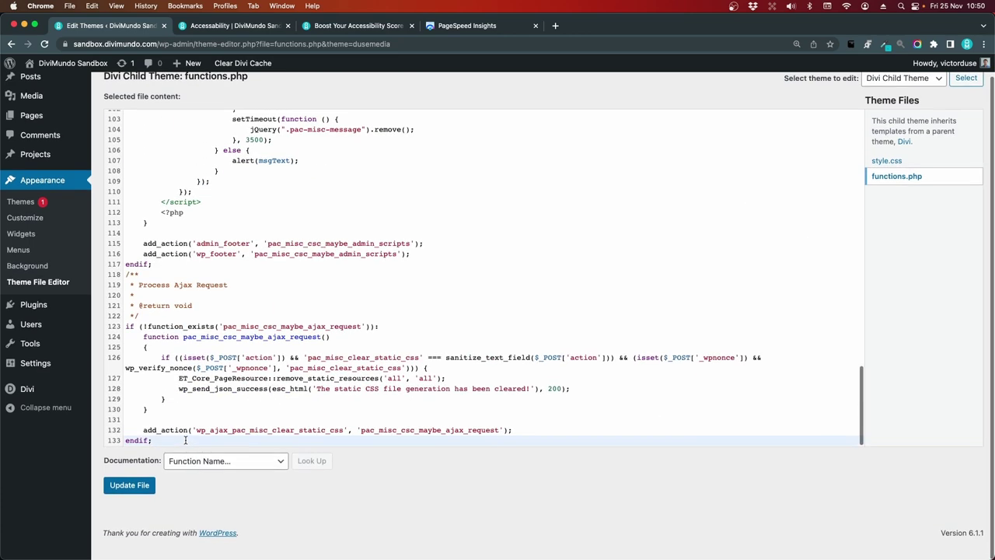
{"action": "left_click", "coordinate": [185, 440]}
{"action": "key", "text": "Return"}
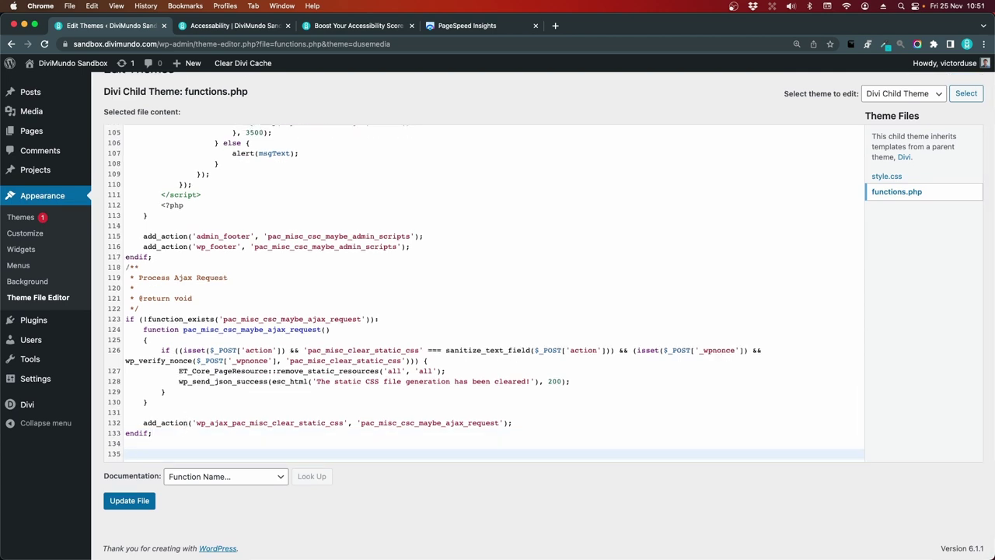
{"action": "key", "text": "super+v"}
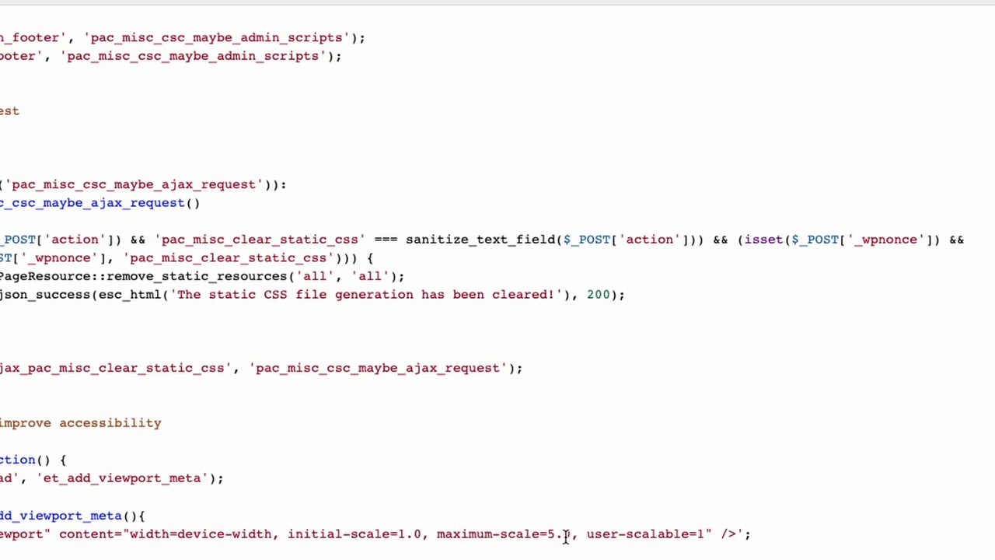
Check the maximum-scale=5.0 value and save functions.php with Update File.
{"action": "left_click", "coordinate": [548, 535]}
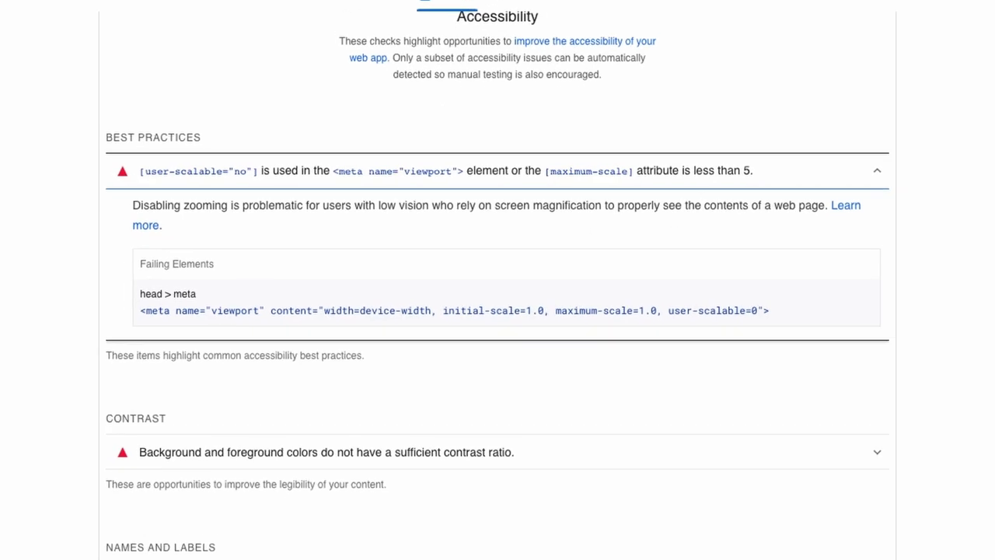
{"action": "left_click", "coordinate": [136, 27]}
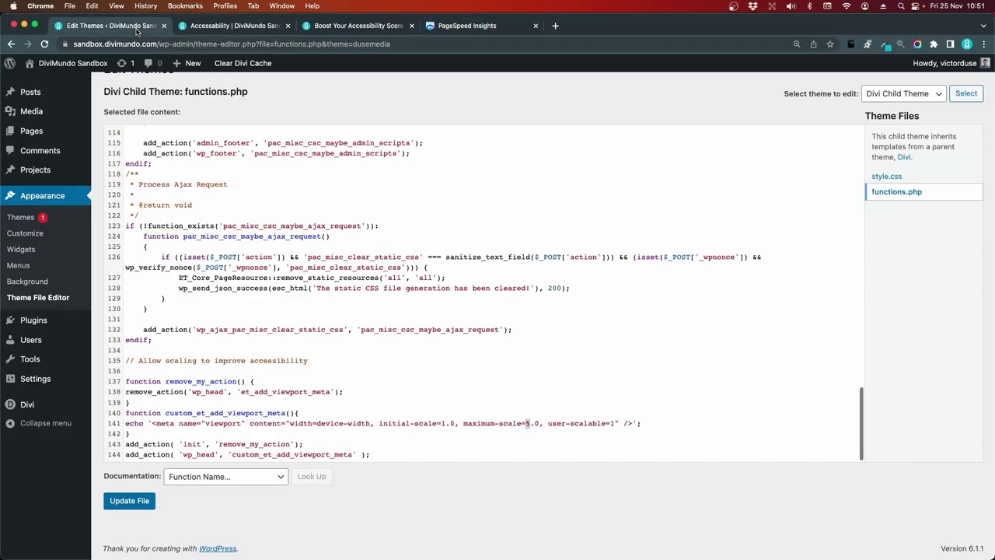
{"action": "left_click", "coordinate": [132, 501]}
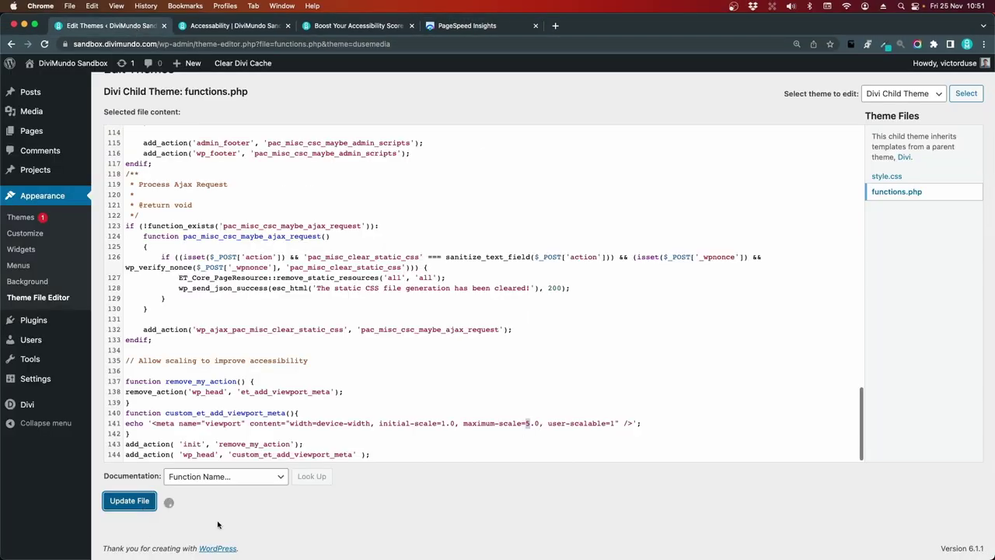
Rerun the PageSpeed analysis: Accessibility now 85 on mobile and 86 on desktop.
{"action": "left_click", "coordinate": [468, 29]}
{"action": "scroll", "coordinate": [601, 206], "scroll_direction": "up", "scroll_amount": 10}
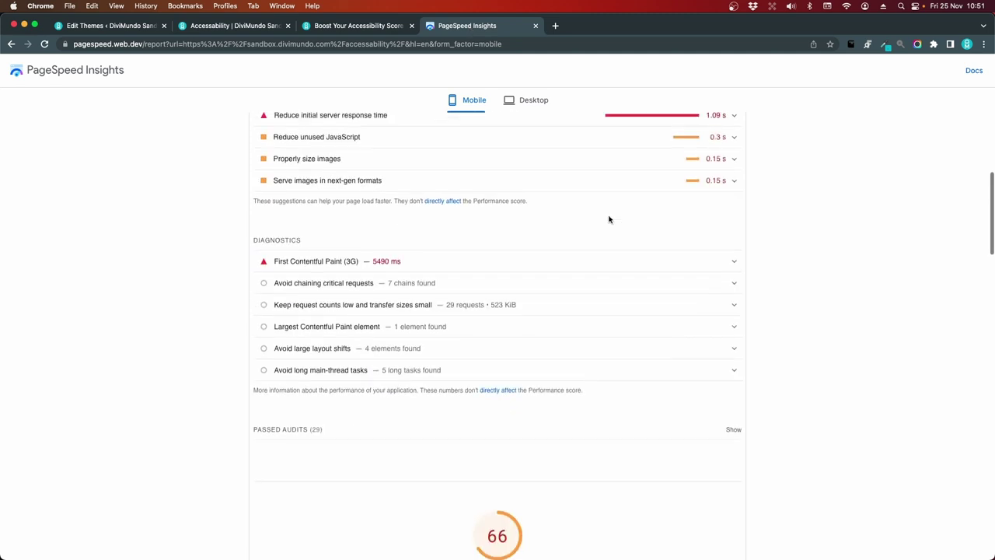
{"action": "scroll", "coordinate": [609, 220], "scroll_direction": "up", "scroll_amount": 10}
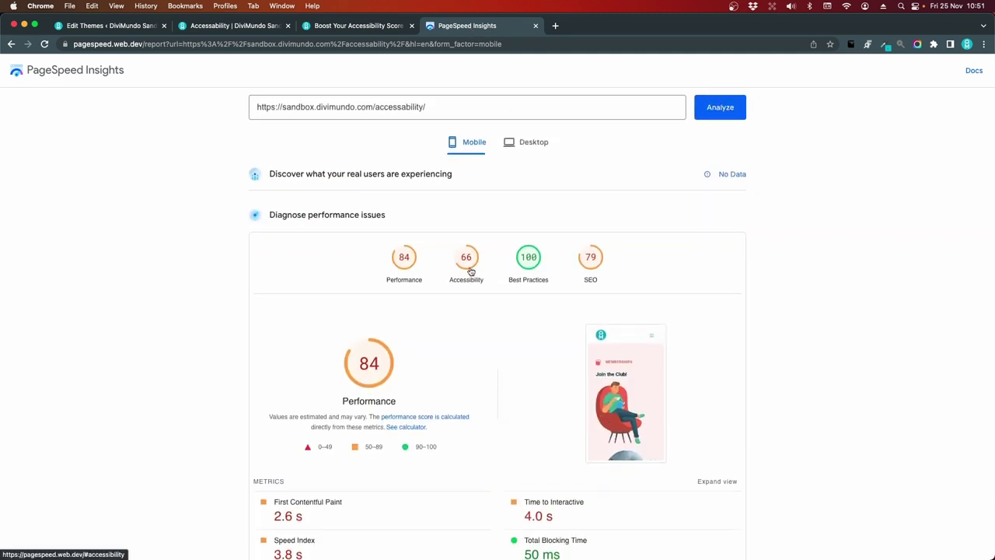
{"action": "left_click", "coordinate": [525, 152]}
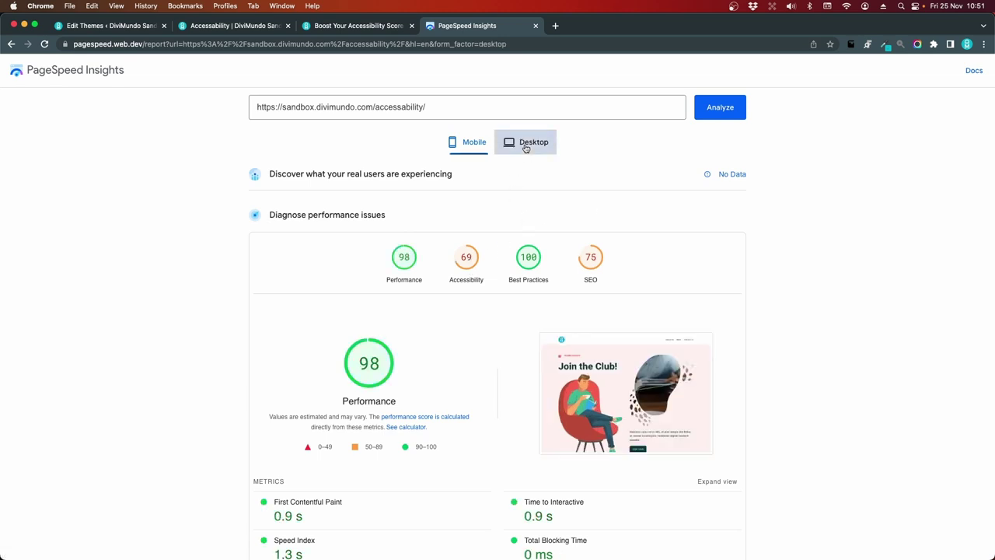
{"action": "left_click", "coordinate": [473, 143]}
{"action": "left_click", "coordinate": [730, 110]}
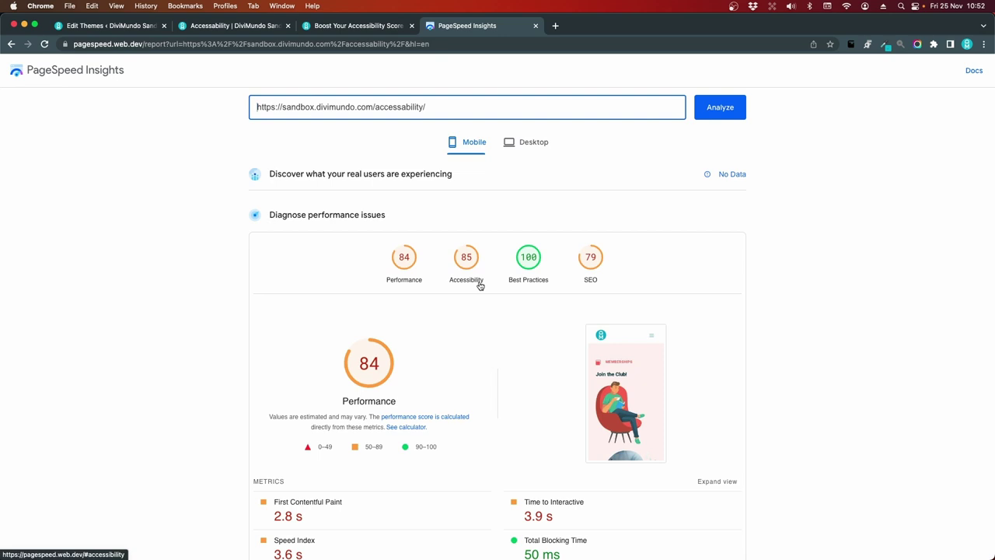
{"action": "left_click", "coordinate": [526, 143]}
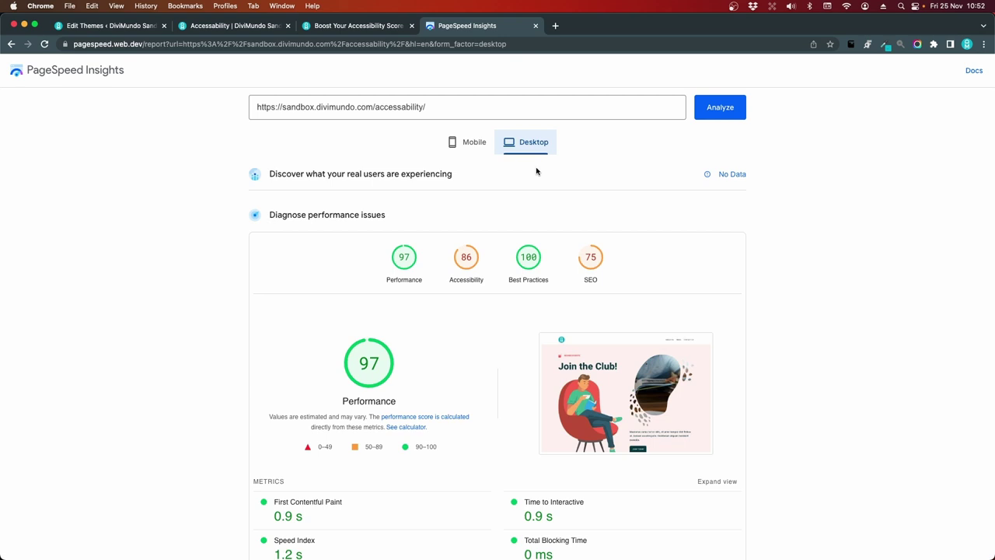
Show the new mobile report and scroll down to its Accessibility audits.
{"action": "left_click", "coordinate": [470, 142]}
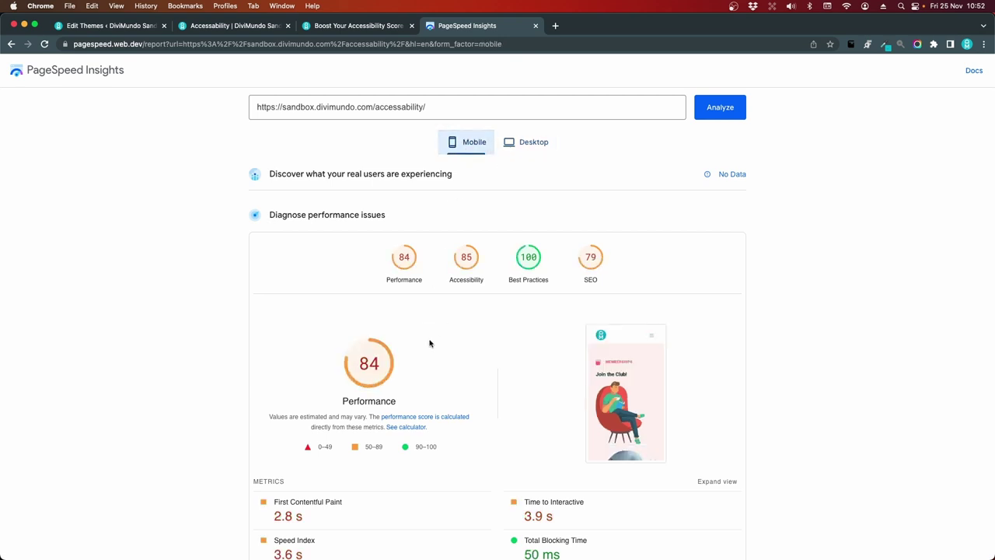
{"action": "scroll", "coordinate": [468, 390], "scroll_direction": "down", "scroll_amount": 20}
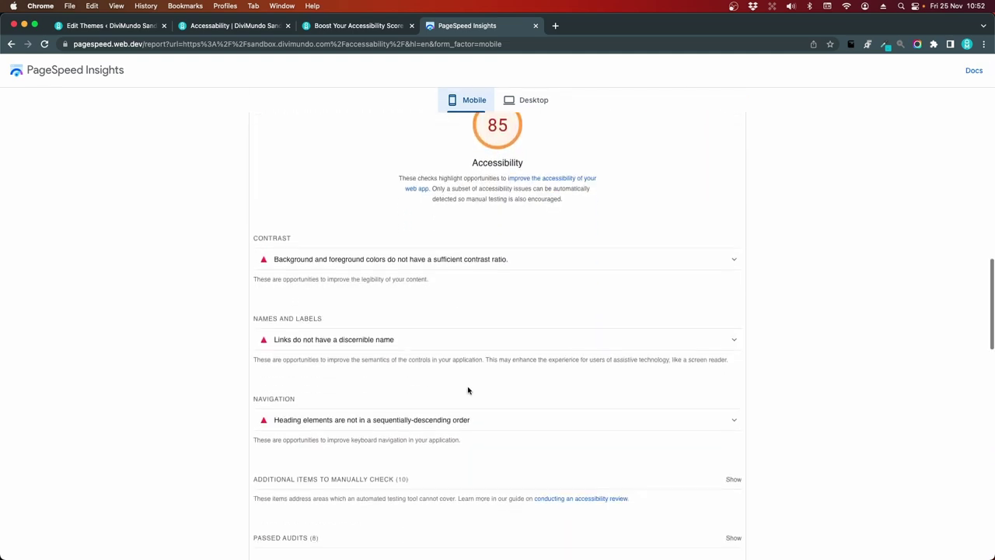
{"action": "scroll", "coordinate": [468, 391], "scroll_direction": "down", "scroll_amount": 3}
{"action": "scroll", "coordinate": [450, 382], "scroll_direction": "up", "scroll_amount": 1}
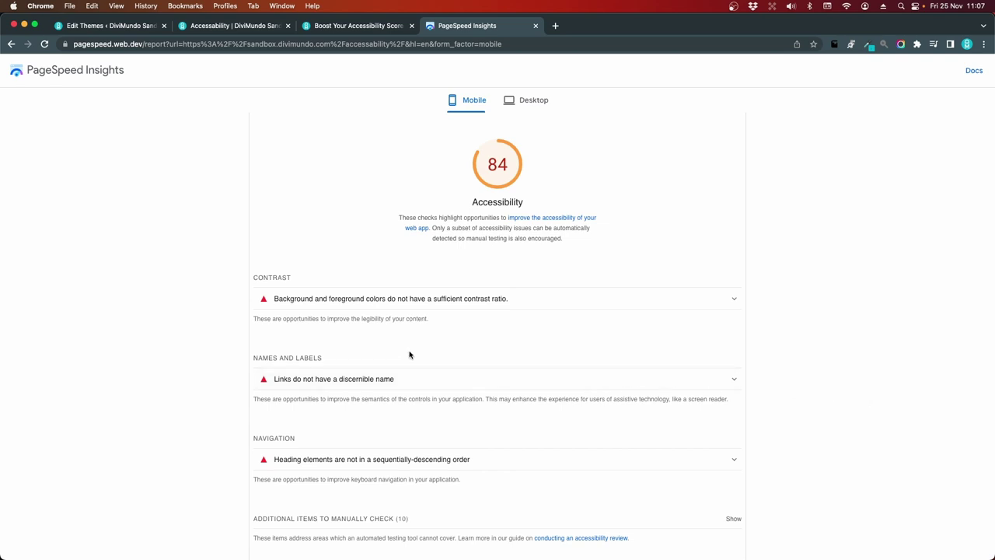
{"action": "scroll", "coordinate": [410, 354], "scroll_direction": "down", "scroll_amount": 2}
Expand the background and foreground contrast audit to list MEMBERSHIPS, PRICING, Join and other failures.
{"action": "left_click", "coordinate": [461, 244]}
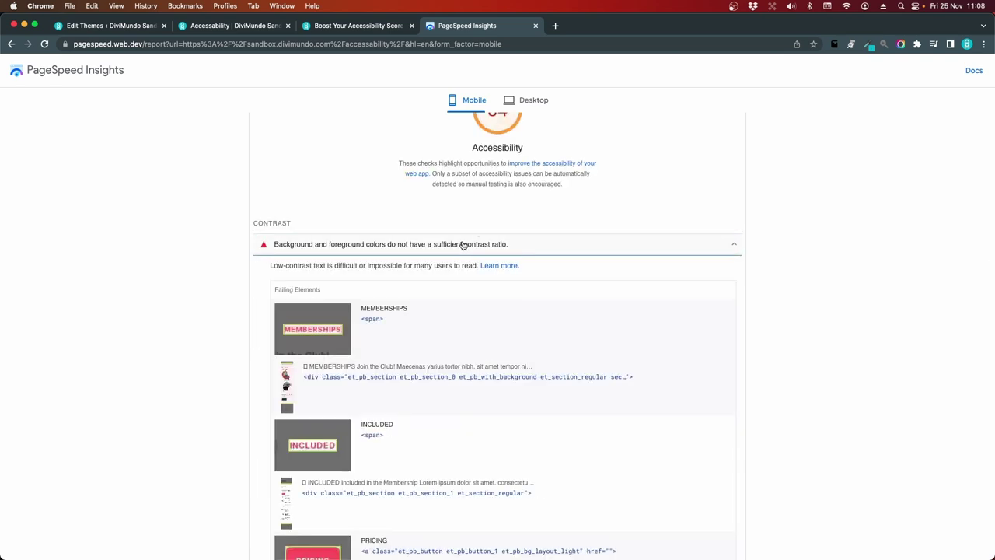
{"action": "scroll", "coordinate": [519, 365], "scroll_direction": "down", "scroll_amount": 4}
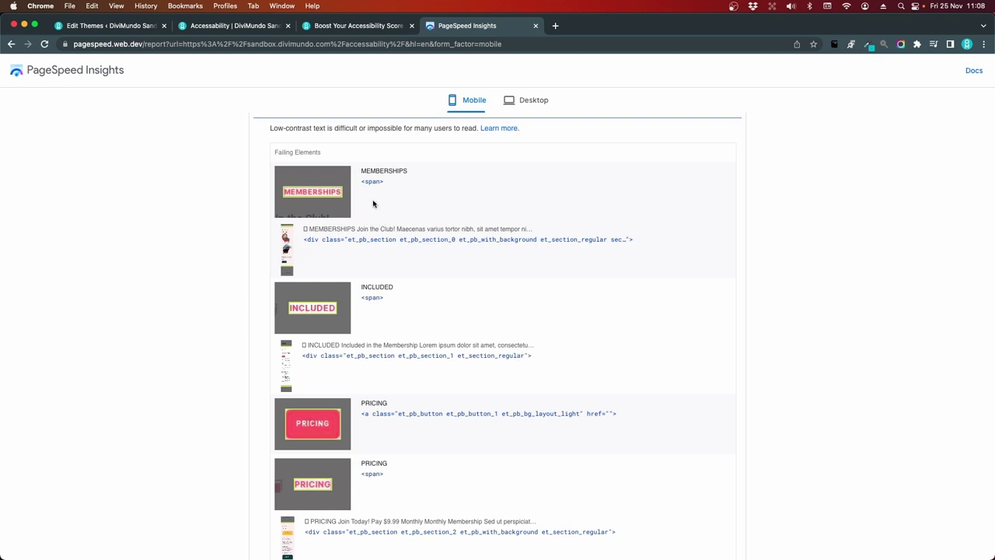
{"action": "scroll", "coordinate": [430, 245], "scroll_direction": "down", "scroll_amount": 8}
{"action": "scroll", "coordinate": [445, 330], "scroll_direction": "down", "scroll_amount": 10}
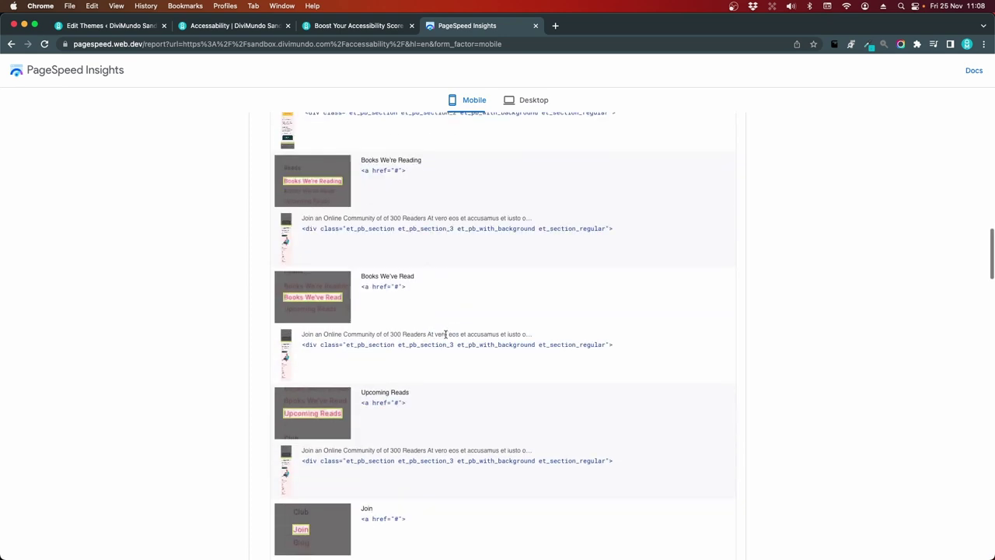
{"action": "scroll", "coordinate": [617, 337], "scroll_direction": "up", "scroll_amount": 1}
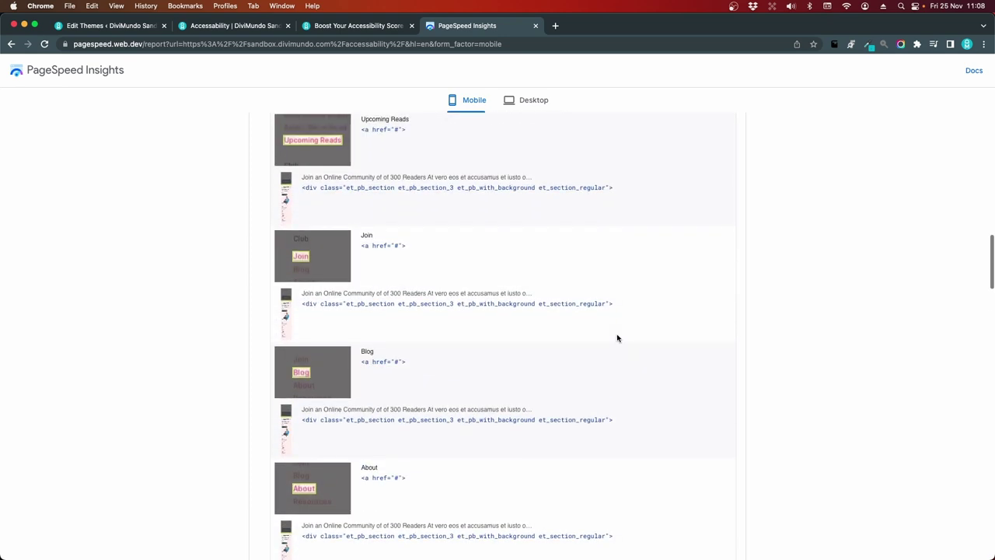
{"action": "scroll", "coordinate": [627, 340], "scroll_direction": "up", "scroll_amount": 3}
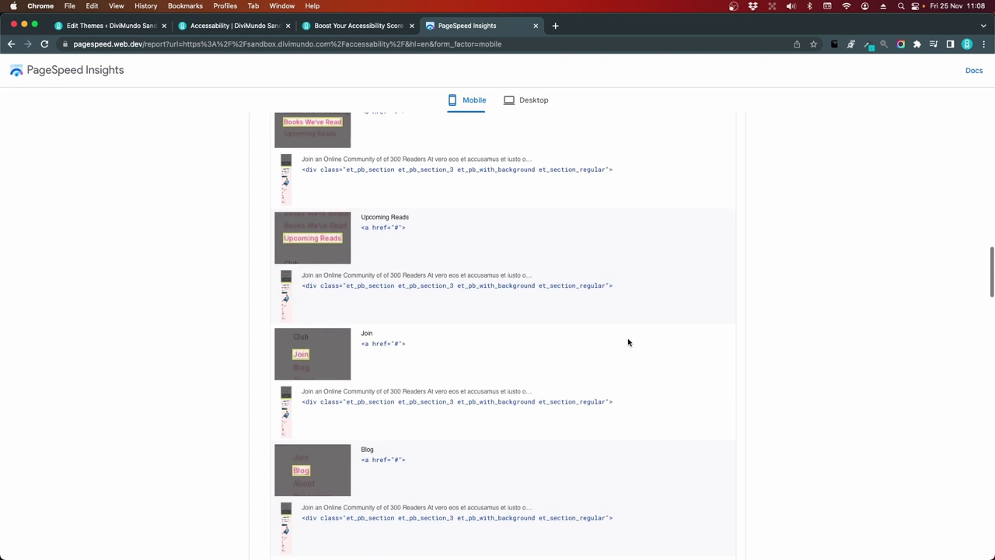
{"action": "scroll", "coordinate": [628, 342], "scroll_direction": "up", "scroll_amount": 1}
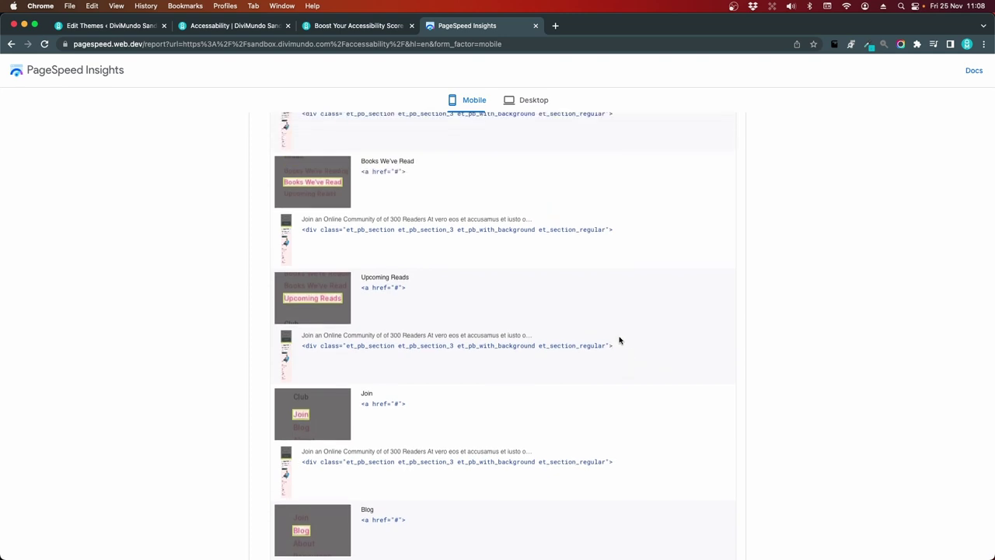
Return to the article and scroll to the fix replacing #ff5d67 with #e0000f.
{"action": "left_click", "coordinate": [358, 26]}
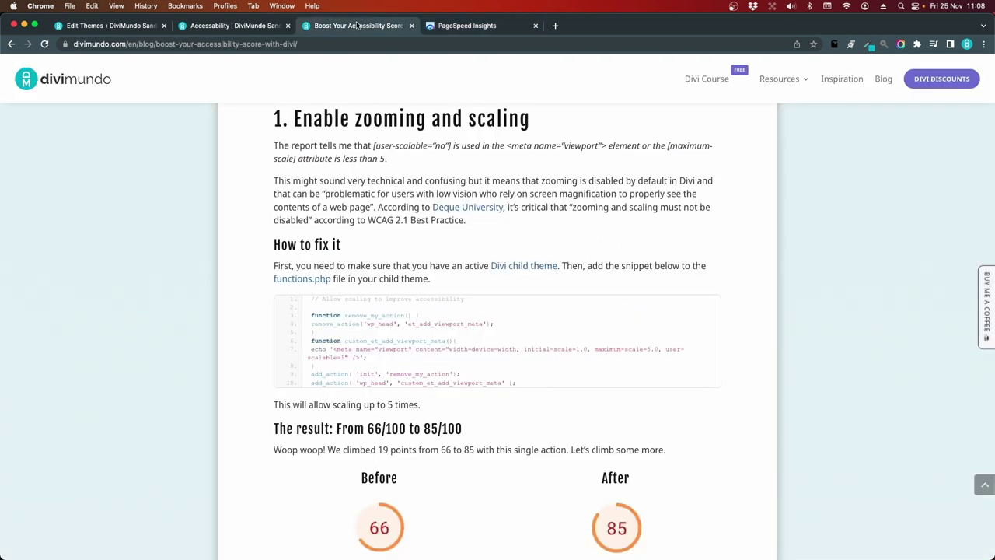
{"action": "scroll", "coordinate": [552, 330], "scroll_direction": "down", "scroll_amount": 5}
{"action": "scroll", "coordinate": [547, 325], "scroll_direction": "down", "scroll_amount": 1}
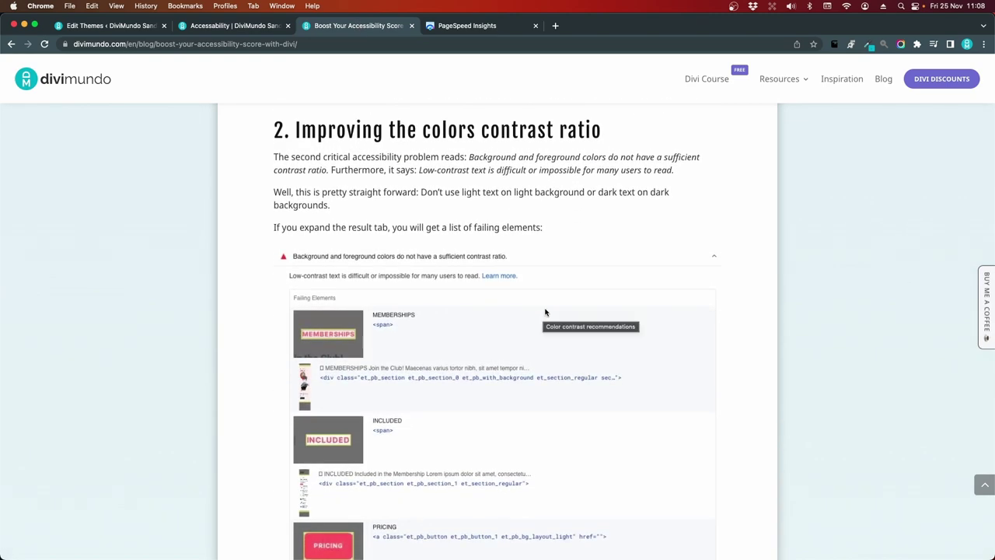
{"action": "scroll", "coordinate": [486, 352], "scroll_direction": "down", "scroll_amount": 10}
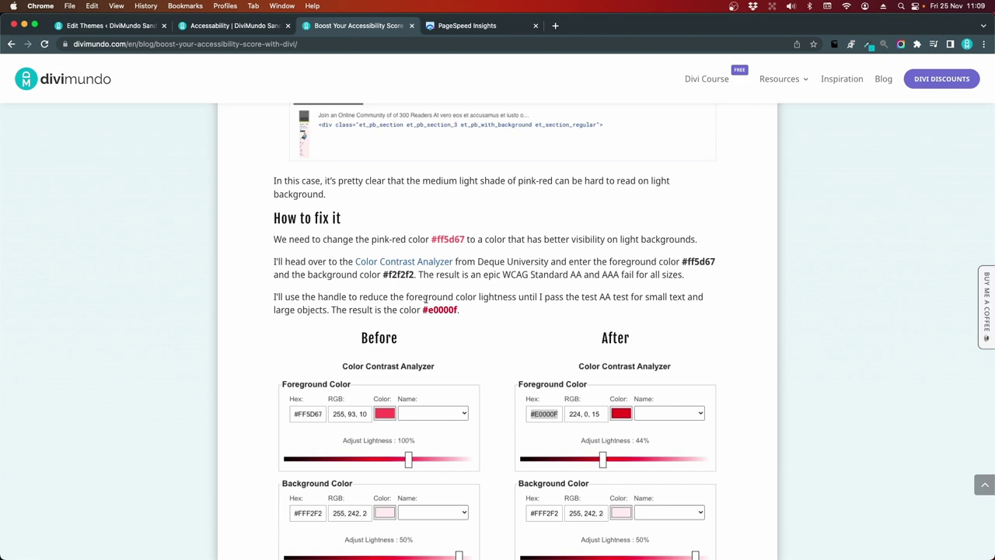
Copy the MEMBERSHIPS blurb title's text colour hex #ff5d67 from its Title Text design settings.
{"action": "left_click", "coordinate": [200, 26]}
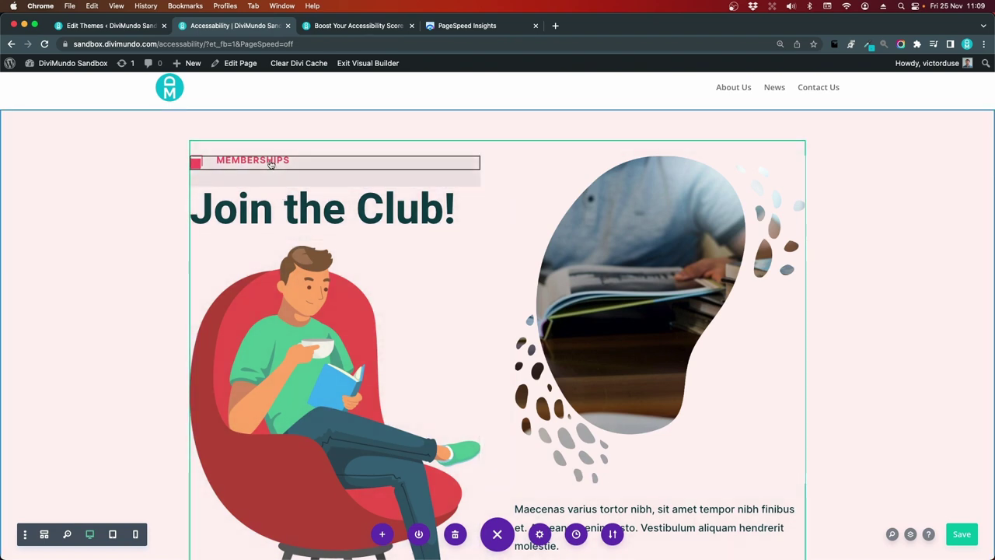
{"action": "mouse_move", "coordinate": [312, 169]}
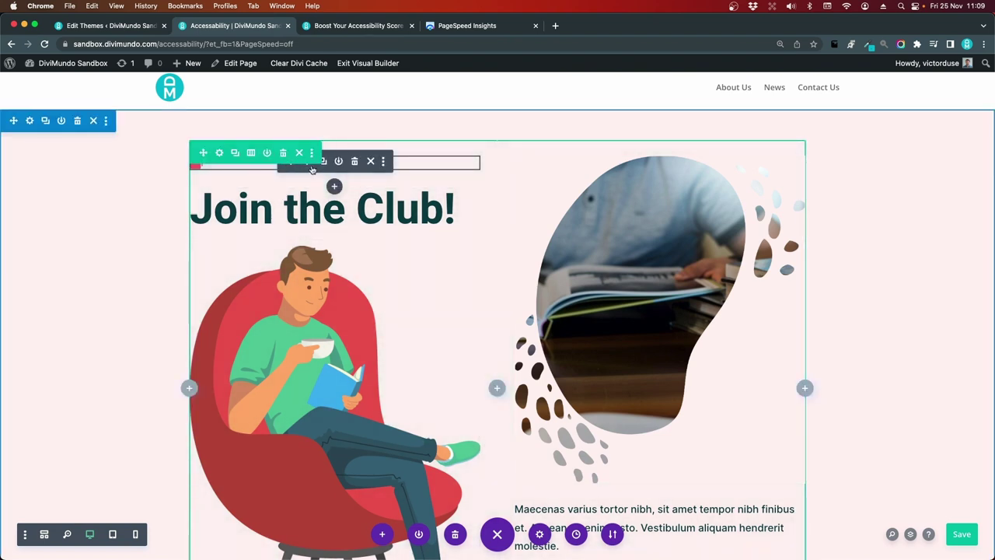
{"action": "left_click", "coordinate": [308, 165]}
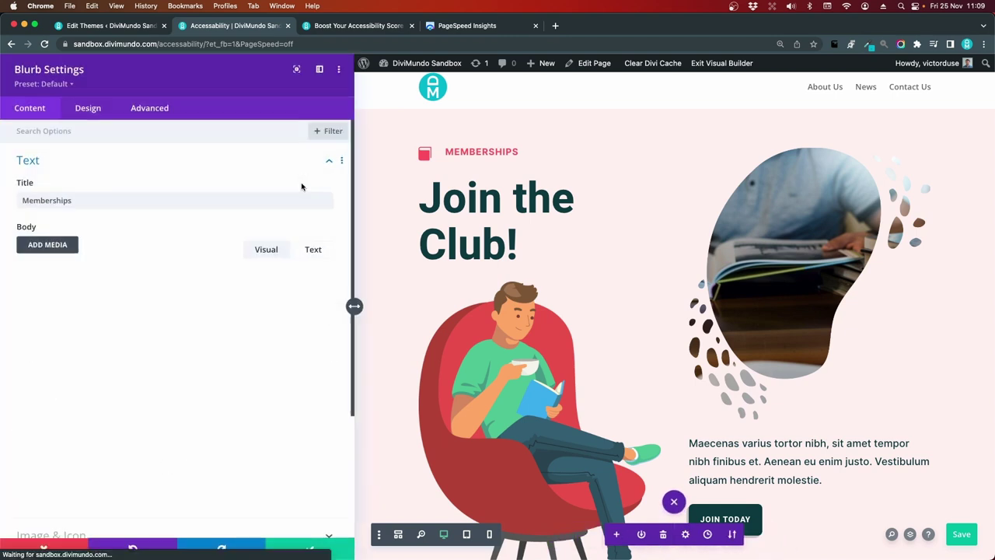
{"action": "left_click", "coordinate": [448, 151]}
{"action": "left_click", "coordinate": [449, 151]}
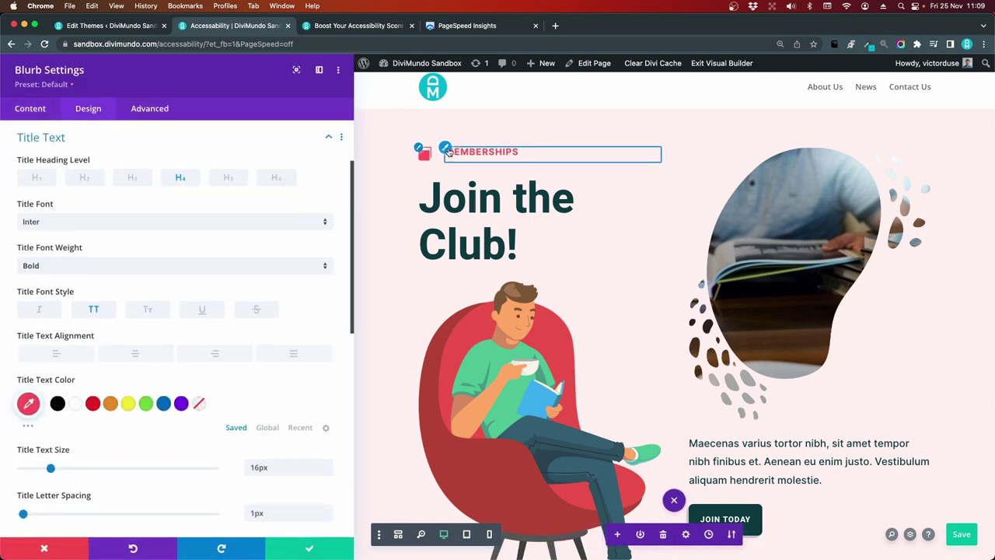
{"action": "left_click", "coordinate": [28, 401]}
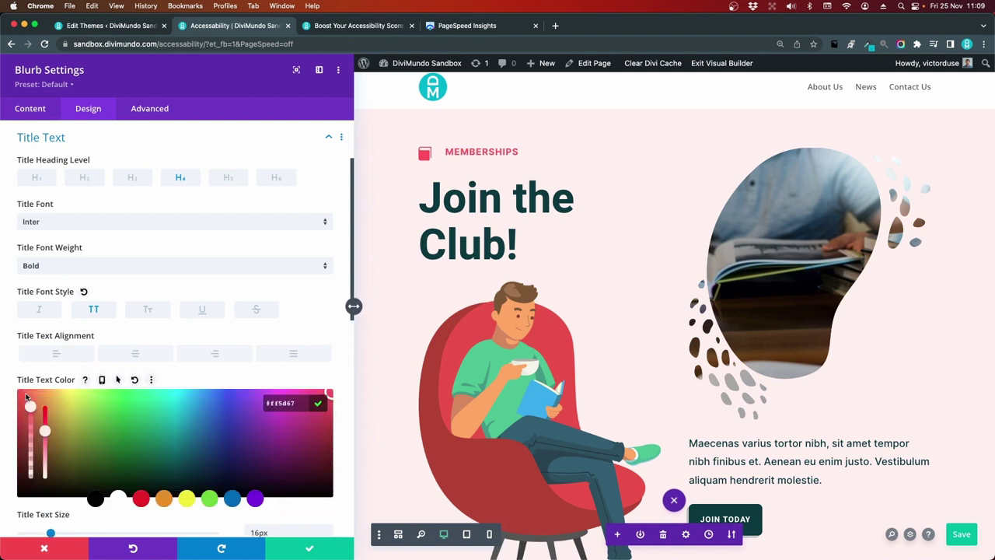
{"action": "left_click", "coordinate": [295, 402]}
{"action": "left_click", "coordinate": [317, 403]}
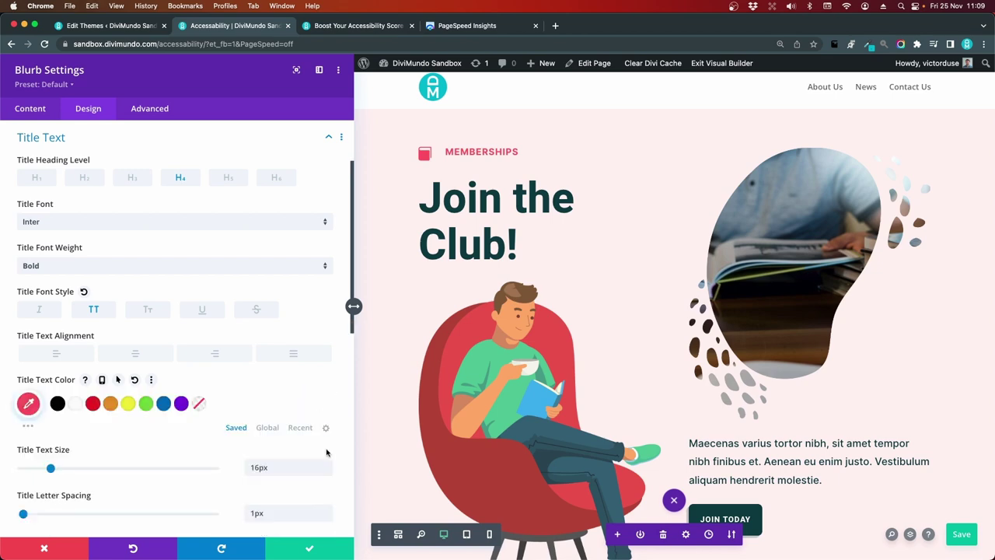
{"action": "left_click", "coordinate": [322, 544]}
{"action": "left_click", "coordinate": [333, 30]}
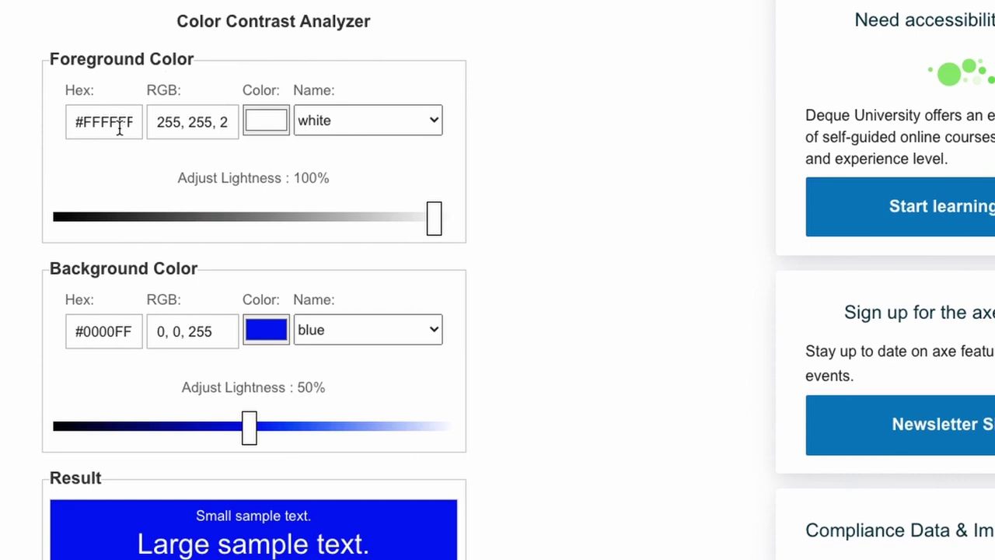
Paste #FF5D67 as the foreground colour in the Color Contrast Analyzer.
{"action": "double_click", "coordinate": [119, 130]}
{"action": "type", "text": "#FF5D67"}
{"action": "left_click", "coordinate": [133, 160]}
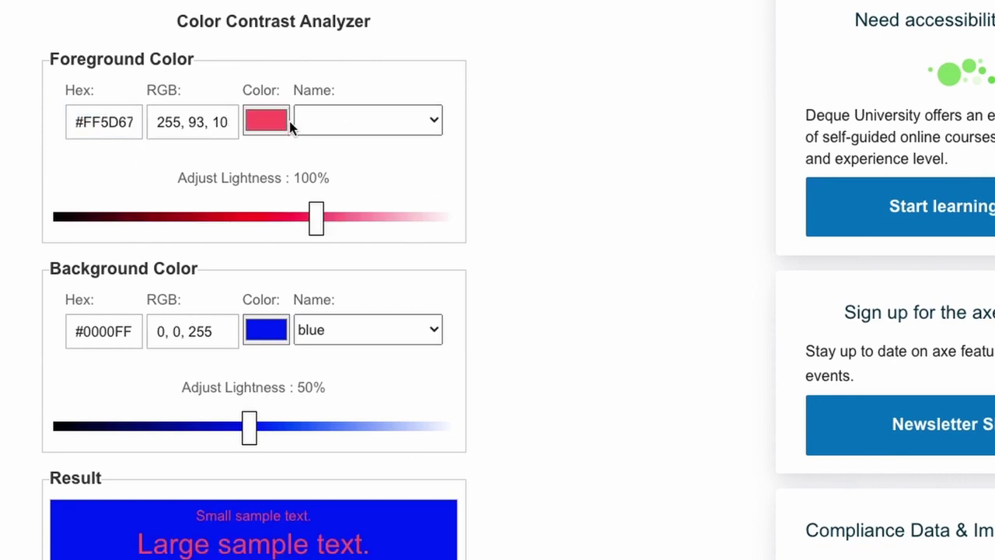
Set the background to white FFF and review the 2.99:1 ratio failing AA and AAA.
{"action": "scroll", "coordinate": [285, 218], "scroll_direction": "down", "scroll_amount": 2}
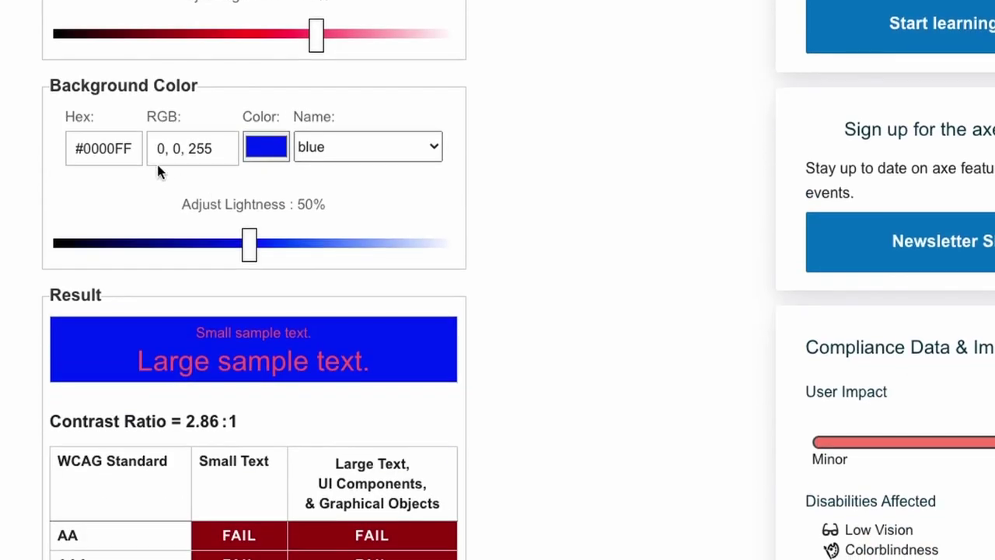
{"action": "left_click", "coordinate": [266, 150]}
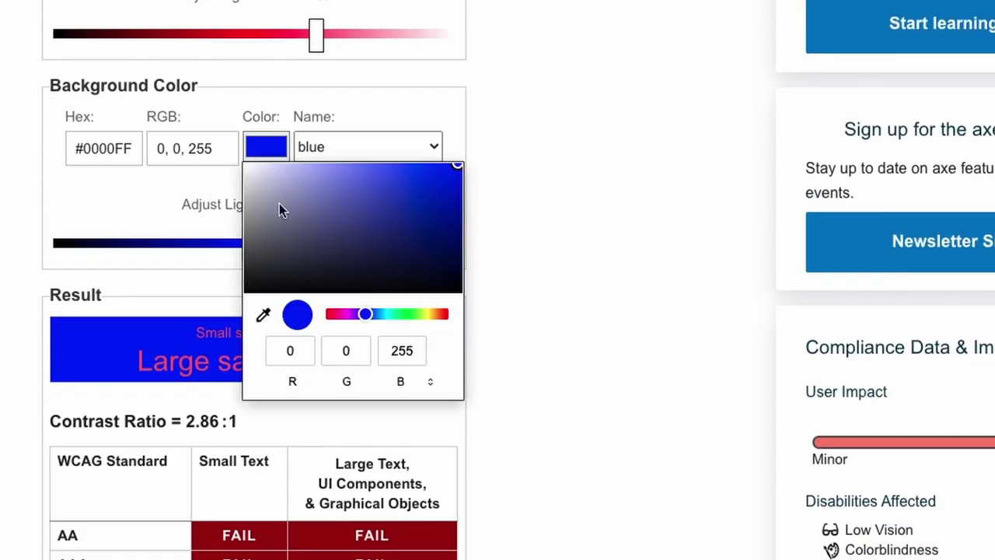
{"action": "triple_click", "coordinate": [112, 153]}
{"action": "type", "text": "FFF"}
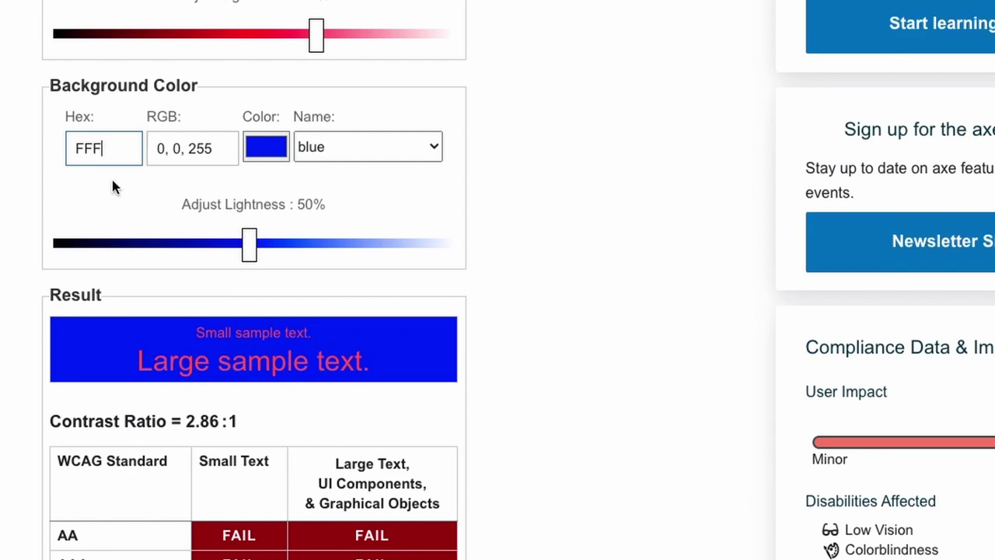
{"action": "left_click", "coordinate": [114, 187]}
{"action": "scroll", "coordinate": [111, 167], "scroll_direction": "down", "scroll_amount": 2}
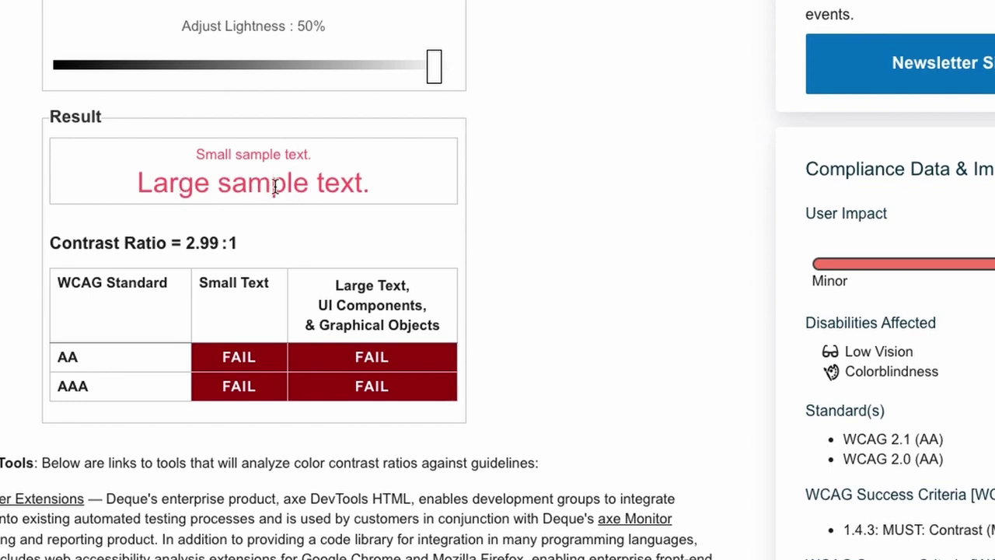
{"action": "scroll", "coordinate": [274, 188], "scroll_direction": "down", "scroll_amount": 2}
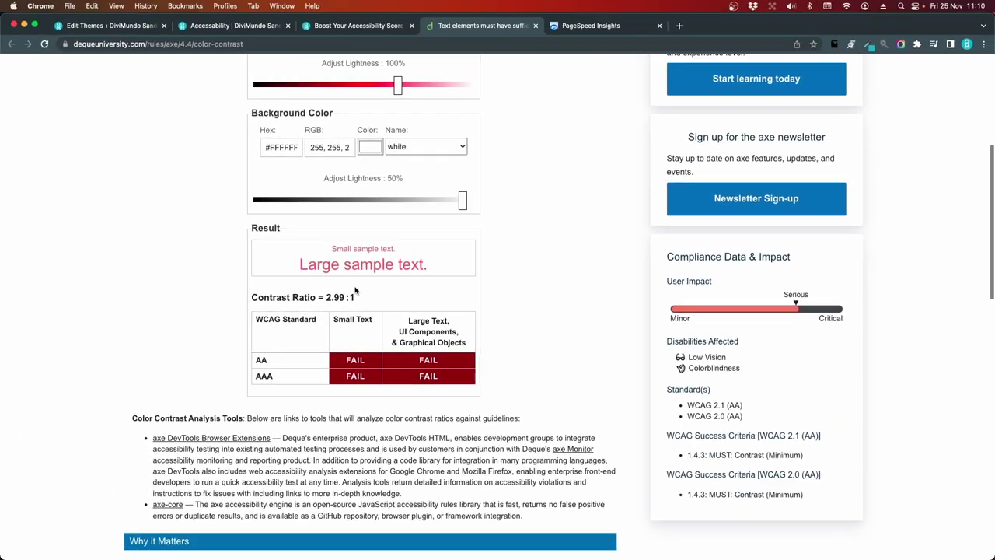
{"action": "scroll", "coordinate": [352, 290], "scroll_direction": "up", "scroll_amount": 3}
{"action": "scroll", "coordinate": [354, 289], "scroll_direction": "up", "scroll_amount": 1}
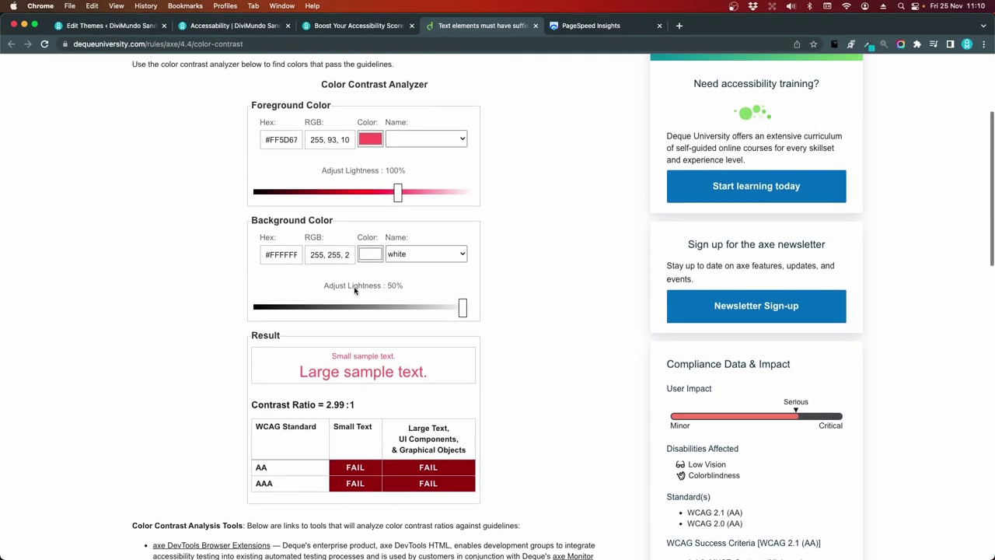
Darken the foreground lightness to #B3000F, reaching 7.18:1 on white, and select its hex value.
{"action": "left_click", "coordinate": [397, 196]}
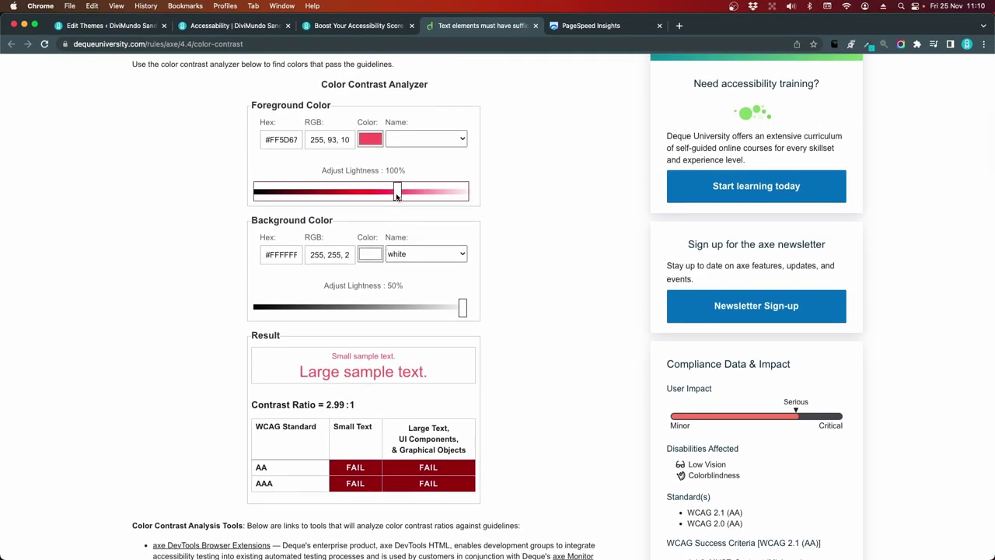
{"action": "left_click_drag", "start_coordinate": [396, 196], "coordinate": [393, 197]}
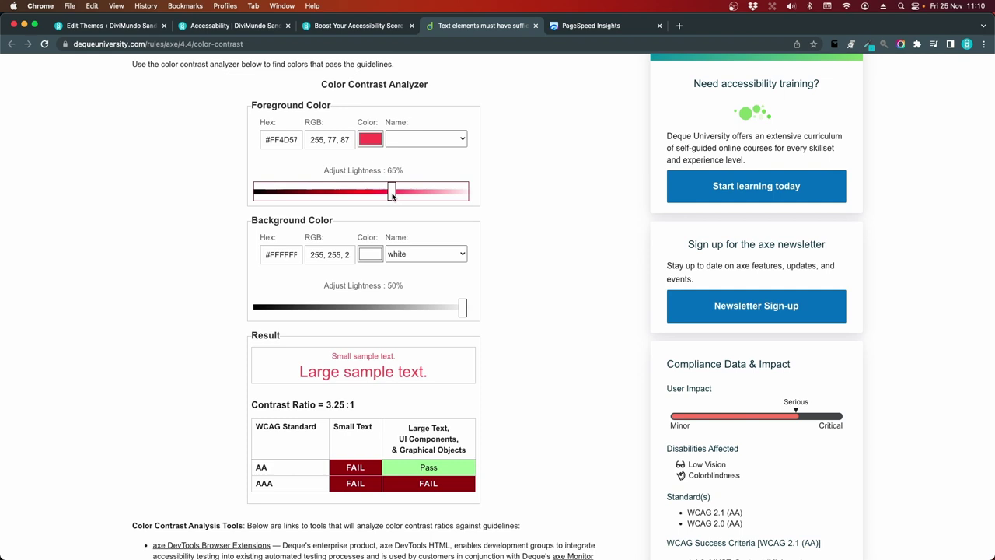
{"action": "left_click_drag", "start_coordinate": [392, 196], "coordinate": [352, 194]}
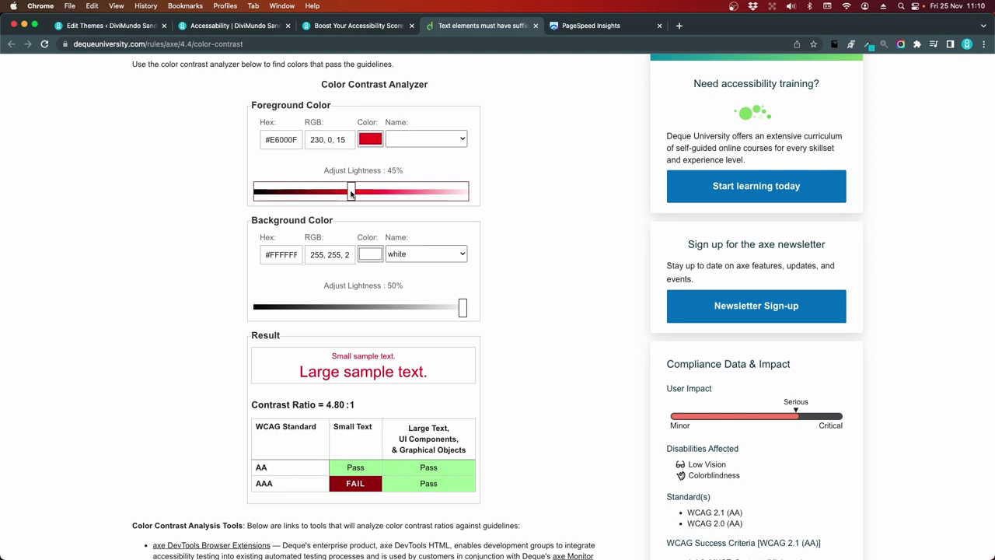
{"action": "left_click_drag", "start_coordinate": [351, 194], "coordinate": [331, 193]}
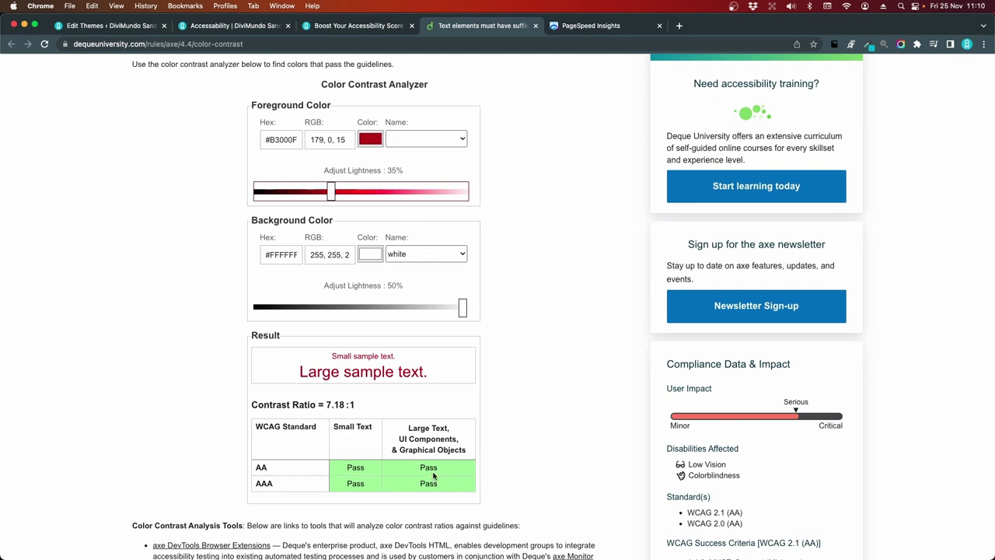
{"action": "triple_click", "coordinate": [273, 139]}
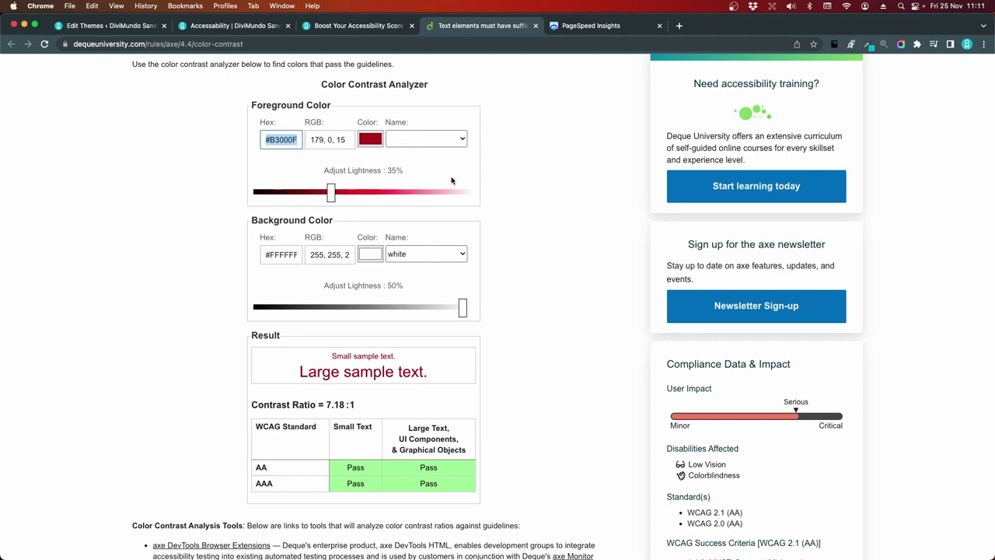
Open the Reads footer Text module's Design > Text > Link styling options.
{"action": "left_click", "coordinate": [230, 27]}
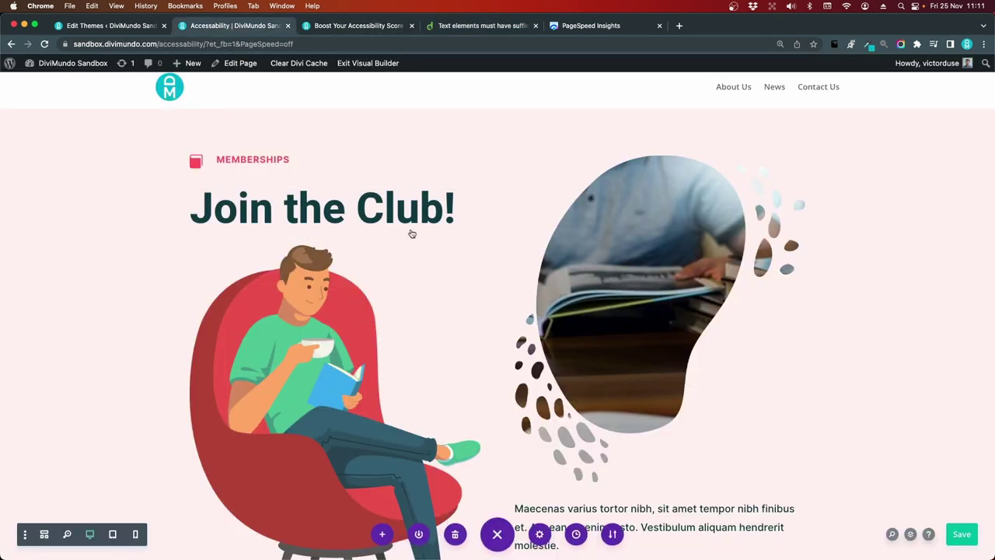
{"action": "scroll", "coordinate": [451, 255], "scroll_direction": "down", "scroll_amount": 5}
{"action": "scroll", "coordinate": [452, 258], "scroll_direction": "down", "scroll_amount": 15}
{"action": "scroll", "coordinate": [453, 258], "scroll_direction": "down", "scroll_amount": 4}
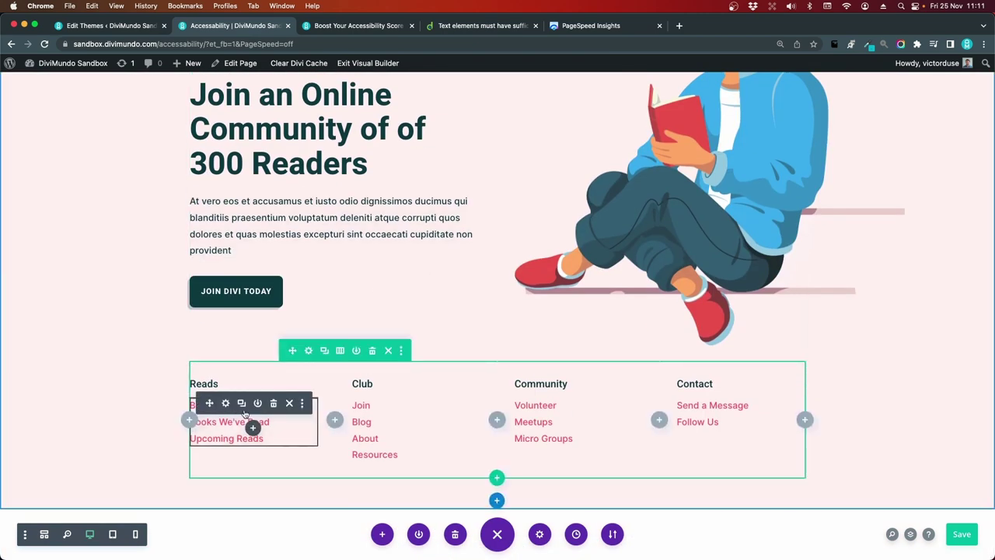
{"action": "left_click", "coordinate": [225, 402]}
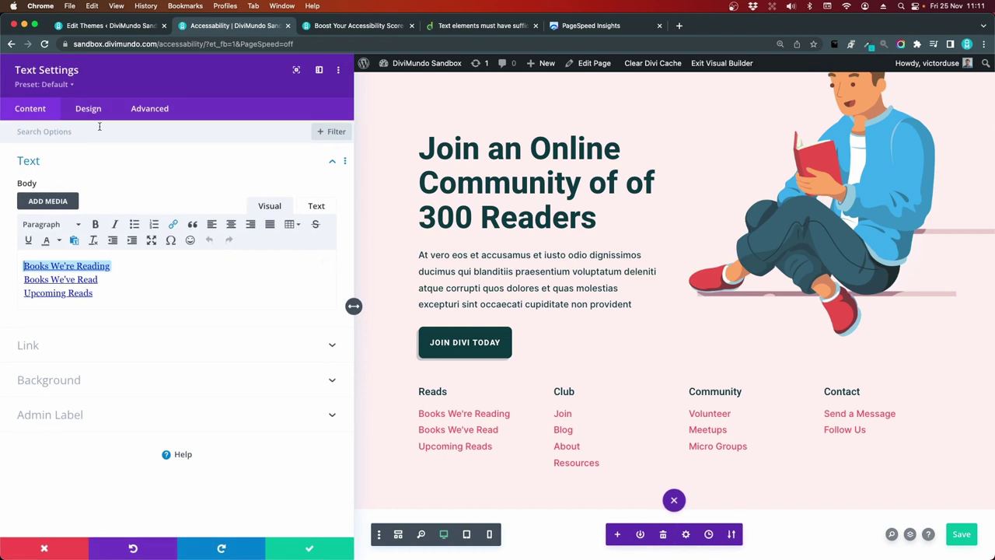
{"action": "left_click", "coordinate": [91, 108]}
{"action": "left_click", "coordinate": [56, 169]}
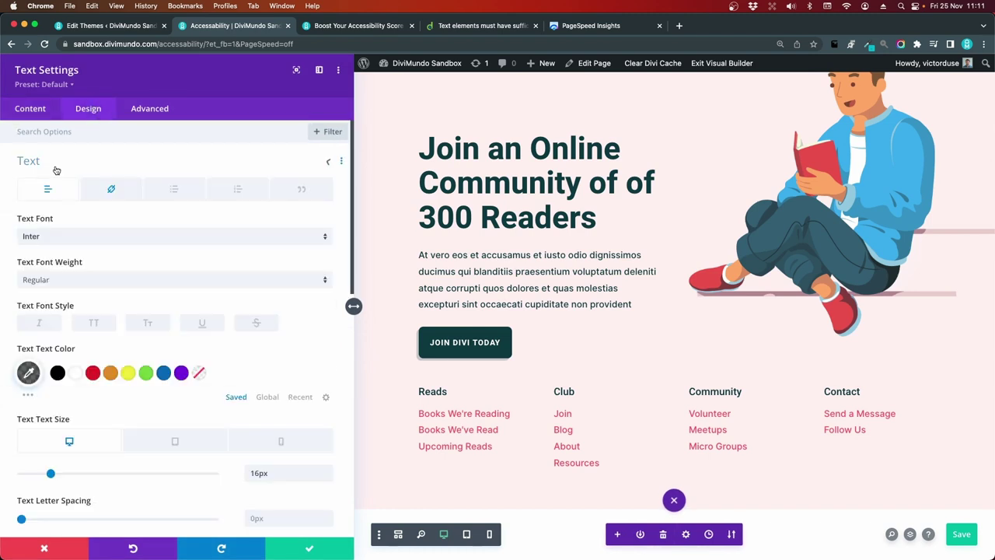
{"action": "left_click", "coordinate": [119, 193]}
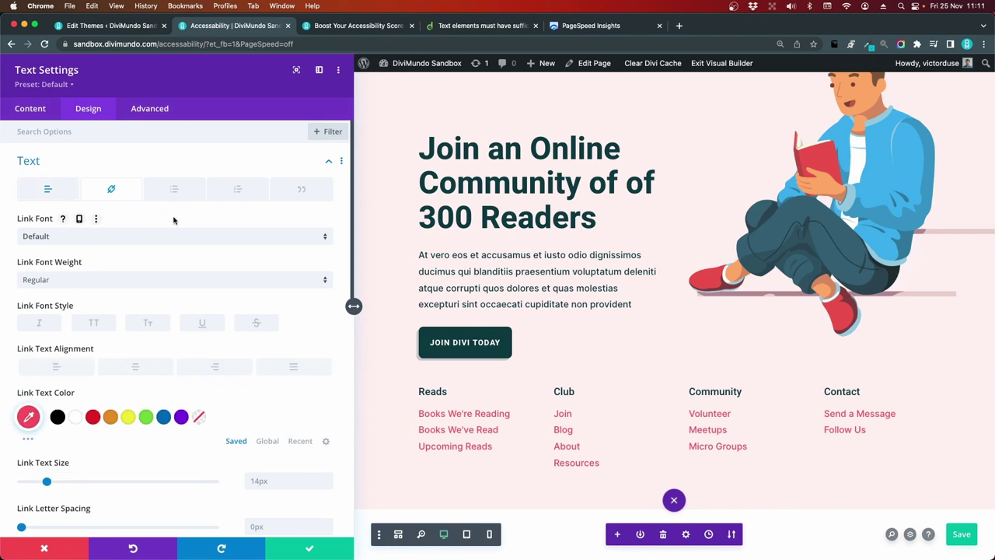
Find and replace link colour #FF5D67 with #B3000F across this section, in all option types.
{"action": "right_click", "coordinate": [29, 418]}
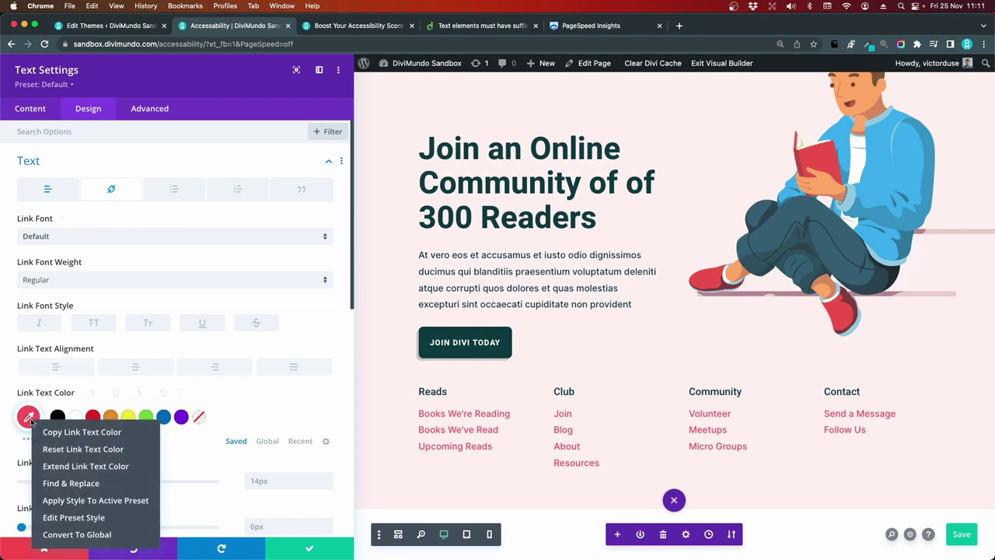
{"action": "left_click", "coordinate": [93, 485]}
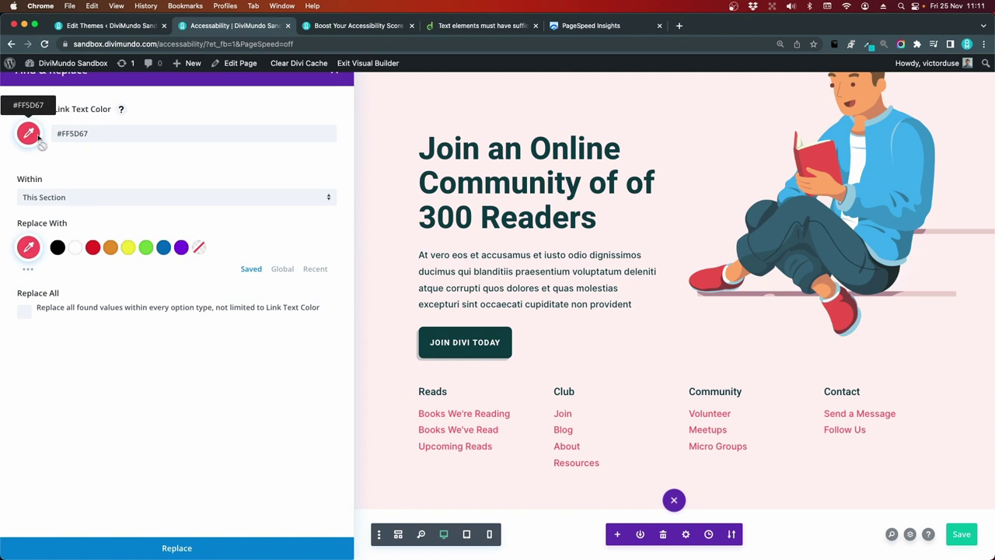
{"action": "left_click", "coordinate": [47, 197]}
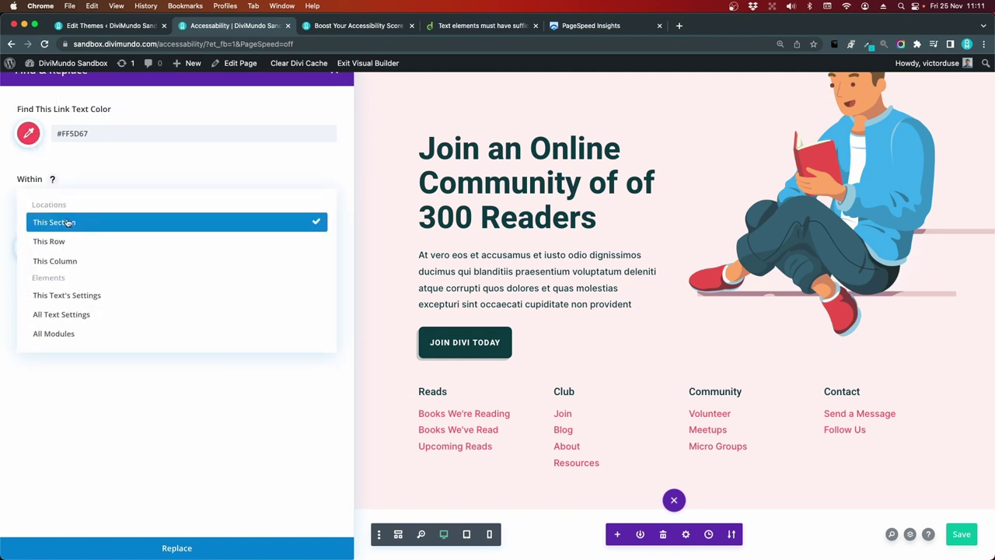
{"action": "left_click", "coordinate": [68, 222]}
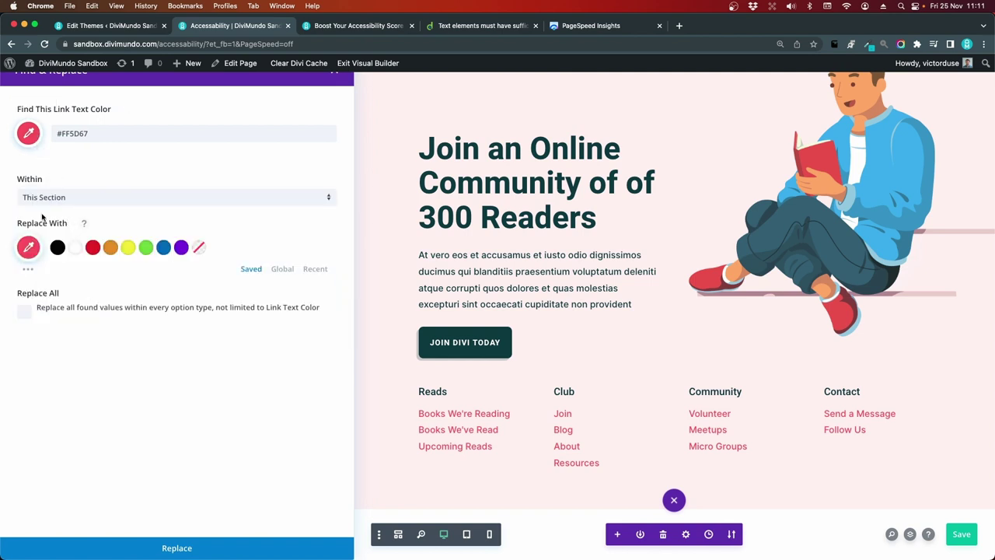
{"action": "left_click", "coordinate": [29, 247]}
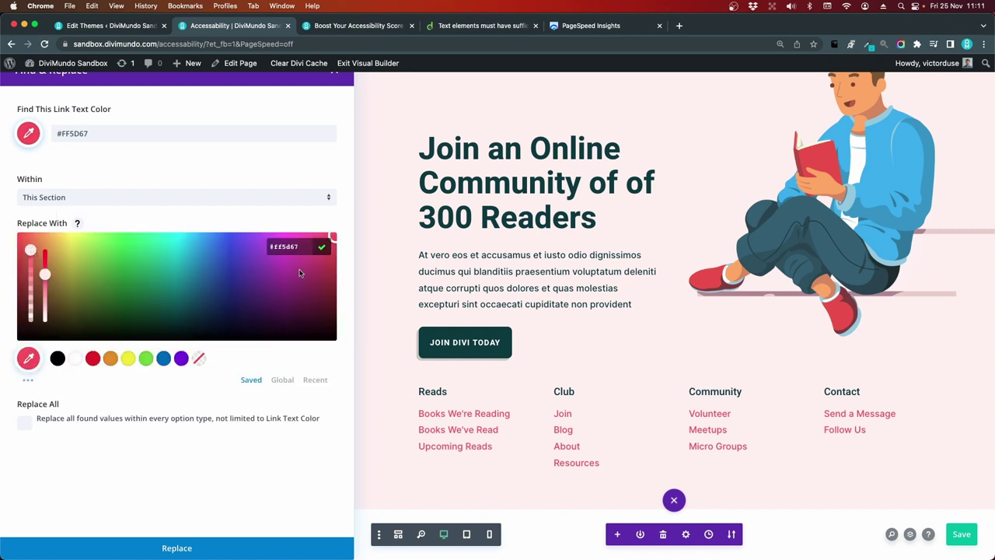
{"action": "double_click", "coordinate": [293, 247]}
{"action": "key", "text": "super+v"}
{"action": "left_click", "coordinate": [322, 247]}
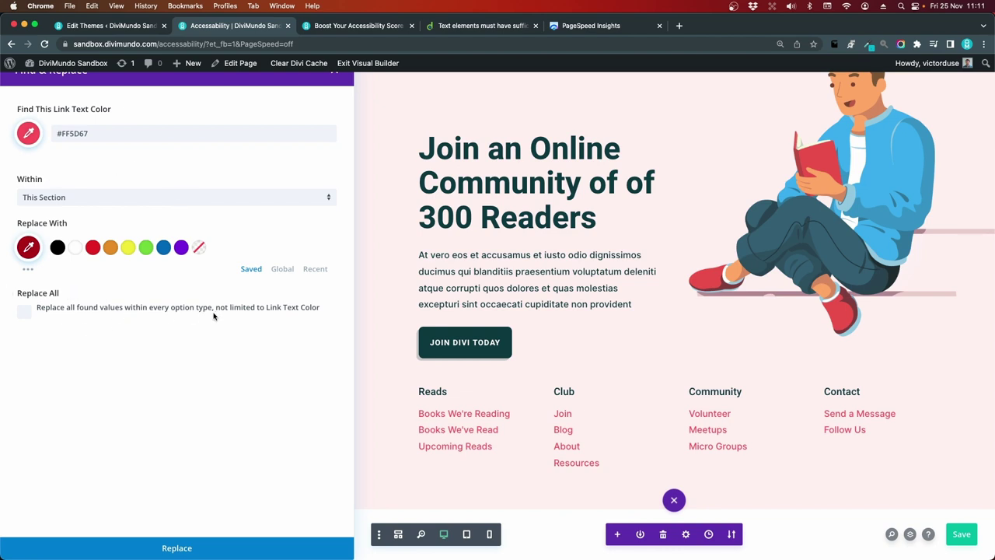
{"action": "left_click", "coordinate": [26, 312]}
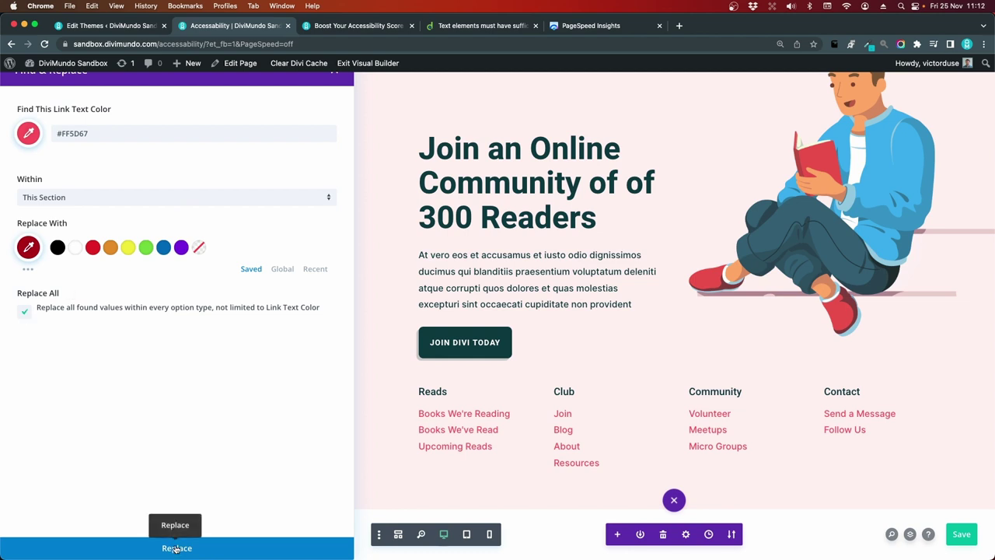
{"action": "left_click", "coordinate": [177, 548]}
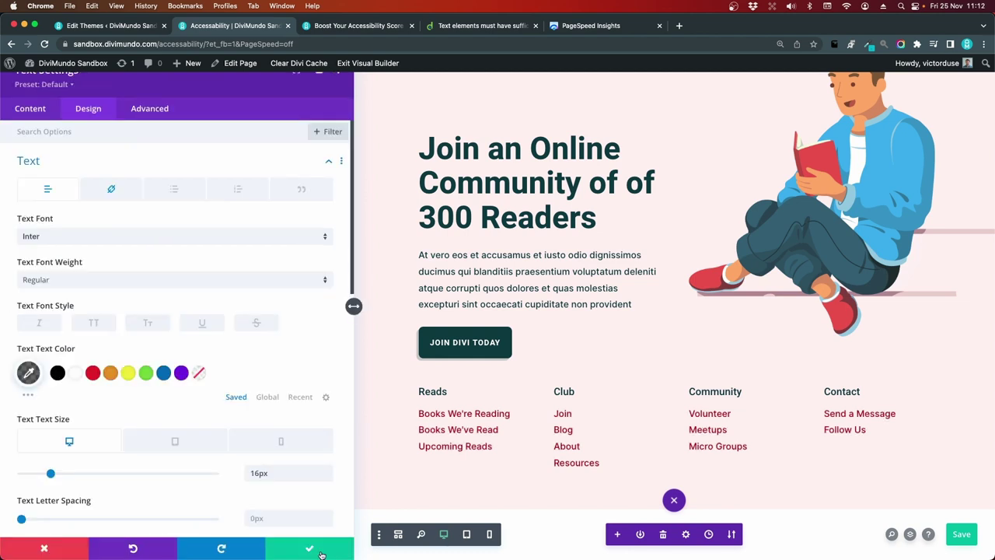
Save the footer Text module settings and scroll back up to the Join the Club section.
{"action": "left_click", "coordinate": [321, 554]}
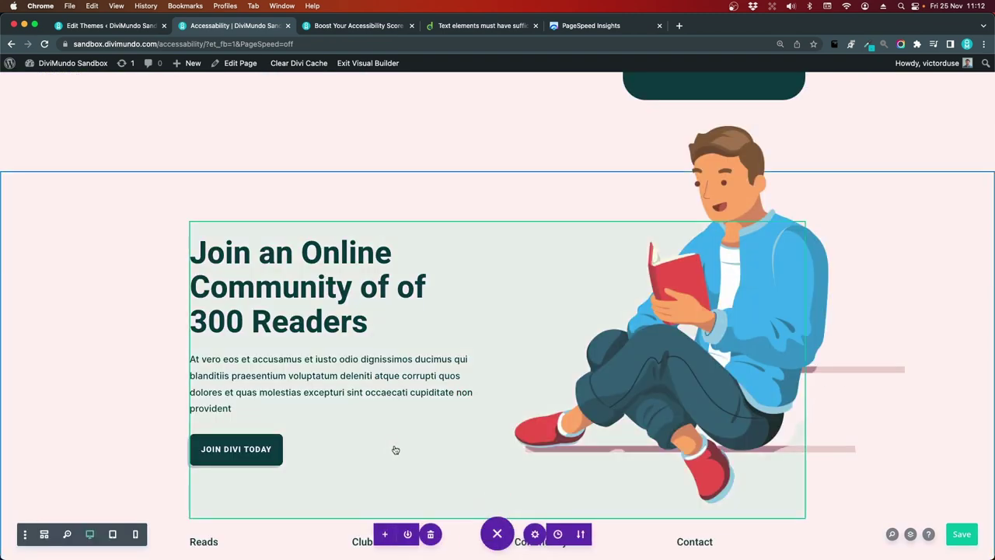
{"action": "scroll", "coordinate": [395, 450], "scroll_direction": "down", "scroll_amount": 2}
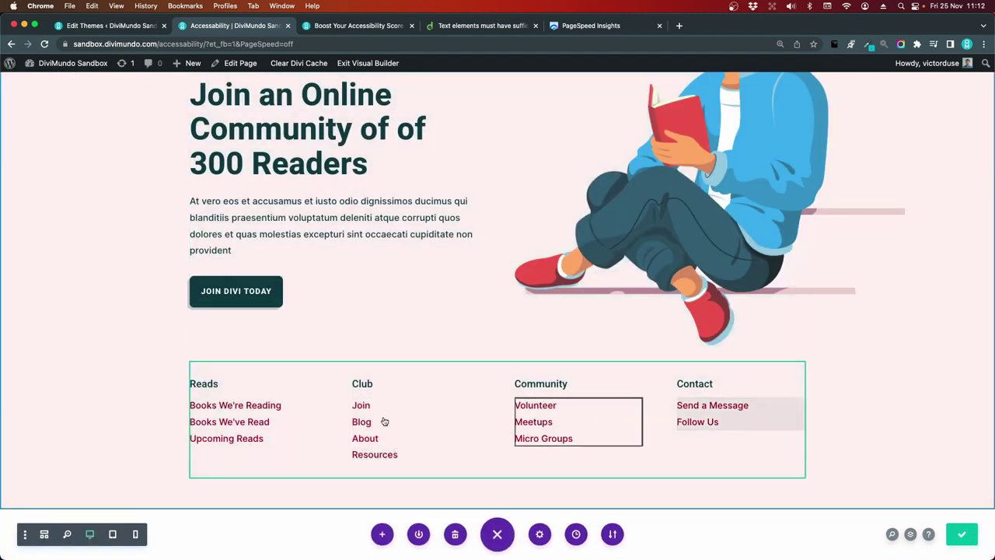
{"action": "scroll", "coordinate": [384, 423], "scroll_direction": "up", "scroll_amount": 10}
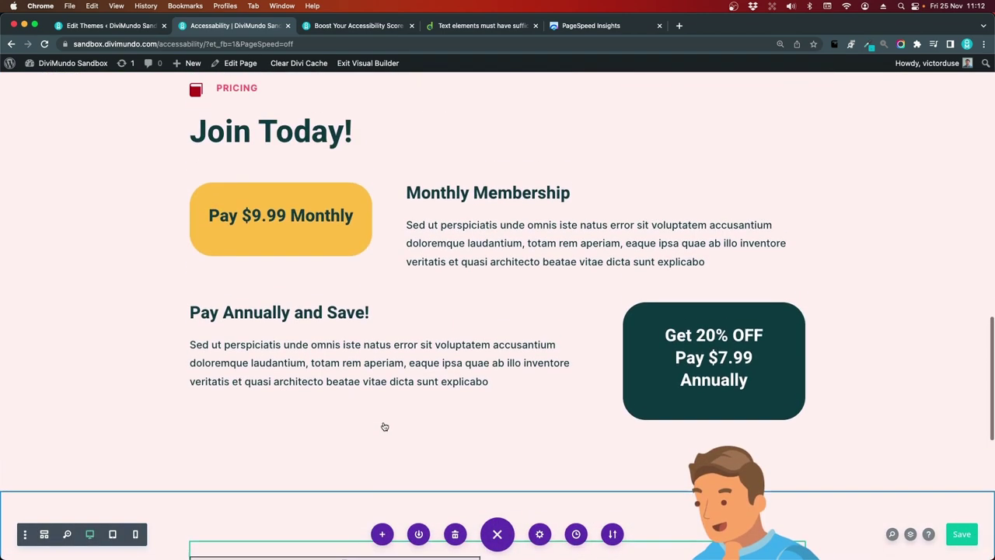
{"action": "scroll", "coordinate": [384, 426], "scroll_direction": "up", "scroll_amount": 2}
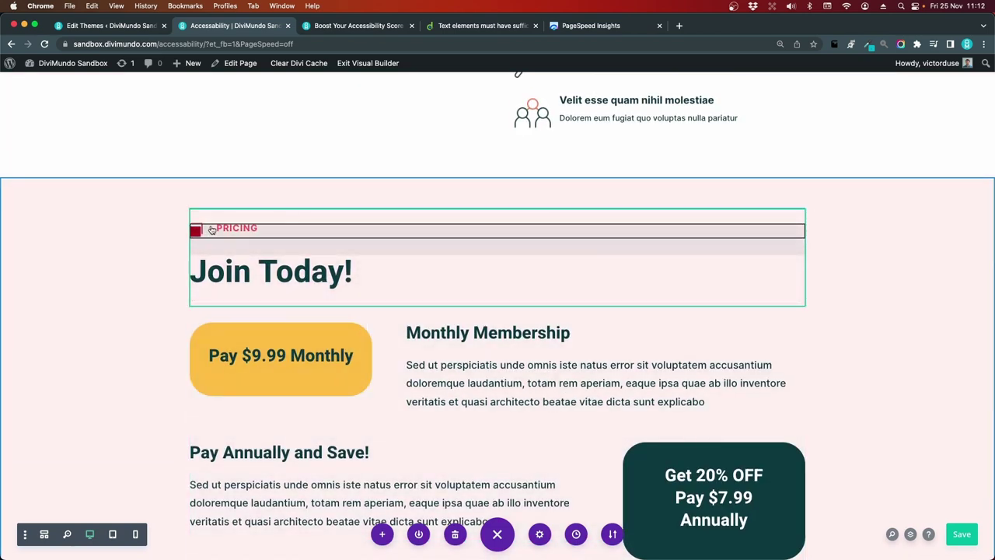
{"action": "scroll", "coordinate": [349, 355], "scroll_direction": "up", "scroll_amount": 5}
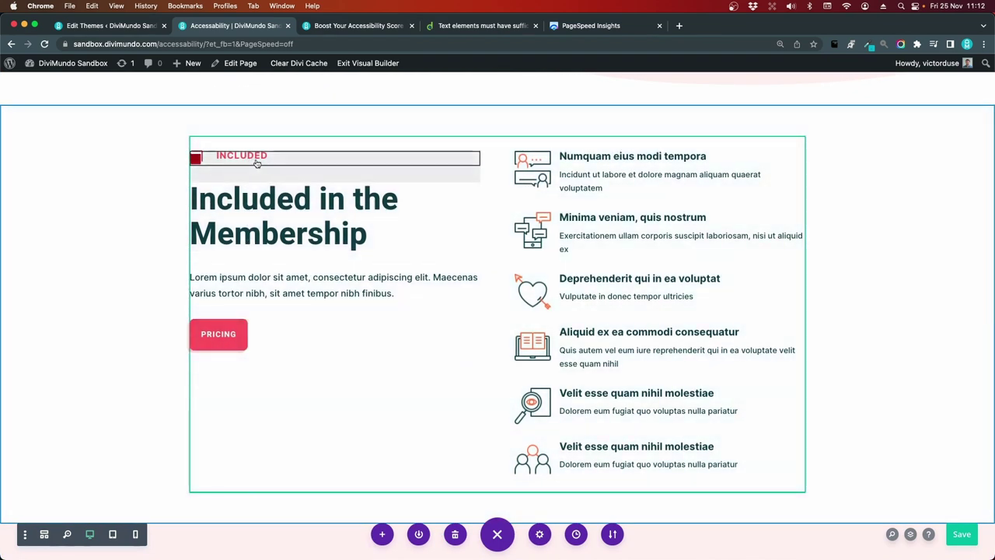
{"action": "scroll", "coordinate": [366, 303], "scroll_direction": "up", "scroll_amount": 10}
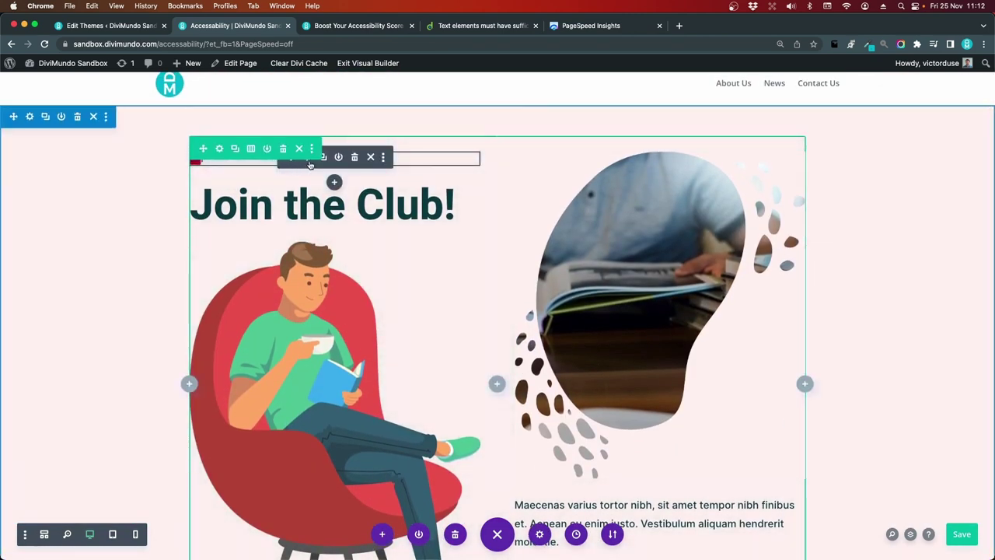
From the MEMBERSHIPS title colour, replace #ff5d67 with #b3000f section-wide in all option types.
{"action": "left_click", "coordinate": [310, 163]}
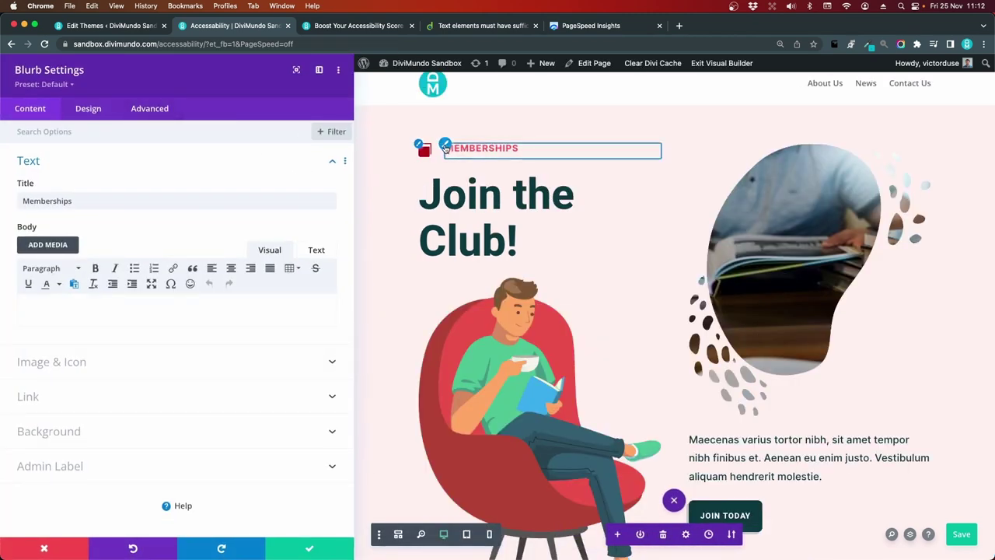
{"action": "left_click", "coordinate": [445, 147]}
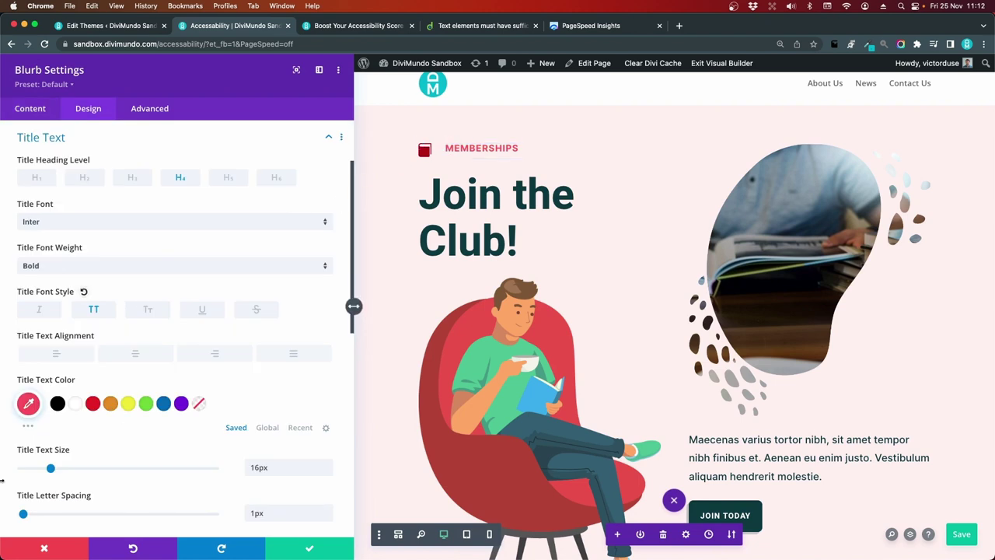
{"action": "right_click", "coordinate": [30, 407]}
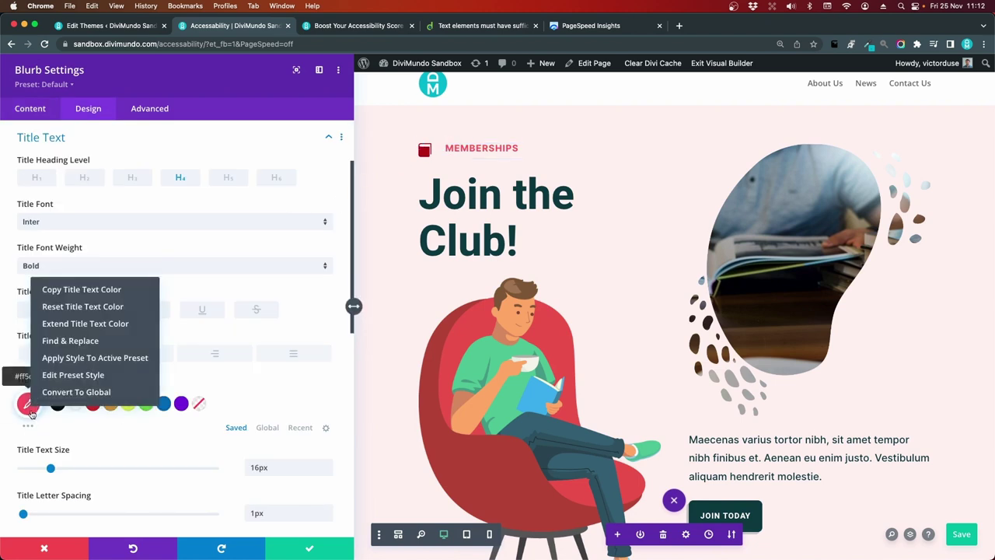
{"action": "left_click", "coordinate": [78, 341]}
{"action": "left_click", "coordinate": [28, 247]}
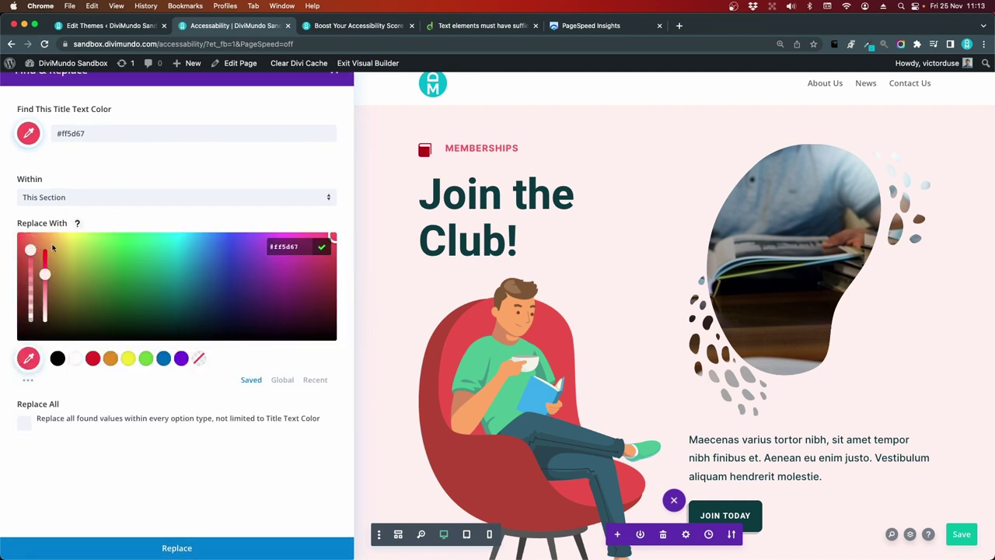
{"action": "left_click", "coordinate": [283, 247]}
{"action": "key", "text": "super+v"}
{"action": "left_click", "coordinate": [322, 247]}
{"action": "left_click", "coordinate": [24, 311]}
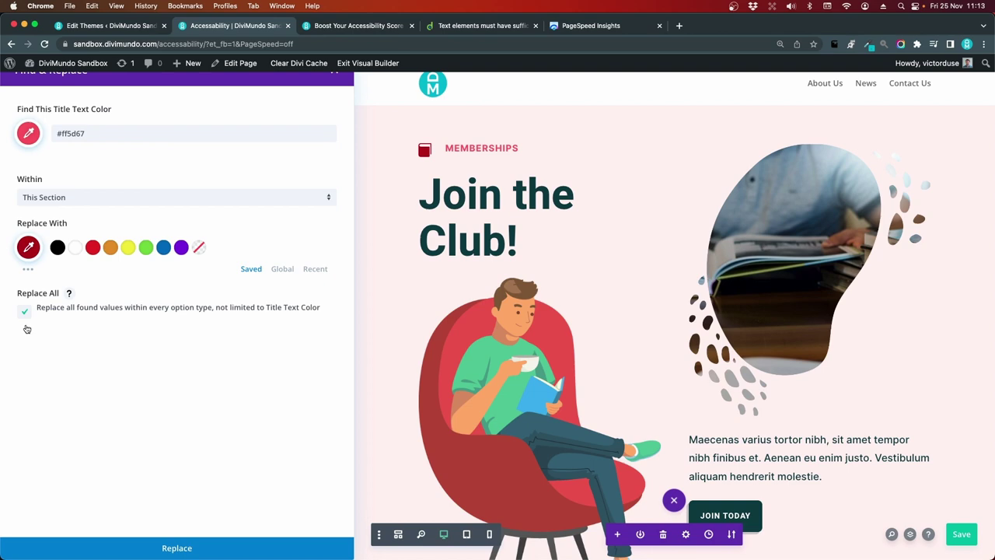
{"action": "left_click", "coordinate": [172, 548]}
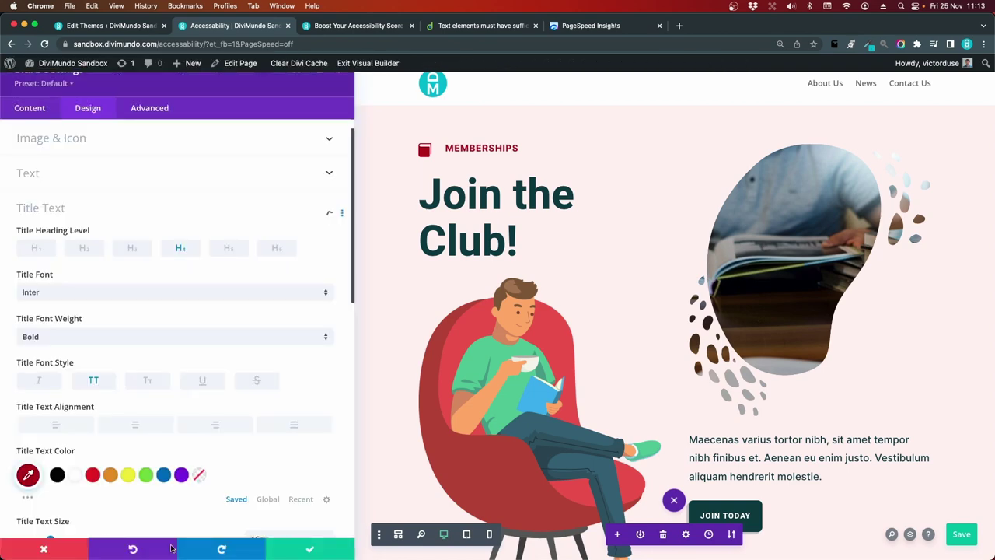
Close the blurb settings, review the page down to the footer links, and save with Cmd+S.
{"action": "left_click", "coordinate": [326, 547]}
{"action": "scroll", "coordinate": [340, 432], "scroll_direction": "down", "scroll_amount": 6}
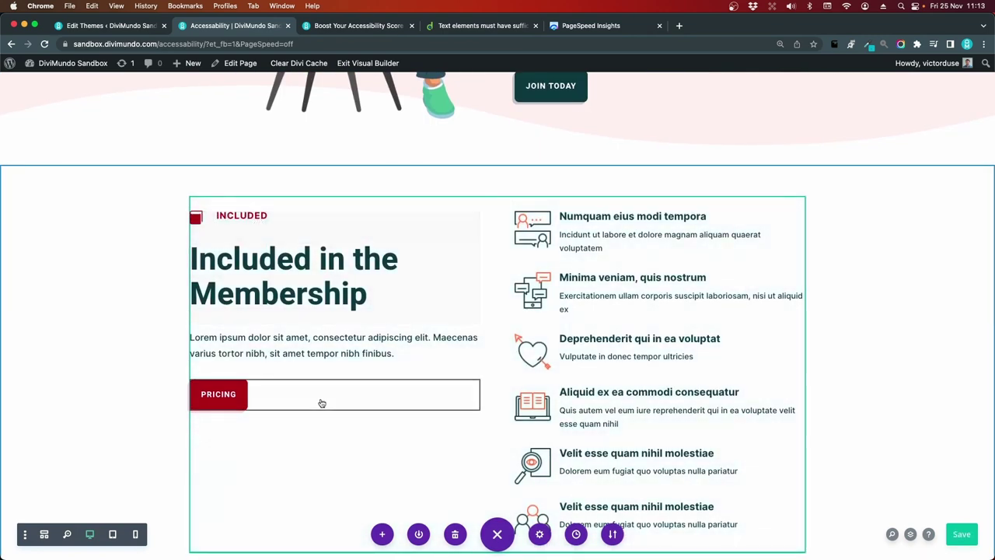
{"action": "scroll", "coordinate": [249, 369], "scroll_direction": "down", "scroll_amount": 1}
{"action": "scroll", "coordinate": [391, 429], "scroll_direction": "down", "scroll_amount": 8}
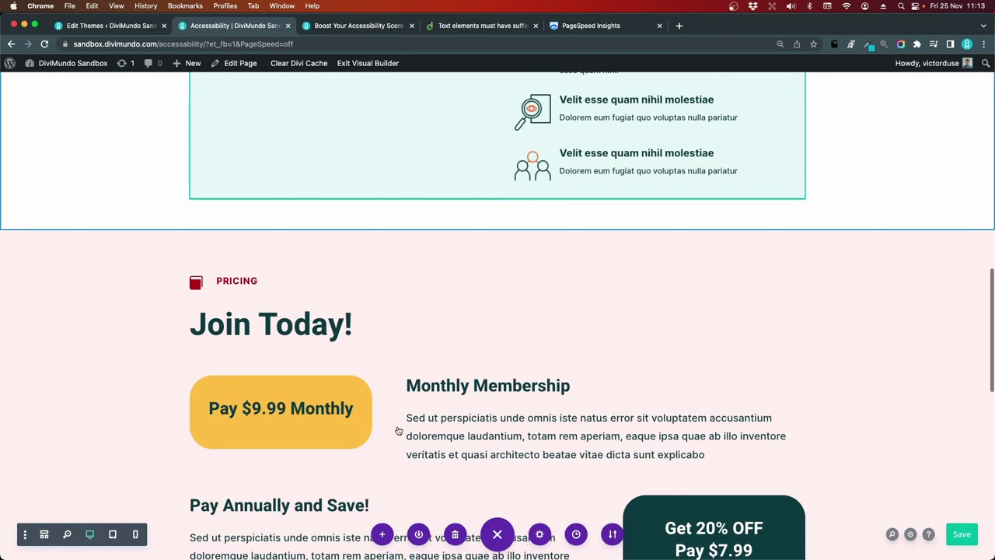
{"action": "scroll", "coordinate": [393, 424], "scroll_direction": "down", "scroll_amount": 5}
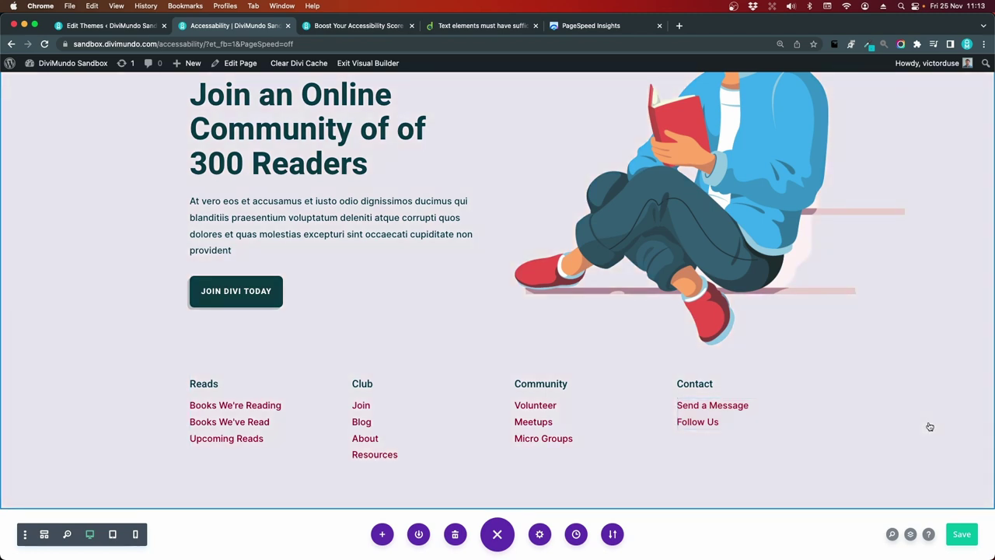
{"action": "key", "text": "super+s"}
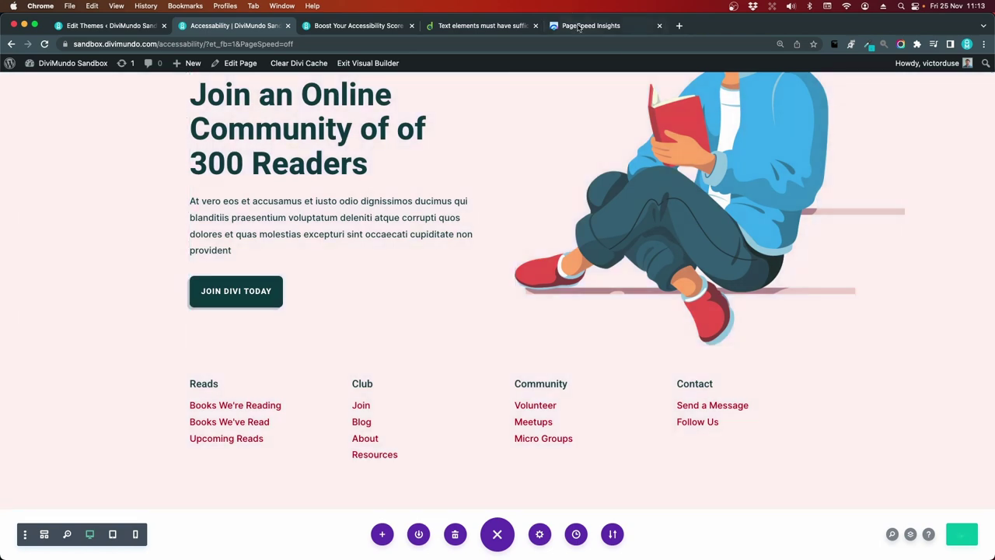
Back in PageSpeed Insights, glance at the previous desktop and mobile results.
{"action": "left_click", "coordinate": [575, 26]}
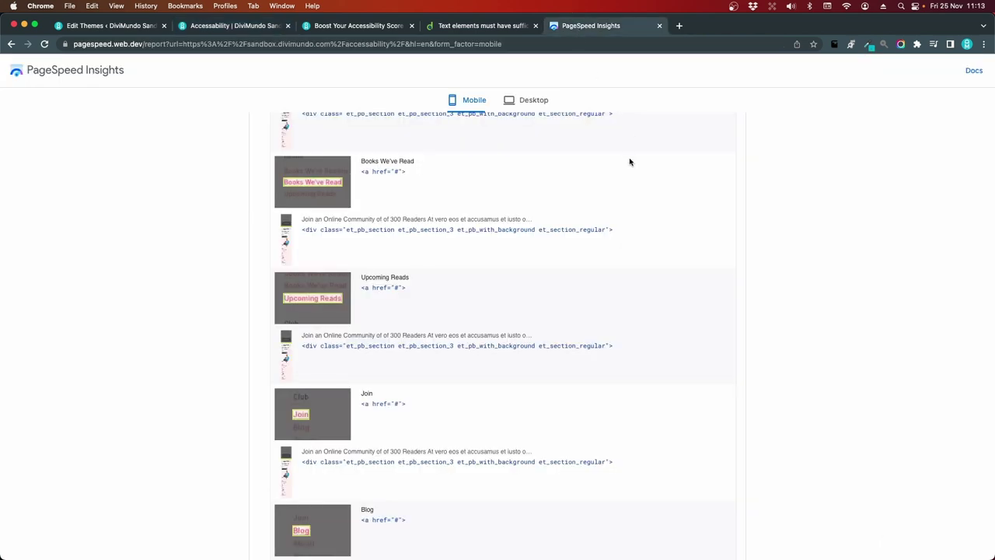
{"action": "scroll", "coordinate": [629, 162], "scroll_direction": "up", "scroll_amount": 15}
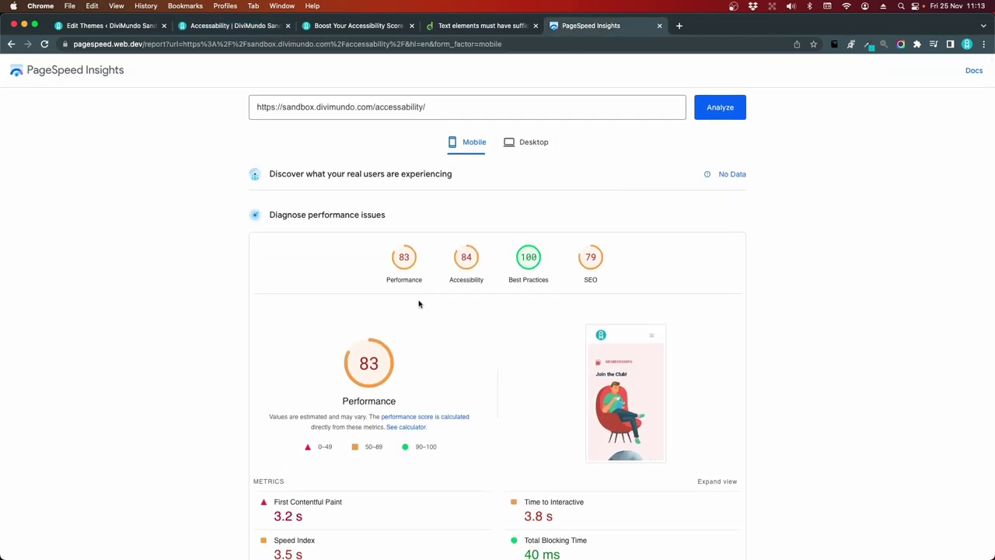
{"action": "left_click", "coordinate": [528, 142]}
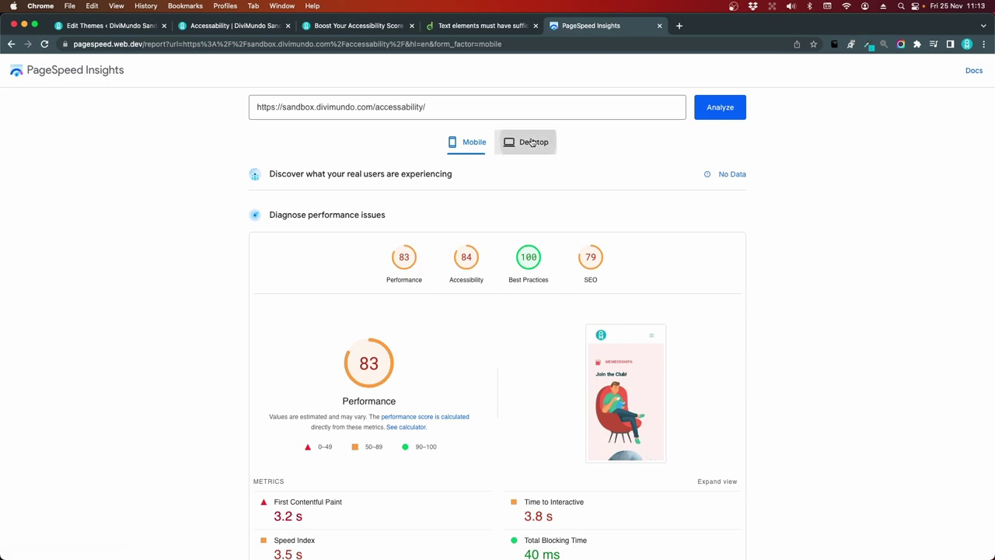
{"action": "left_click", "coordinate": [471, 143]}
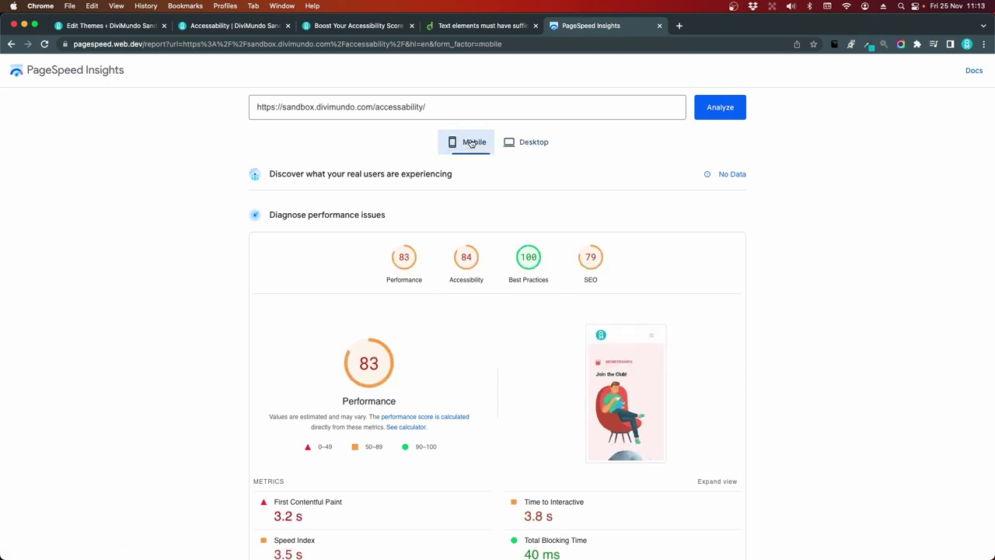
Rerun the analysis and check accessibility: 91 on desktop, 90 on mobile.
{"action": "left_click", "coordinate": [720, 109]}
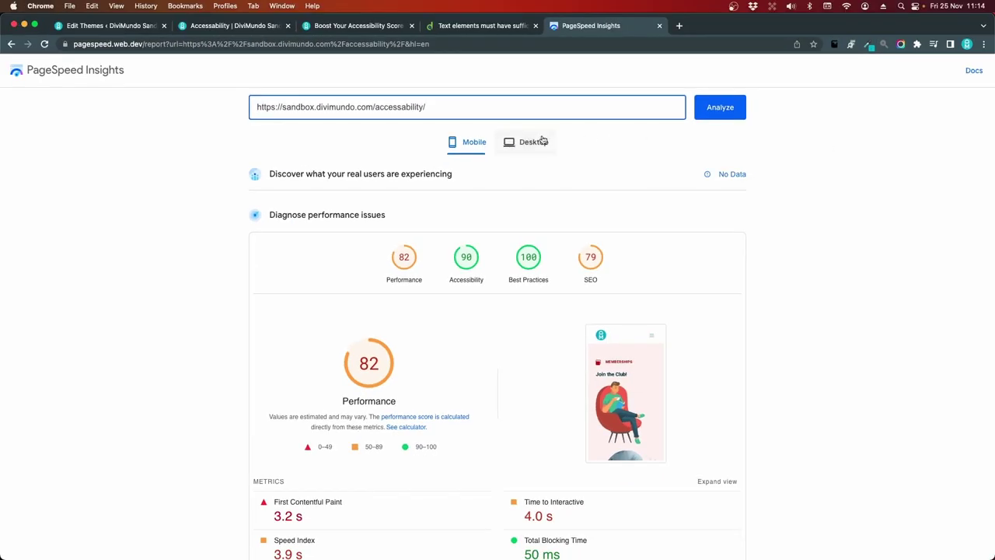
{"action": "left_click", "coordinate": [543, 141]}
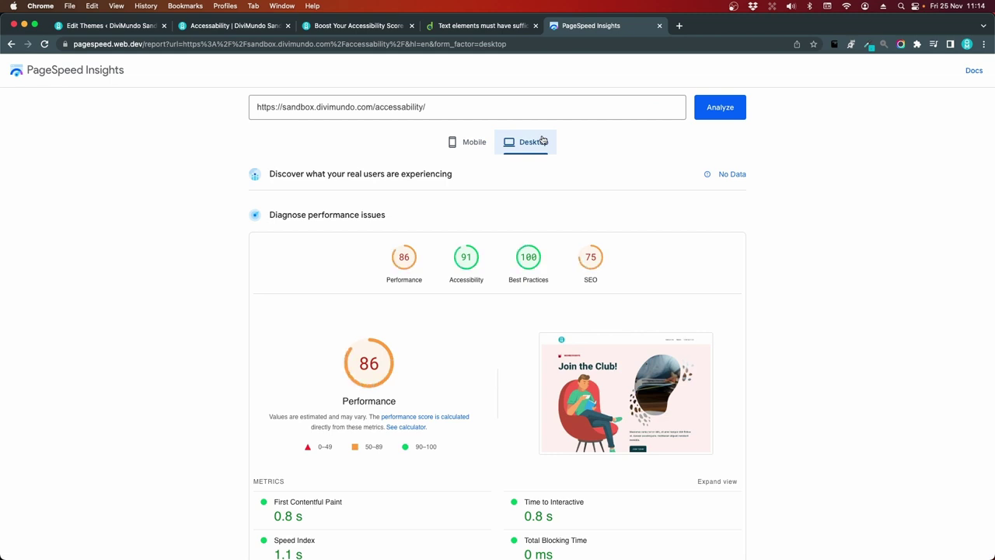
{"action": "left_click", "coordinate": [441, 141]}
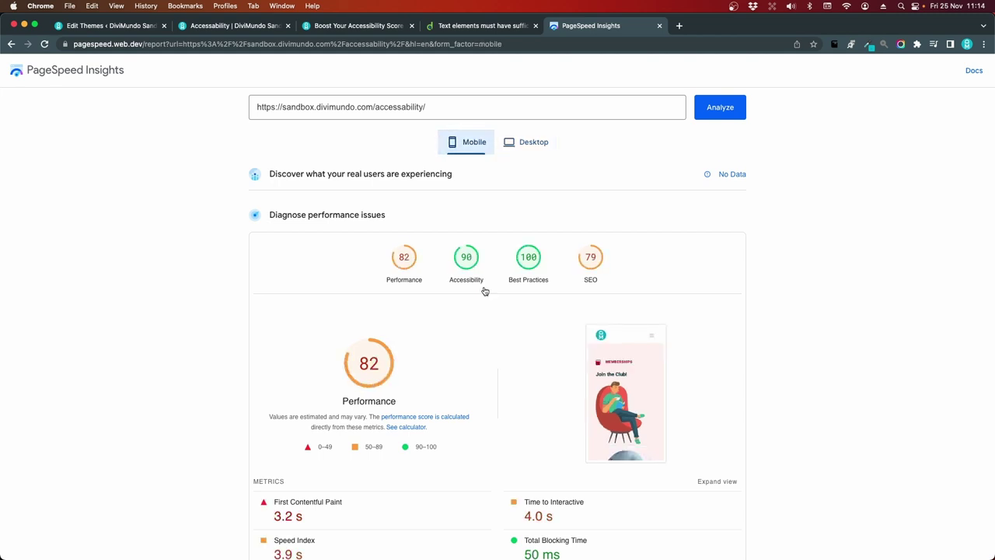
{"action": "scroll", "coordinate": [493, 304], "scroll_direction": "down", "scroll_amount": 10}
{"action": "scroll", "coordinate": [497, 308], "scroll_direction": "down", "scroll_amount": 10}
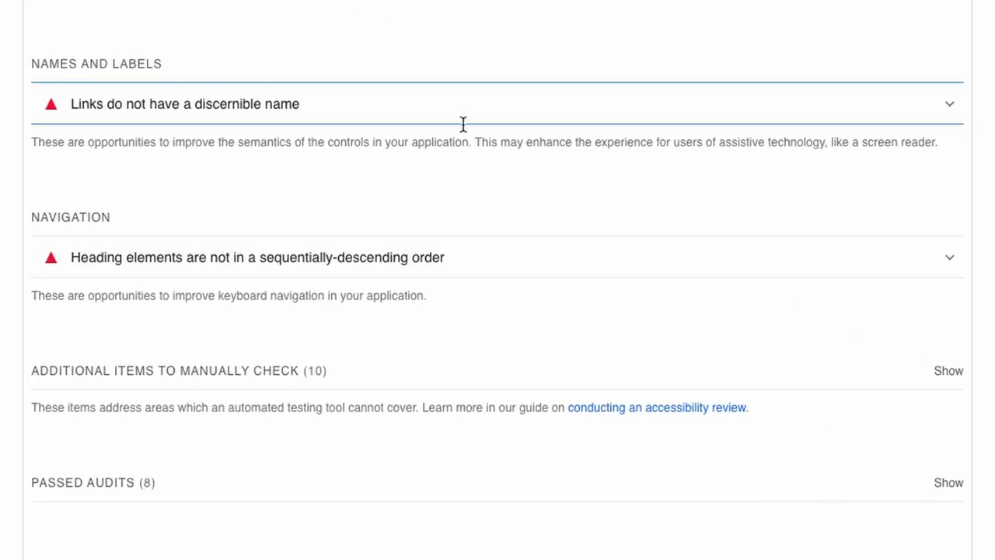
Expand the 'Links do not have a discernible name' audit, revealing the site logo link.
{"action": "left_click", "coordinate": [412, 104]}
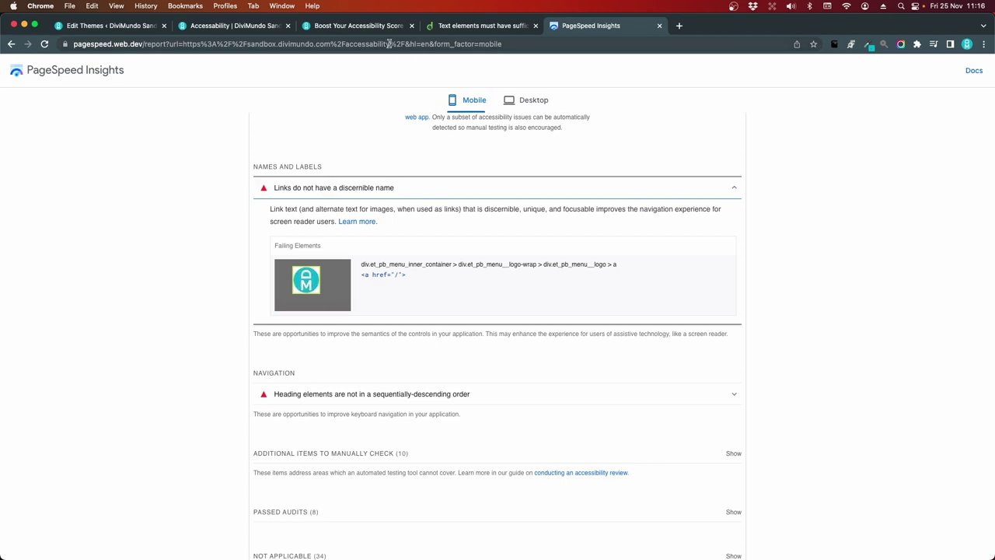
{"action": "left_click", "coordinate": [221, 28]}
Open the teal logo image's attachment details in the Media Library.
{"action": "left_click", "coordinate": [109, 26]}
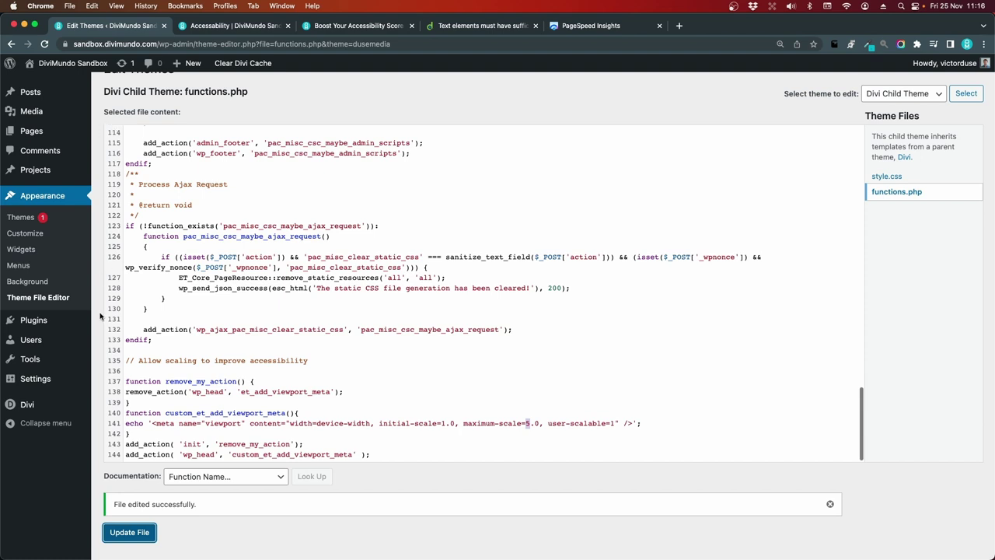
{"action": "mouse_move", "coordinate": [48, 115]}
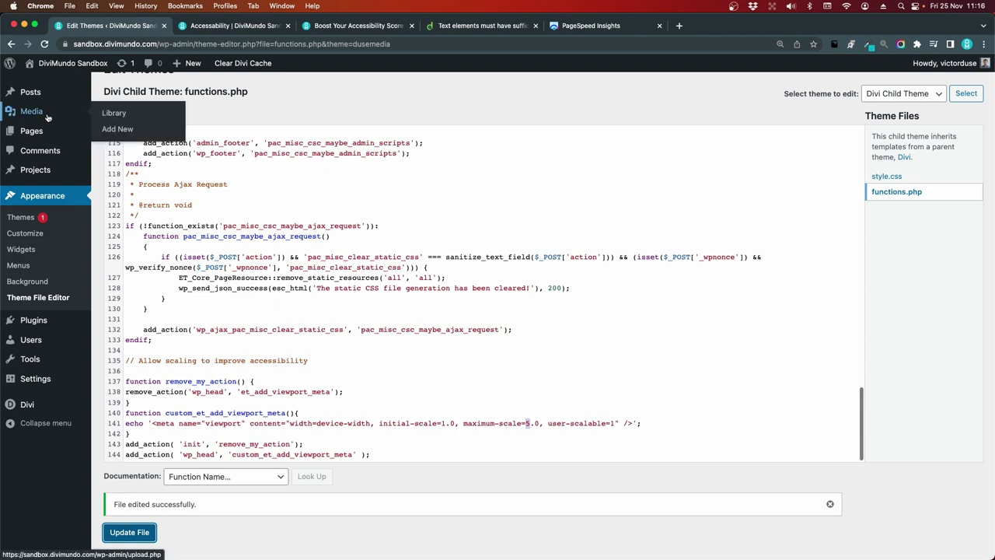
{"action": "left_click", "coordinate": [124, 114]}
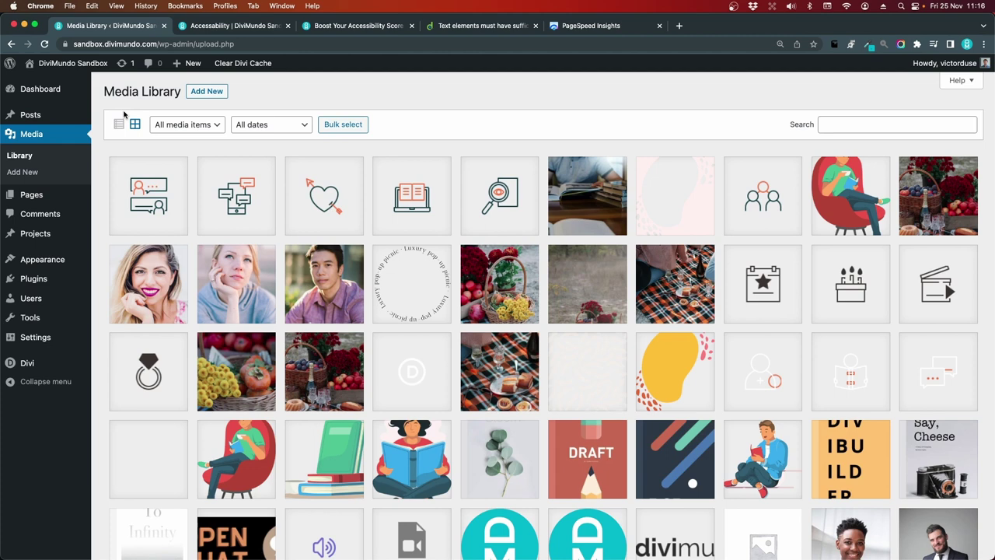
{"action": "scroll", "coordinate": [672, 278], "scroll_direction": "down", "scroll_amount": 5}
{"action": "left_click", "coordinate": [598, 361]}
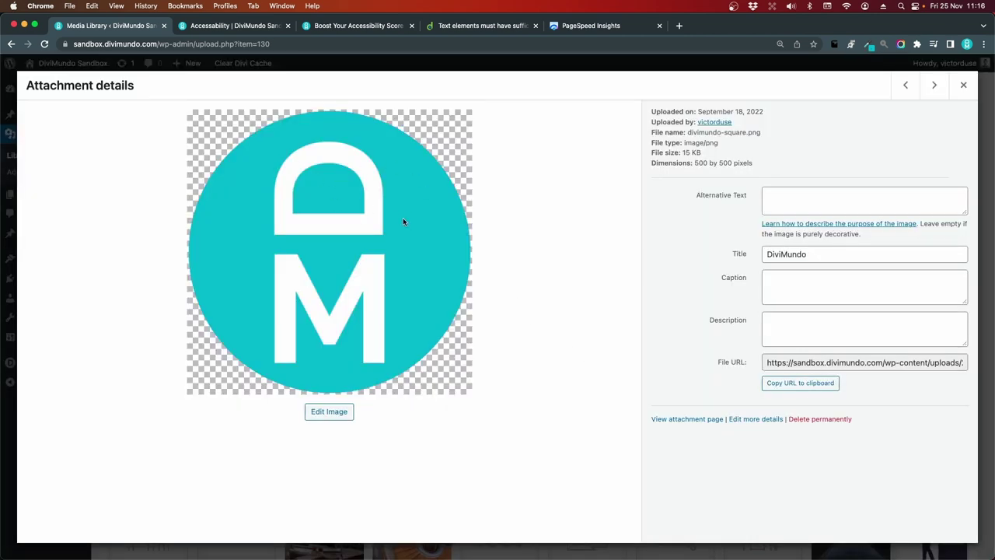
Enter 'DiviMundo' as the logo's alternative text and close the attachment details.
{"action": "left_click", "coordinate": [793, 193]}
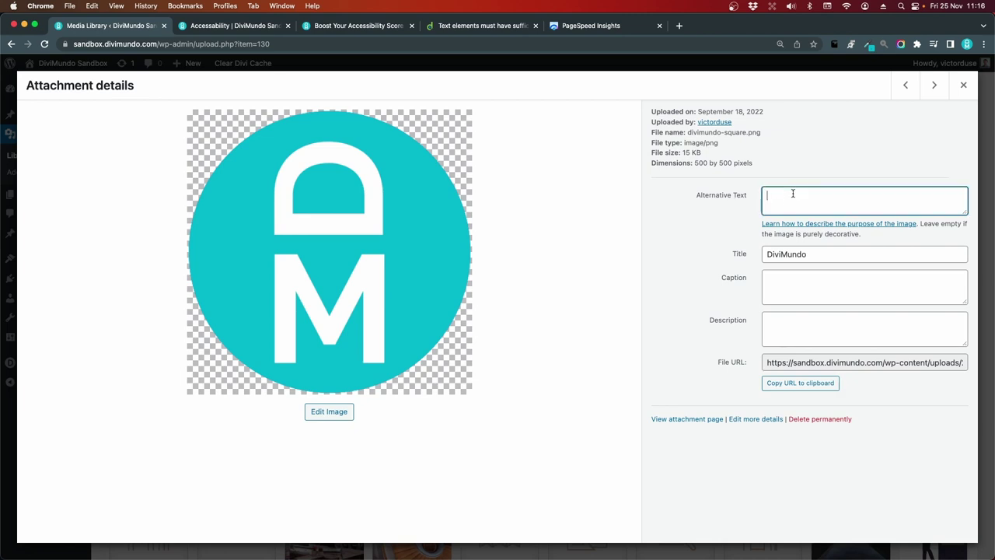
{"action": "type", "text": "DiviMnund"}
{"action": "key", "text": "BackSpace"}
{"action": "key", "text": "BackSpace"}
{"action": "key", "text": "BackSpace"}
{"action": "type", "text": "iMundo"}
{"action": "left_click", "coordinate": [933, 84]}
{"action": "left_click", "coordinate": [963, 84]}
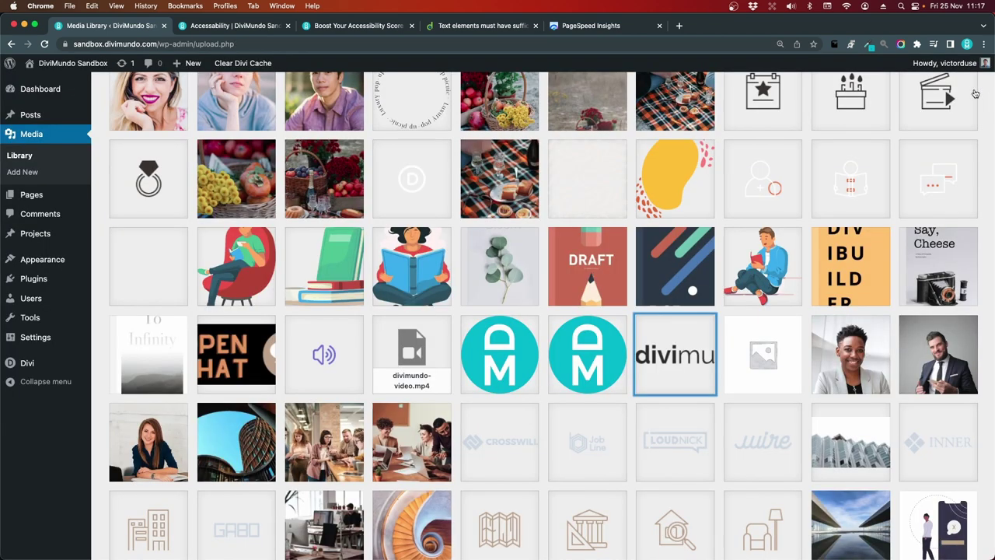
Rerun the PageSpeed Insights analysis and check that desktop and mobile accessibility now score 96.
{"action": "left_click", "coordinate": [618, 27]}
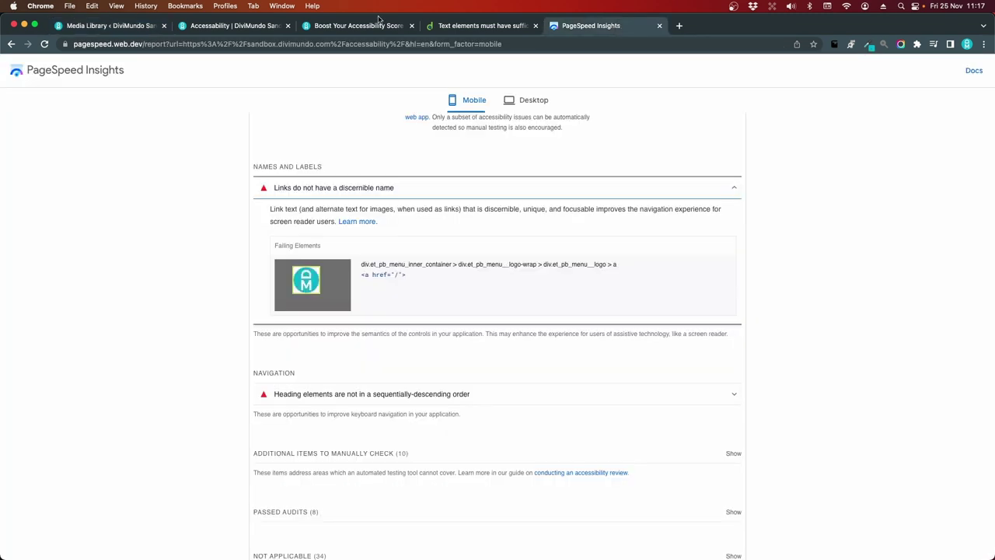
{"action": "scroll", "coordinate": [490, 189], "scroll_direction": "up", "scroll_amount": 15}
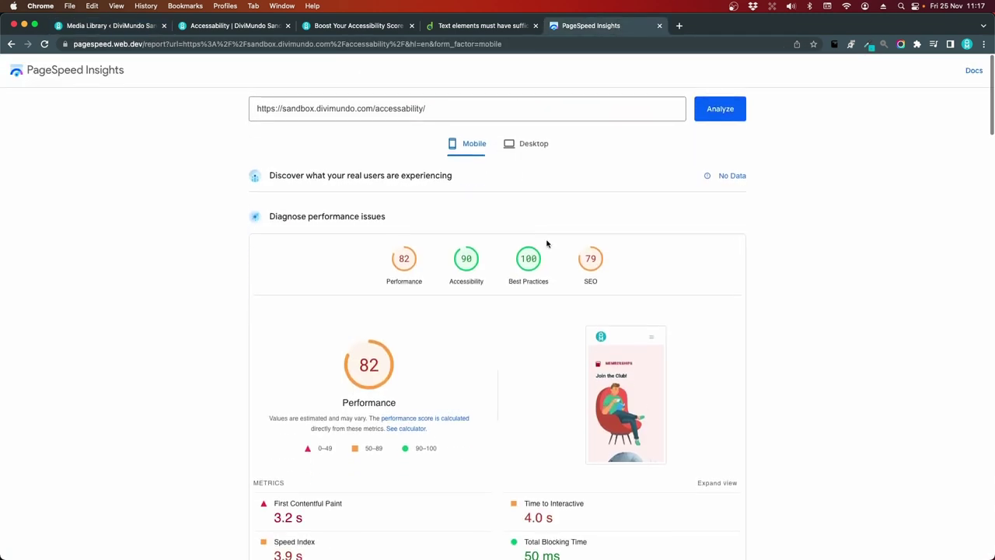
{"action": "left_click", "coordinate": [535, 142]}
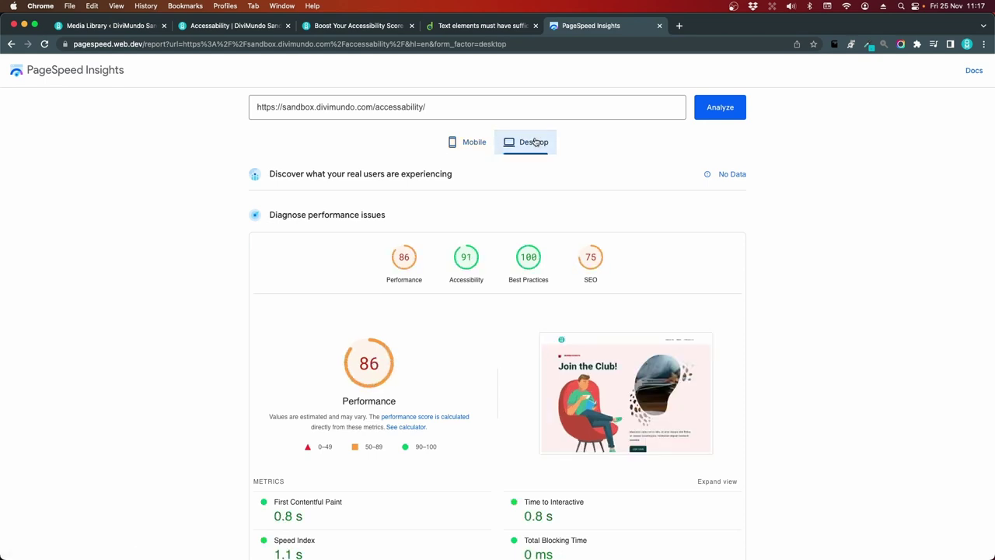
{"action": "left_click", "coordinate": [726, 114]}
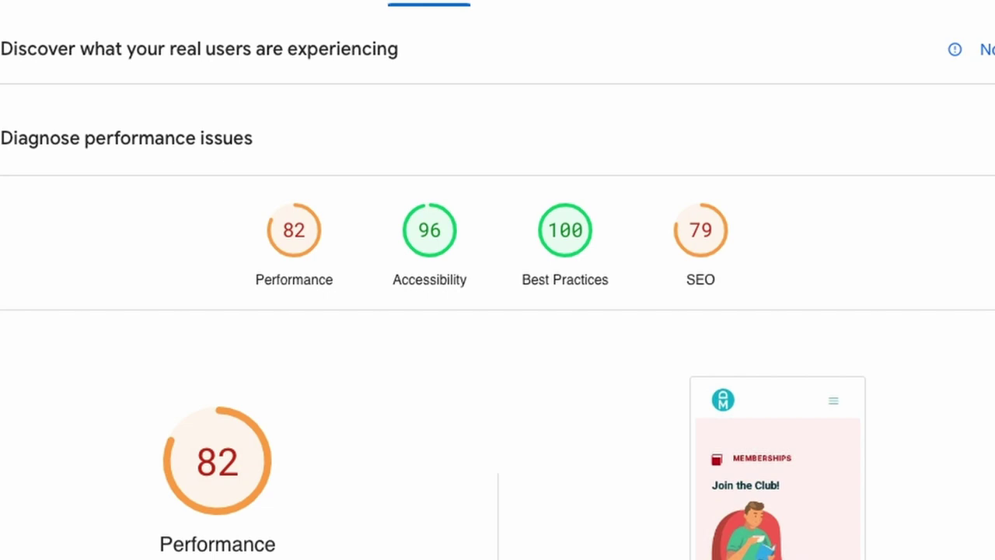
{"action": "left_click", "coordinate": [559, 2]}
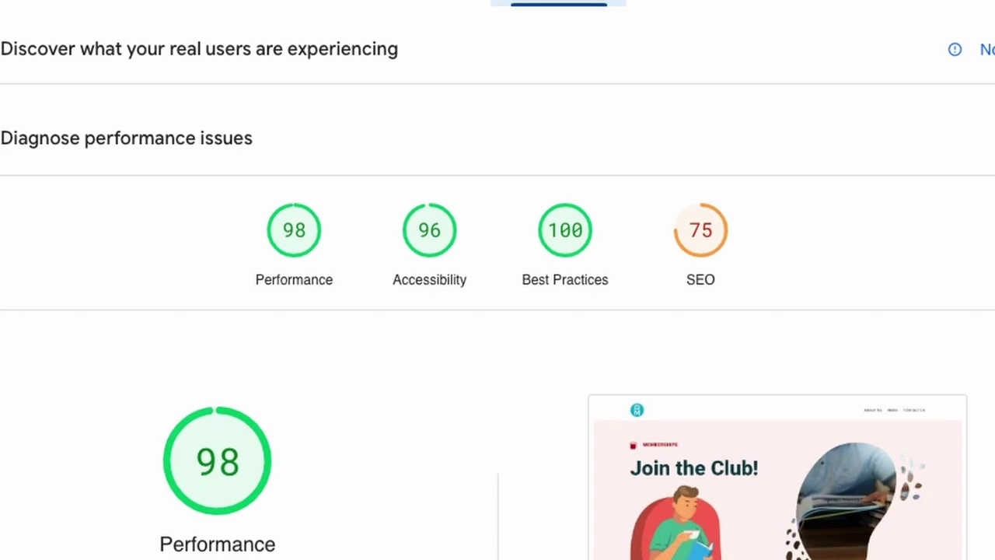
{"action": "left_click", "coordinate": [427, 3]}
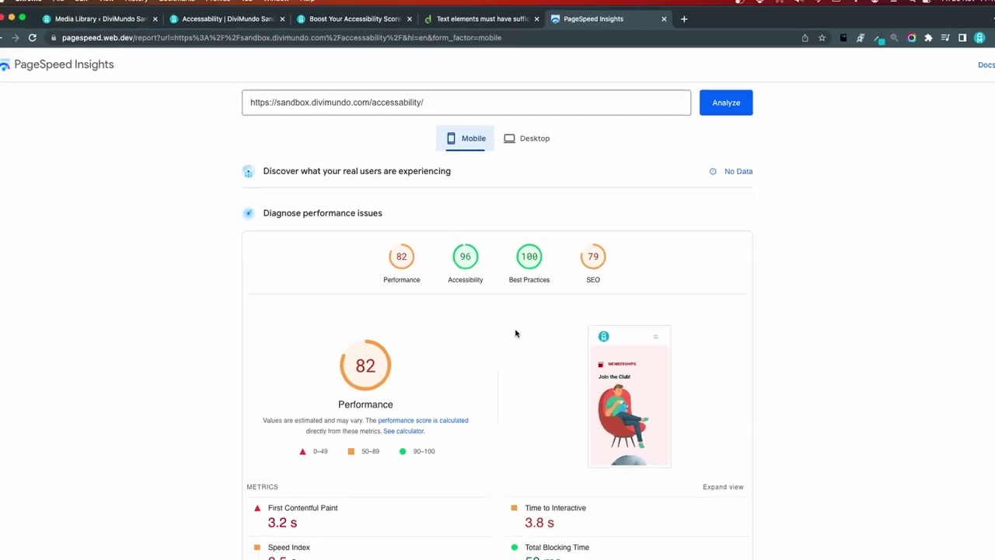
Expand the Navigation audit 'Heading elements are not in a sequentially-descending order' to see the failing headings.
{"action": "scroll", "coordinate": [515, 334], "scroll_direction": "down", "scroll_amount": 15}
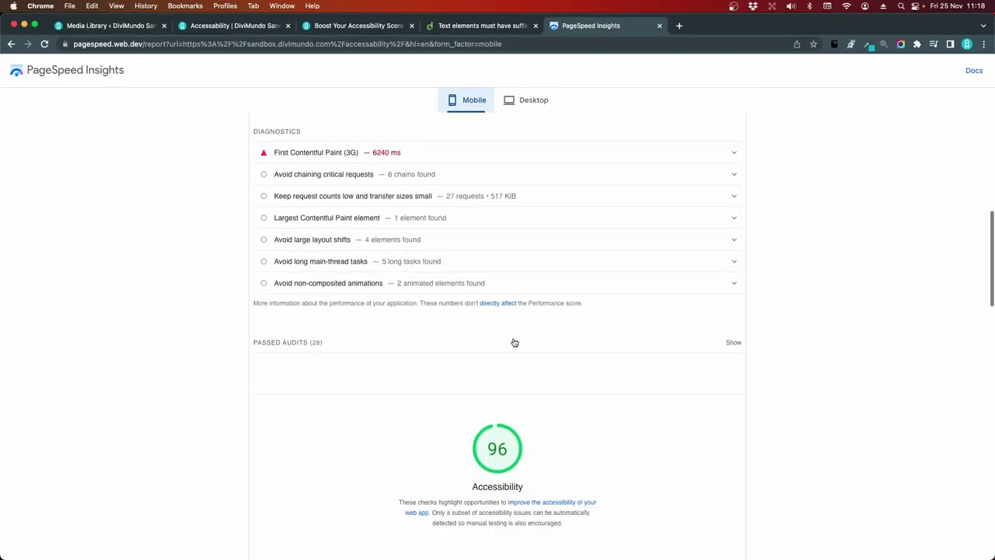
{"action": "scroll", "coordinate": [513, 341], "scroll_direction": "down", "scroll_amount": 5}
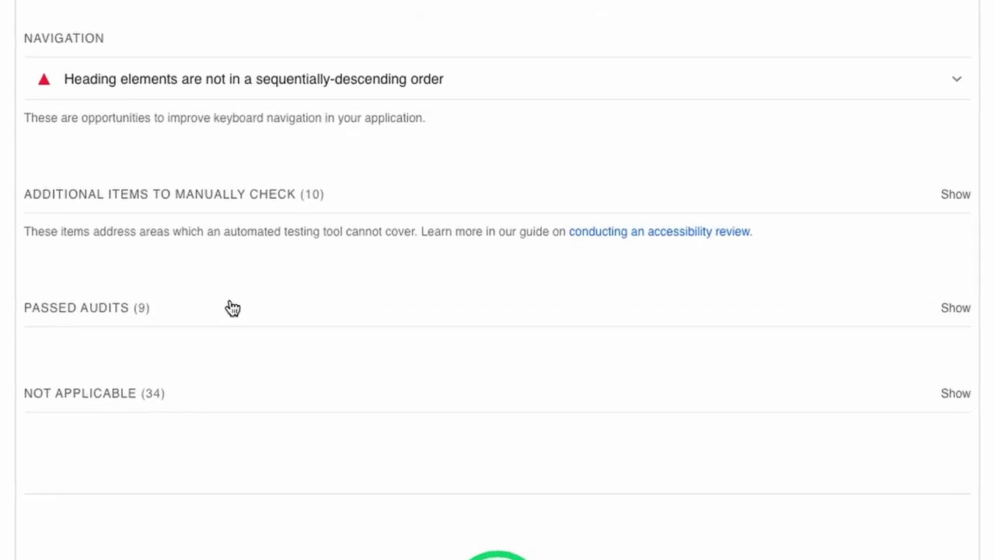
{"action": "left_click", "coordinate": [288, 80]}
{"action": "scroll", "coordinate": [553, 344], "scroll_direction": "down", "scroll_amount": 2}
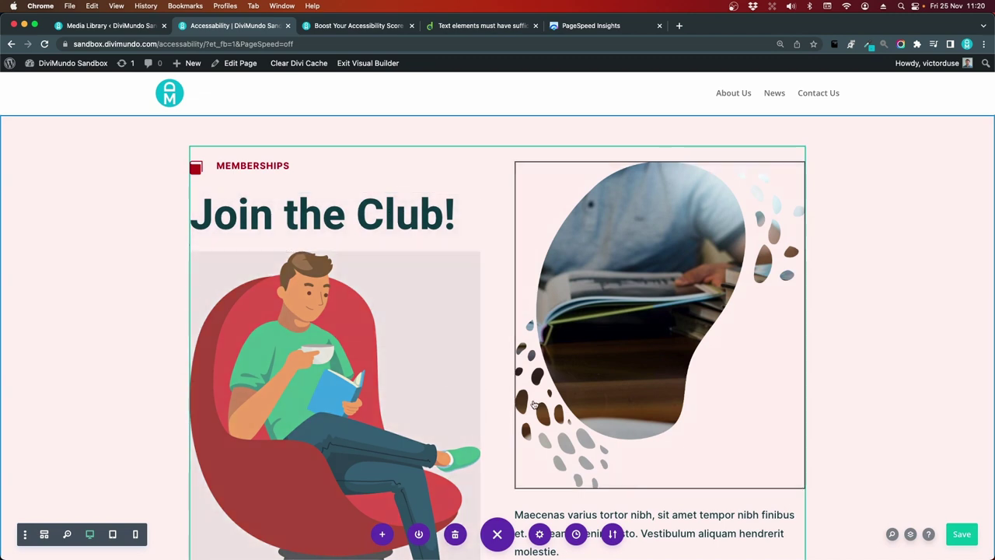
{"action": "scroll", "coordinate": [533, 405], "scroll_direction": "down", "scroll_amount": 3}
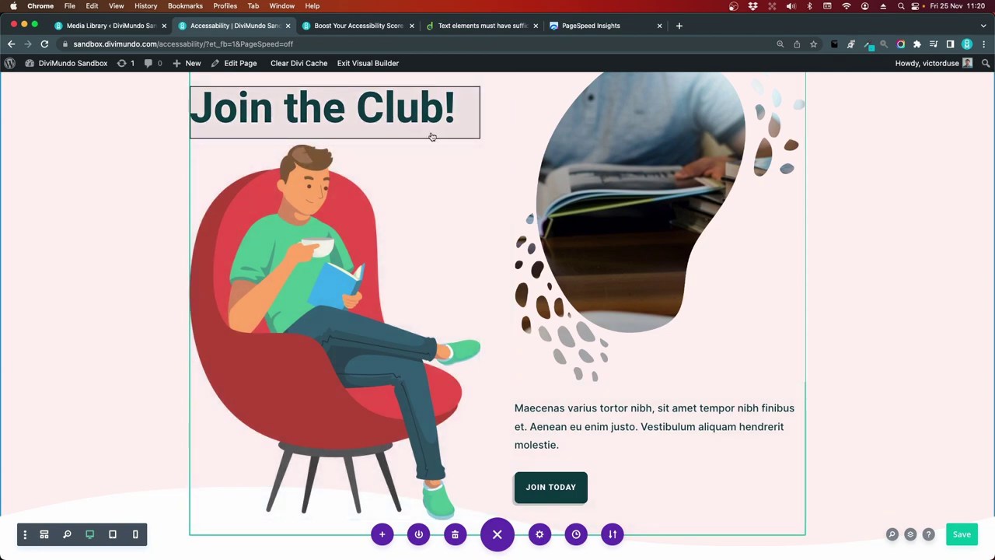
{"action": "scroll", "coordinate": [482, 307], "scroll_direction": "down", "scroll_amount": 6}
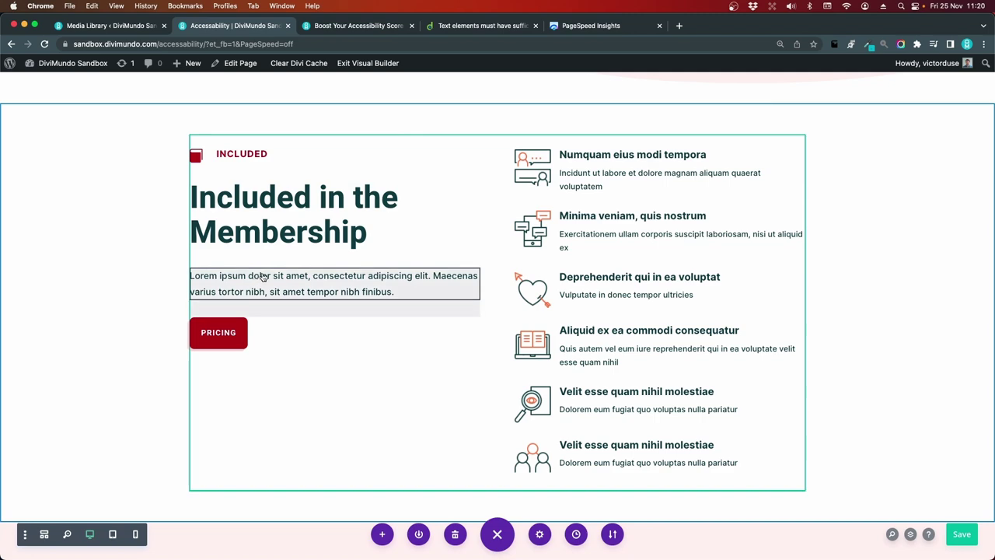
{"action": "scroll", "coordinate": [337, 345], "scroll_direction": "down", "scroll_amount": 5}
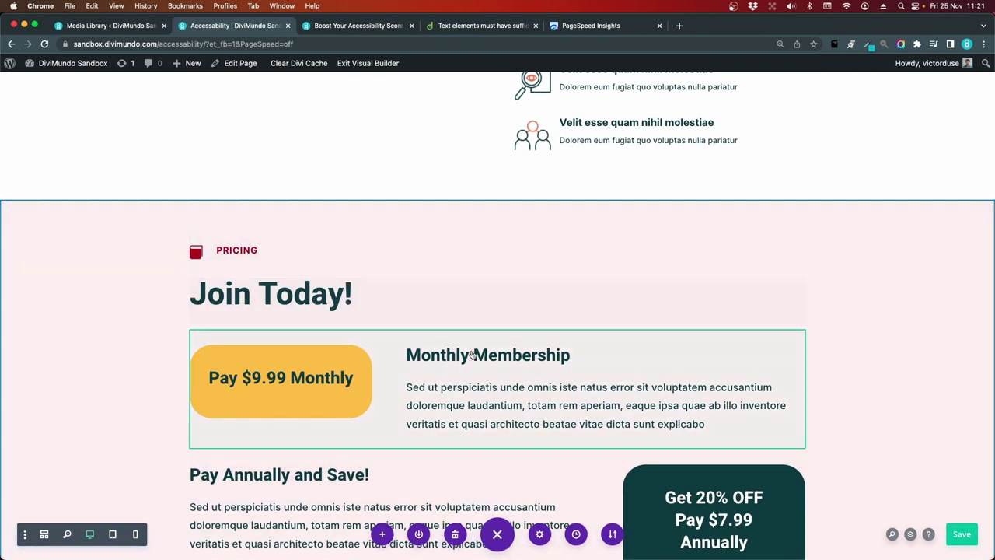
{"action": "scroll", "coordinate": [472, 356], "scroll_direction": "down", "scroll_amount": 3}
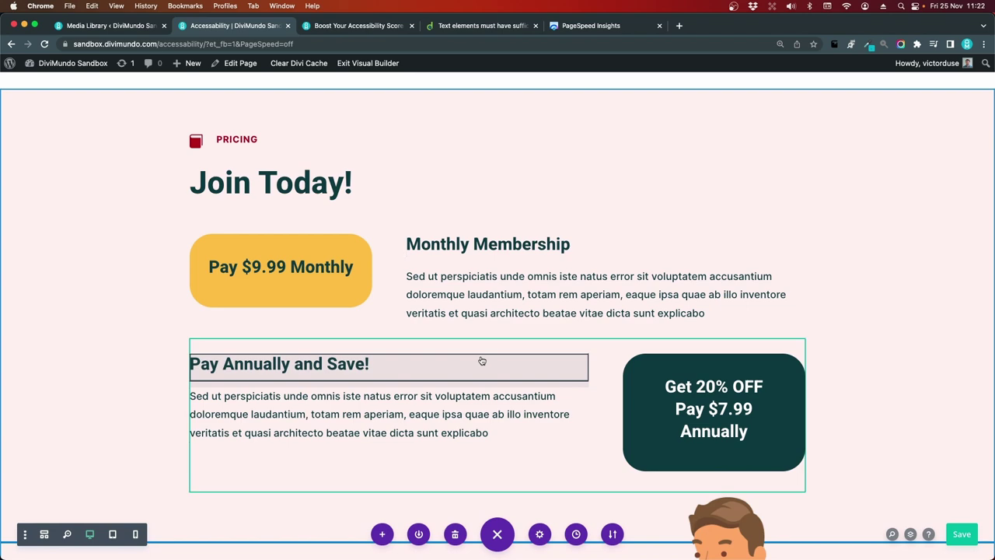
Scroll back up to the Included in the Membership section with the INCLUDED label blurb.
{"action": "scroll", "coordinate": [482, 361], "scroll_direction": "up", "scroll_amount": 5}
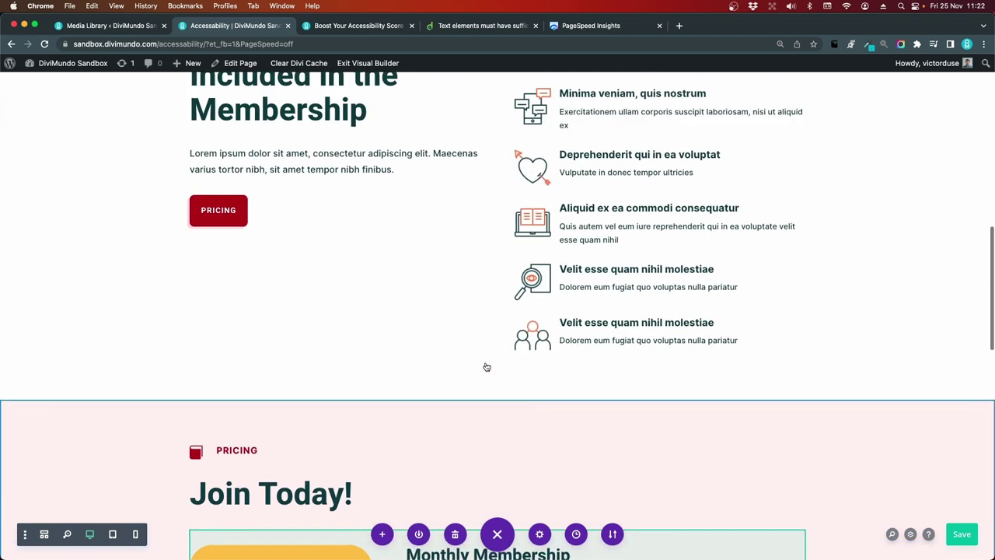
{"action": "scroll", "coordinate": [484, 365], "scroll_direction": "up", "scroll_amount": 2}
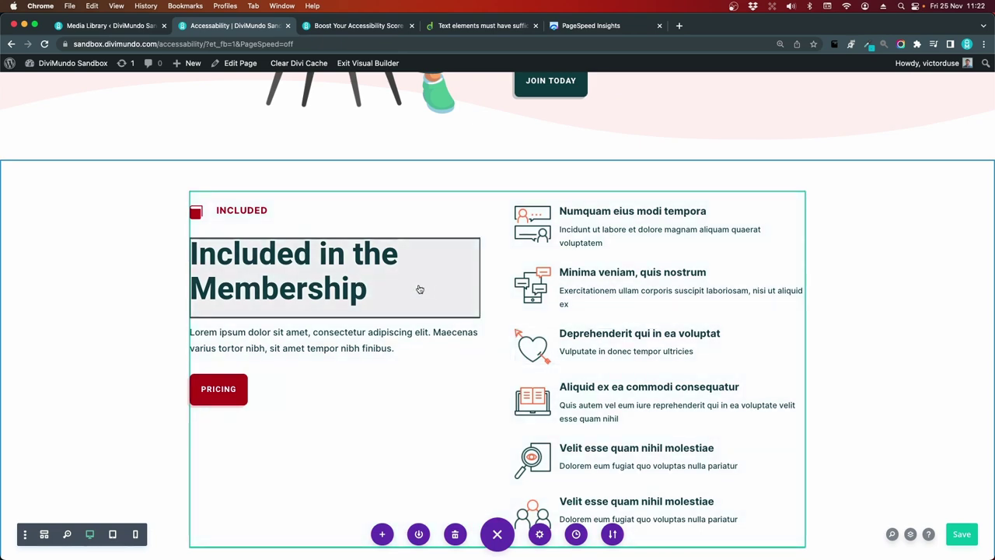
{"action": "scroll", "coordinate": [420, 289], "scroll_direction": "up", "scroll_amount": 3}
{"action": "scroll", "coordinate": [422, 297], "scroll_direction": "down", "scroll_amount": 2}
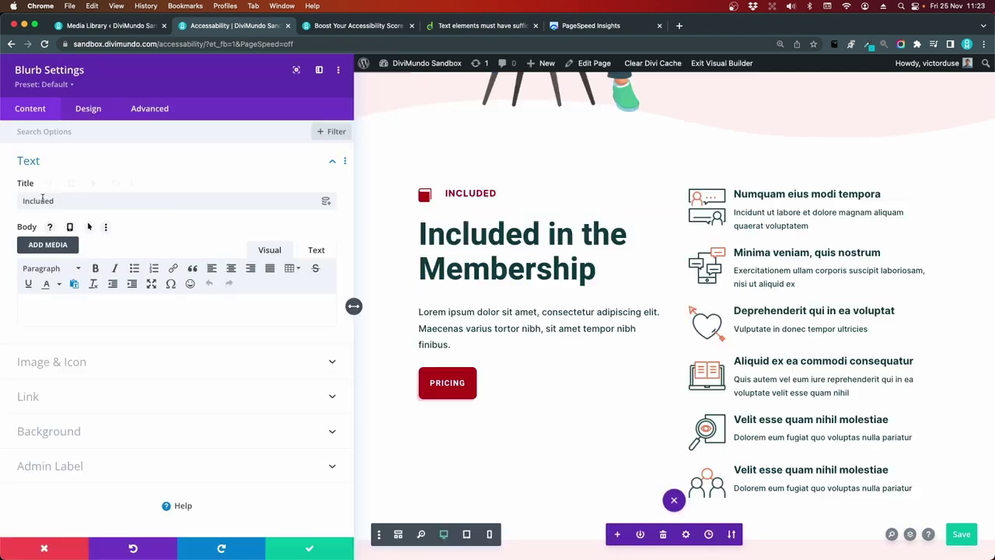
Change the INCLUDED blurb's Title Heading Level from H4 to H2, save with Cmd+S, and close the settings.
{"action": "left_click", "coordinate": [303, 237]}
{"action": "double_click", "coordinate": [68, 201]}
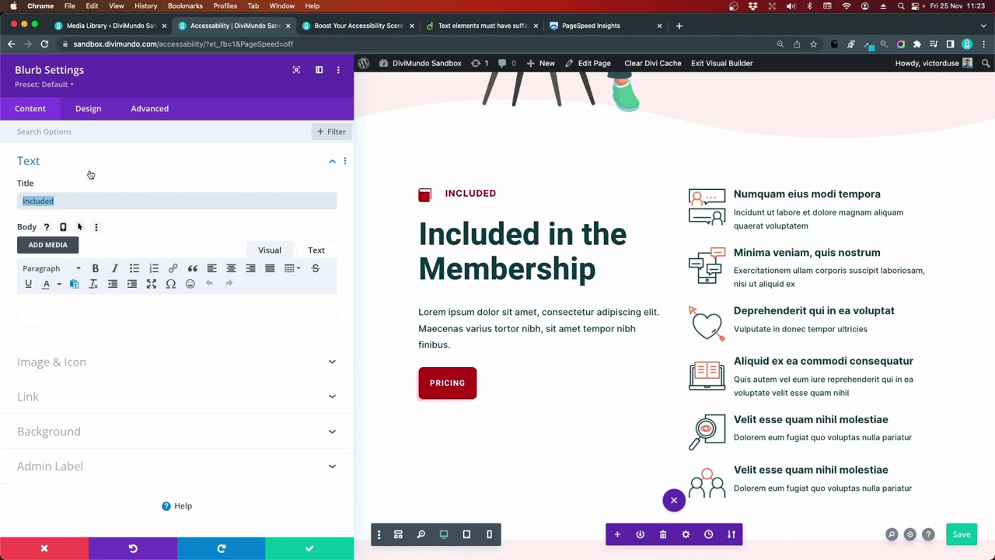
{"action": "left_click", "coordinate": [155, 200]}
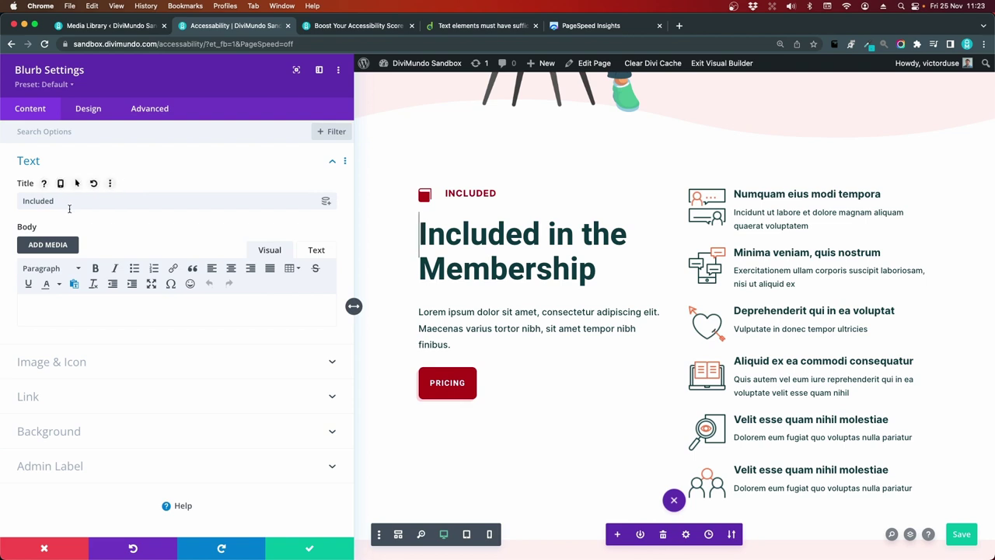
{"action": "left_click", "coordinate": [85, 109]}
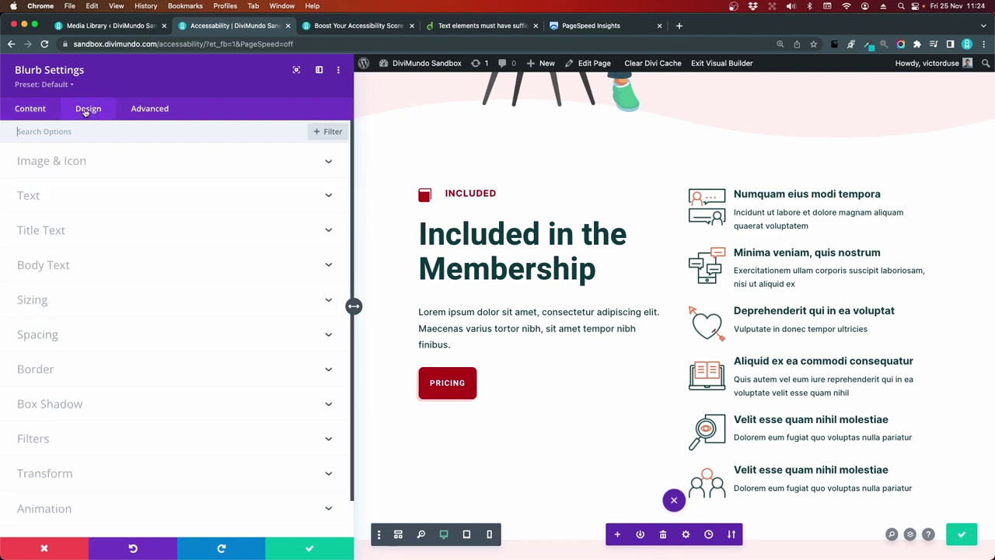
{"action": "left_click", "coordinate": [42, 230]}
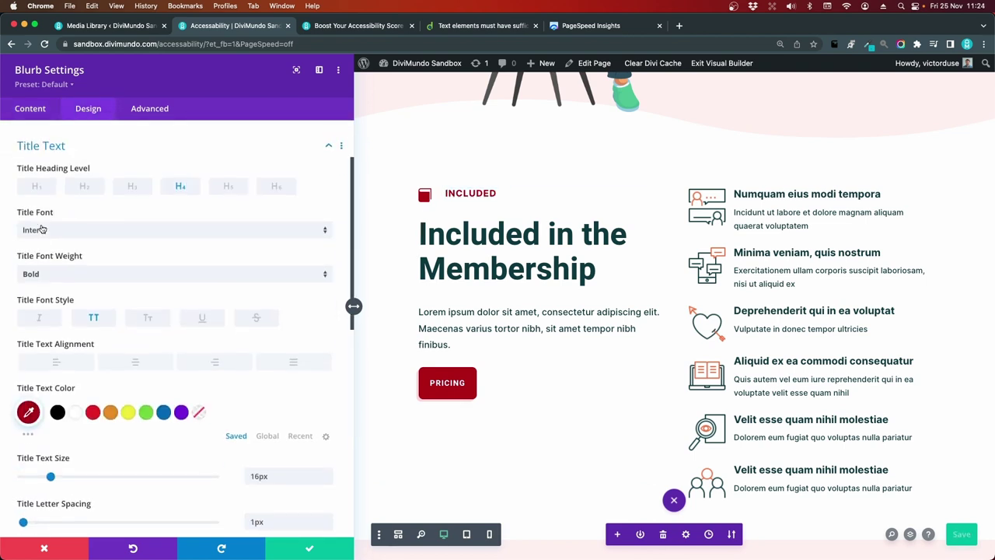
{"action": "left_click", "coordinate": [179, 178]}
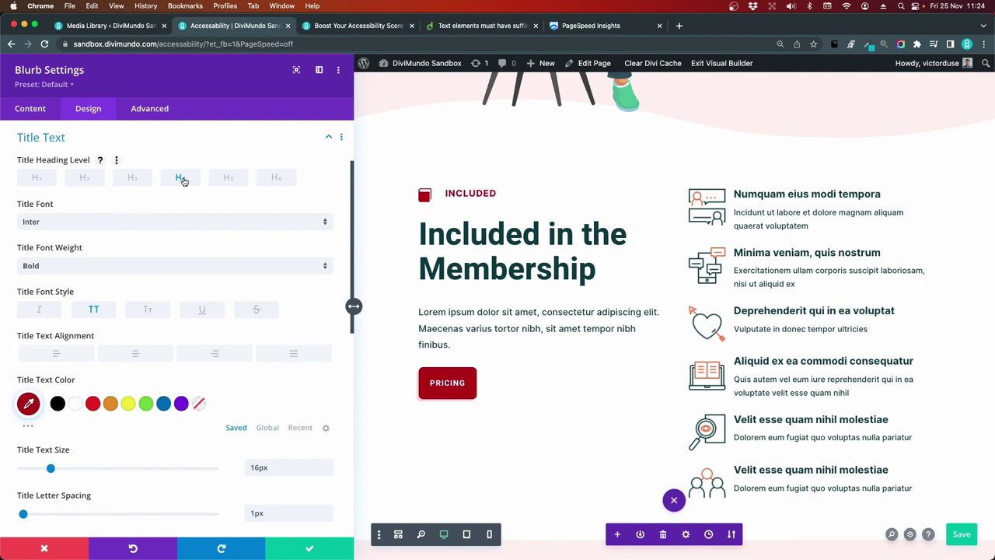
{"action": "left_click", "coordinate": [87, 179]}
{"action": "key", "text": "super+s"}
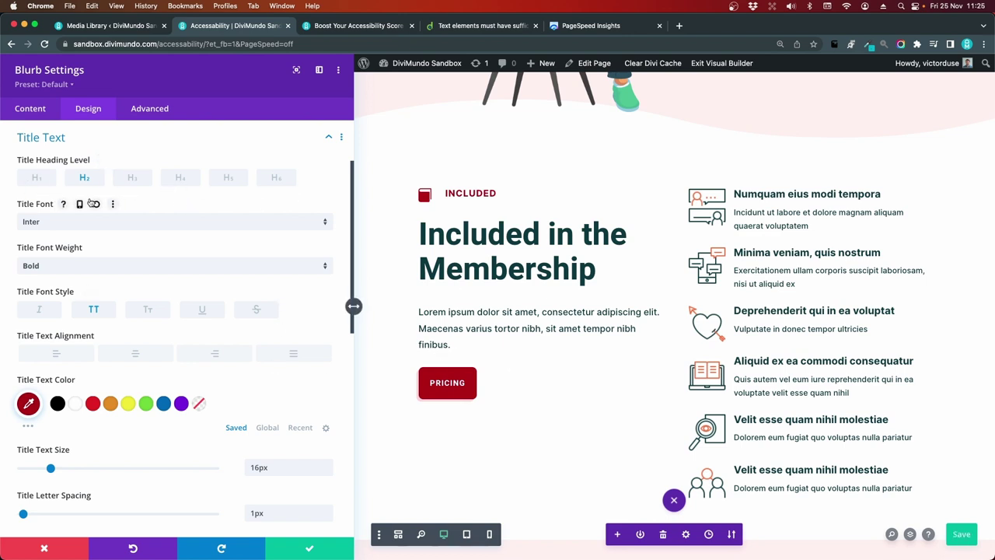
{"action": "key", "text": "Escape"}
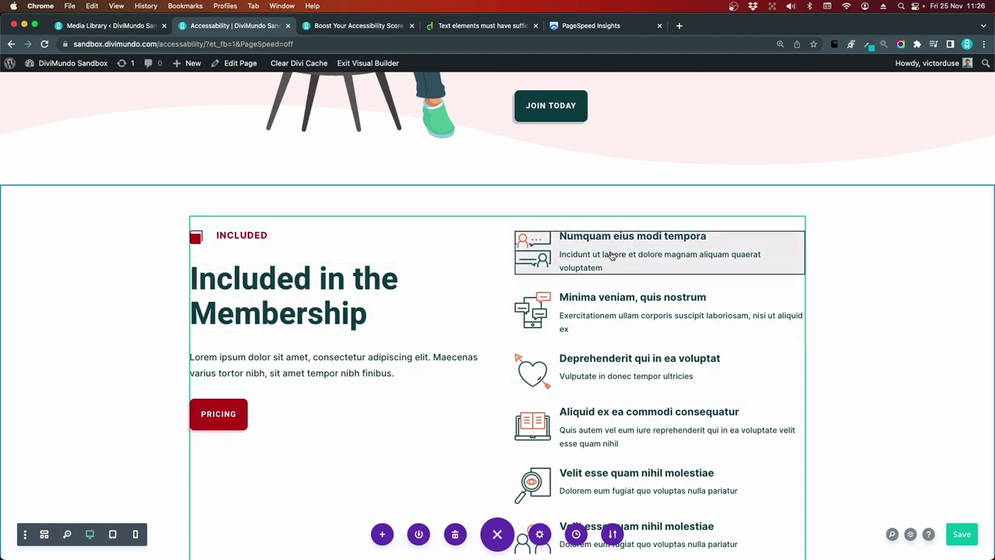
Set the Numquam eius modi tempora blurb title to H3 and reduce its text size from 22px to 19px.
{"action": "left_click", "coordinate": [632, 238]}
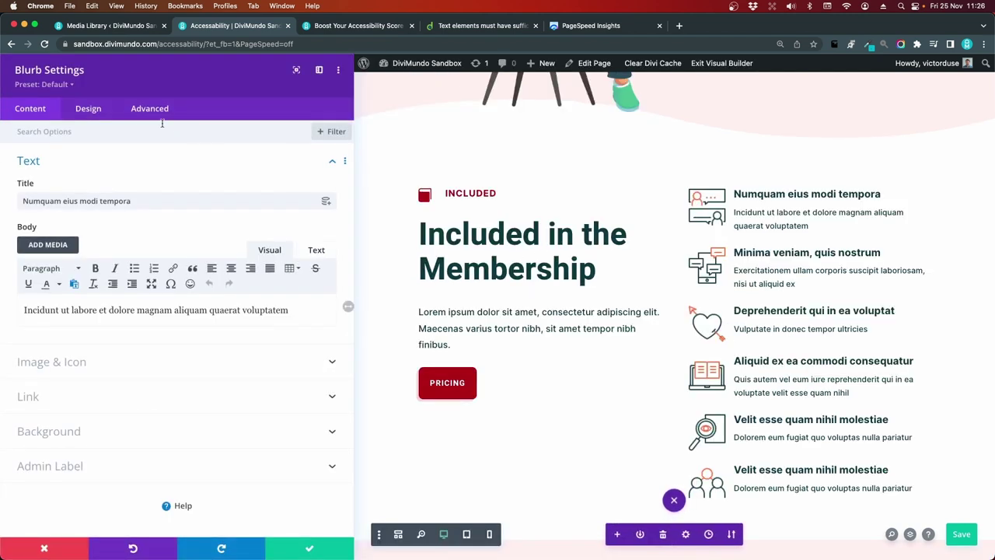
{"action": "left_click", "coordinate": [89, 109]}
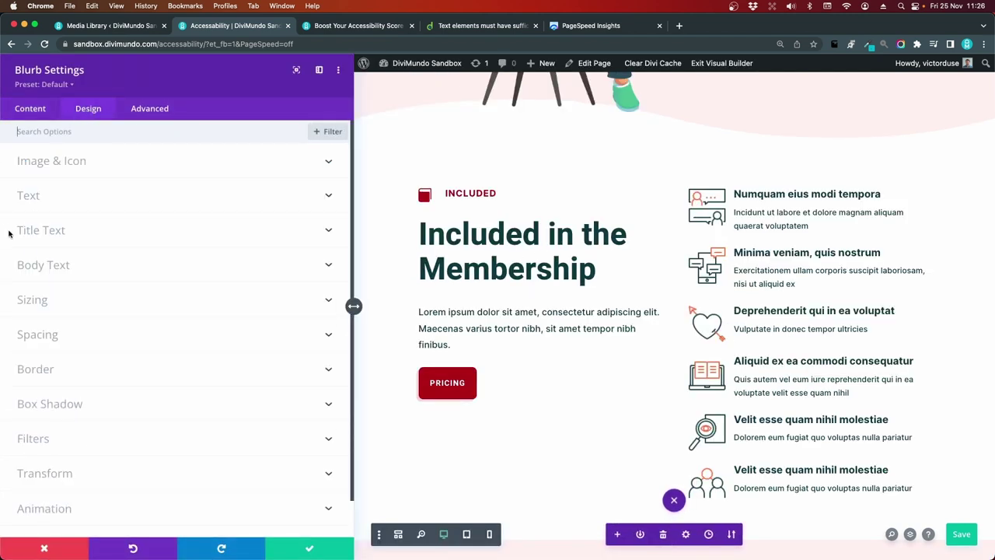
{"action": "left_click", "coordinate": [43, 230]}
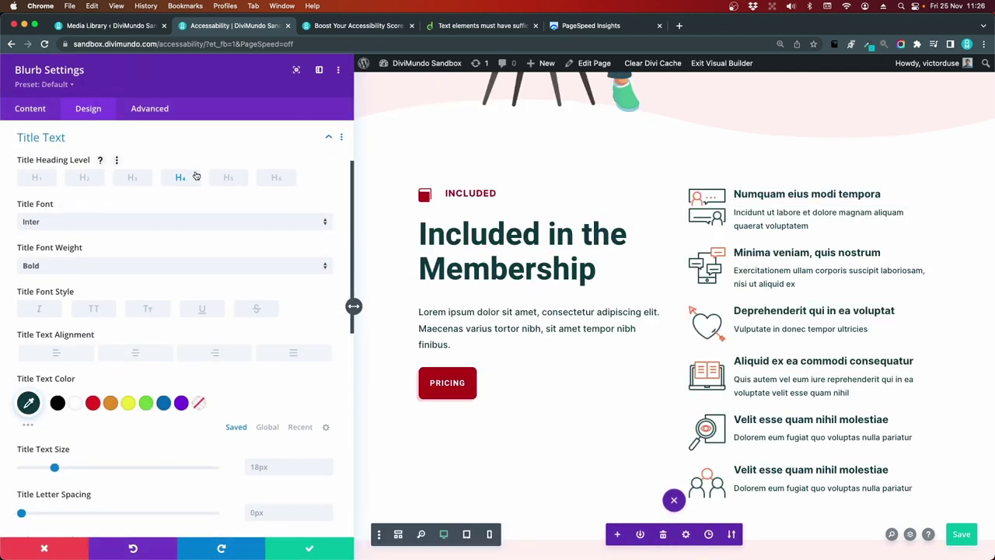
{"action": "left_click", "coordinate": [133, 179]}
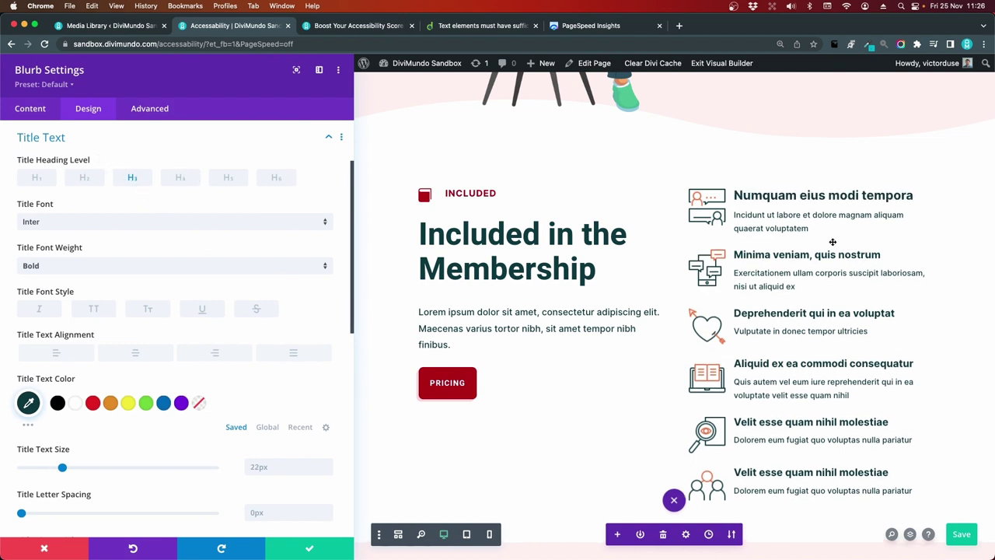
{"action": "left_click", "coordinate": [787, 196]}
{"action": "scroll", "coordinate": [225, 340], "scroll_direction": "down", "scroll_amount": 1}
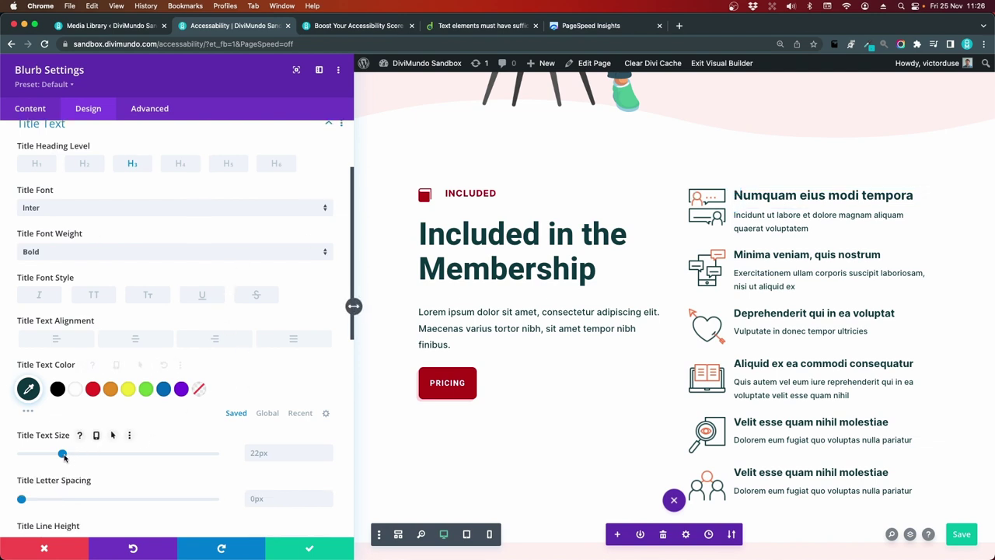
{"action": "left_click_drag", "start_coordinate": [62, 456], "coordinate": [57, 456]}
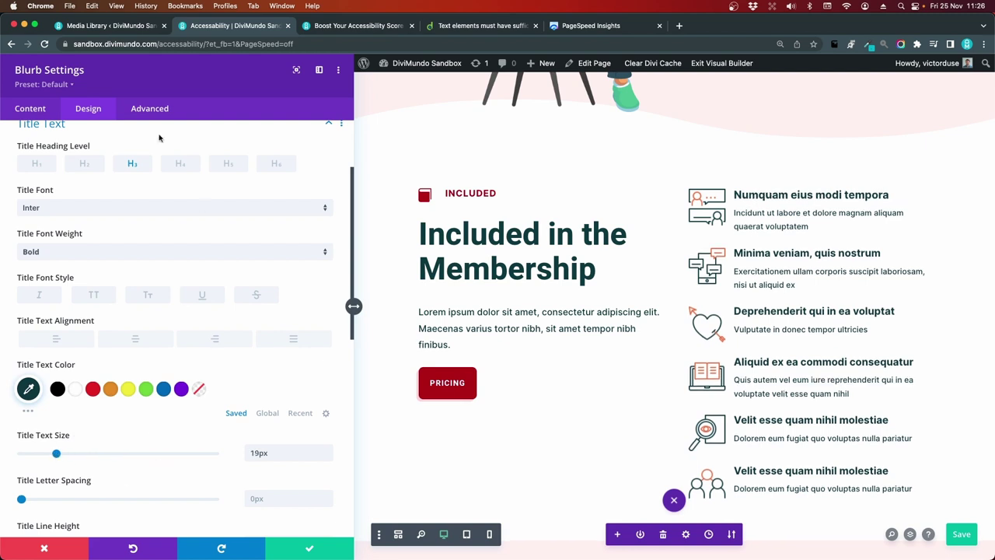
{"action": "right_click", "coordinate": [101, 74]}
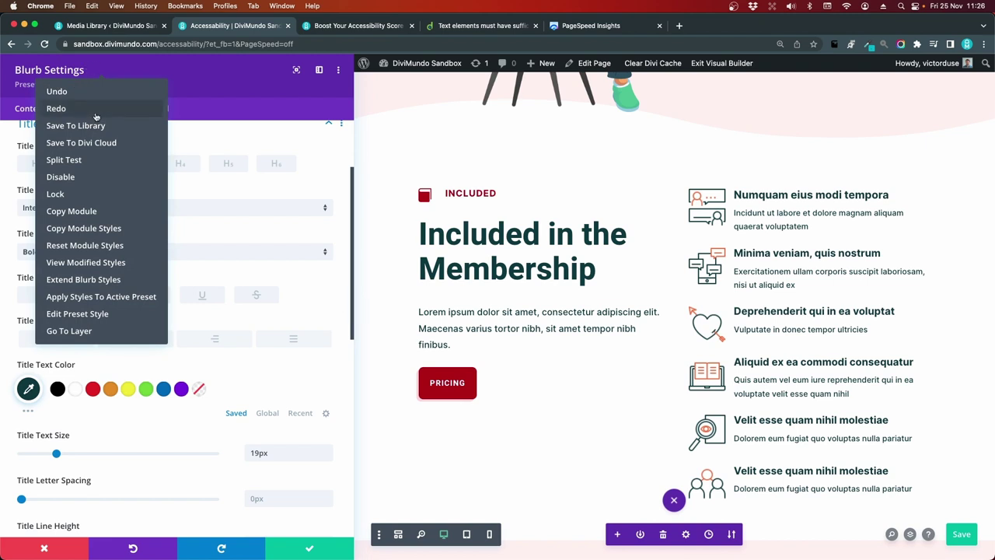
Extend this blurb's H3 19px title styles to every blurb in This Column.
{"action": "left_click", "coordinate": [94, 284]}
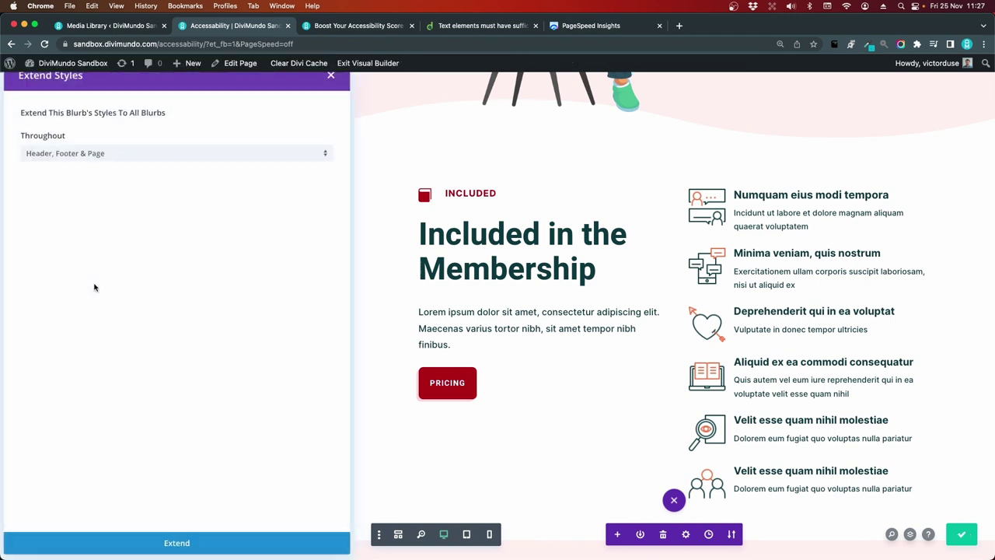
{"action": "left_click", "coordinate": [79, 151]}
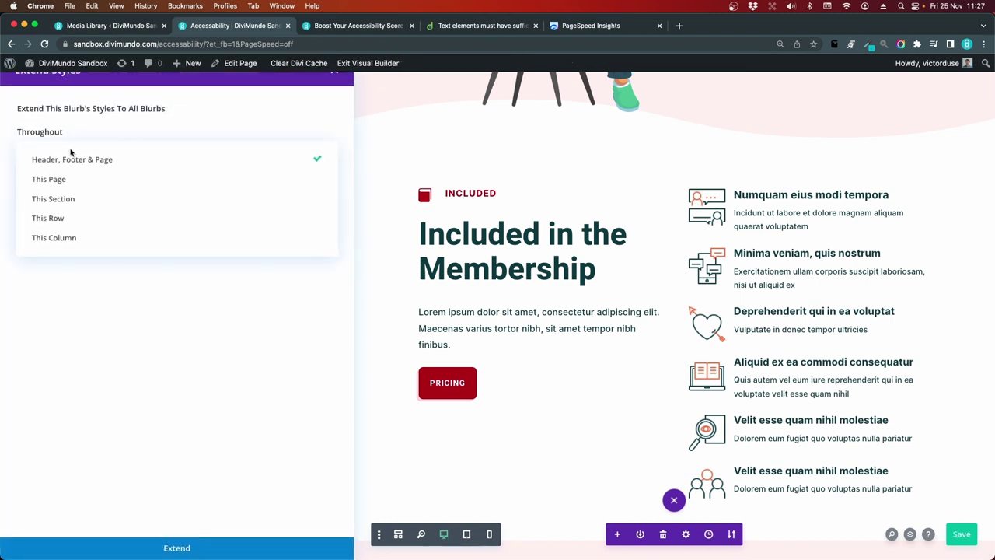
{"action": "left_click", "coordinate": [72, 237]}
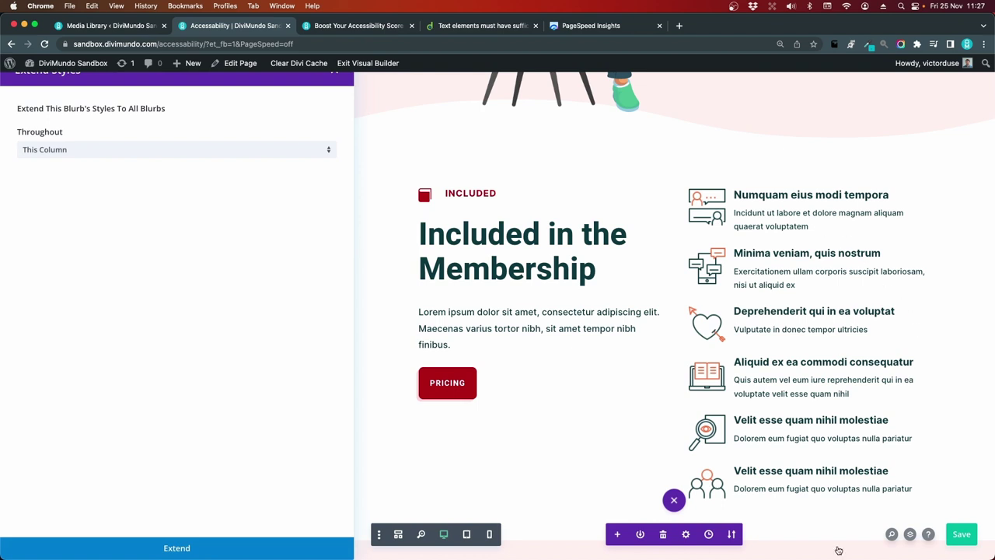
{"action": "left_click", "coordinate": [216, 548]}
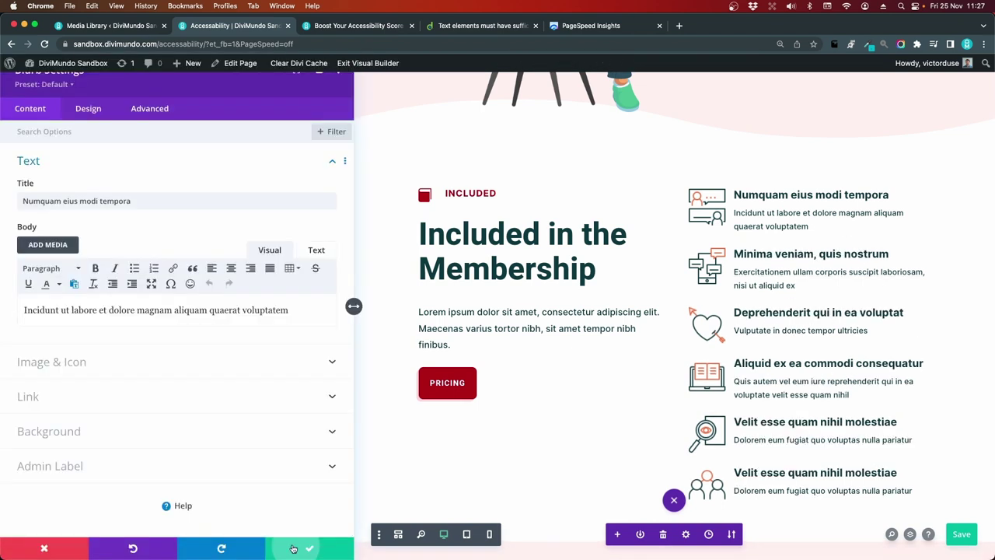
{"action": "scroll", "coordinate": [378, 414], "scroll_direction": "down", "scroll_amount": 10}
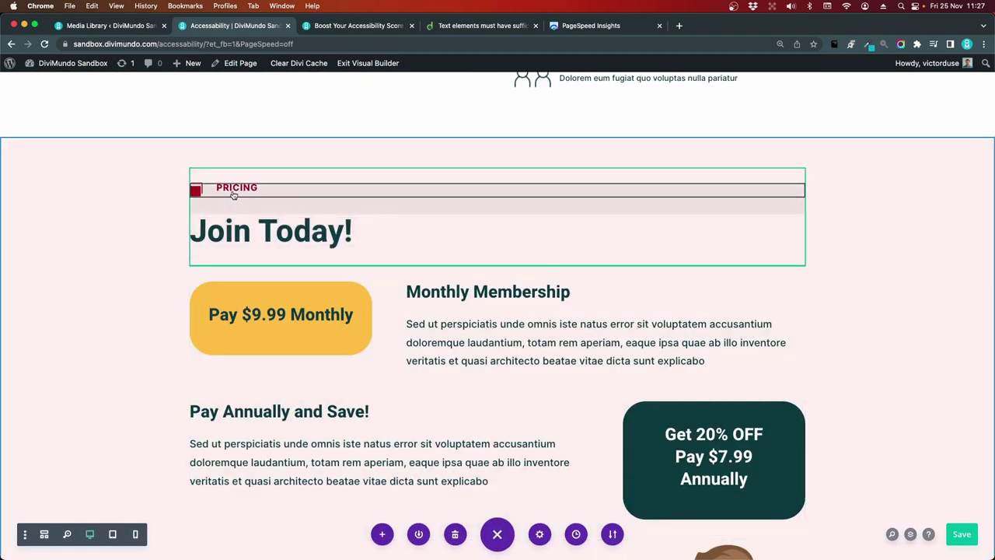
Set the PRICING blurb's Title Heading Level to H2 and confirm with the green check.
{"action": "mouse_move", "coordinate": [234, 195]}
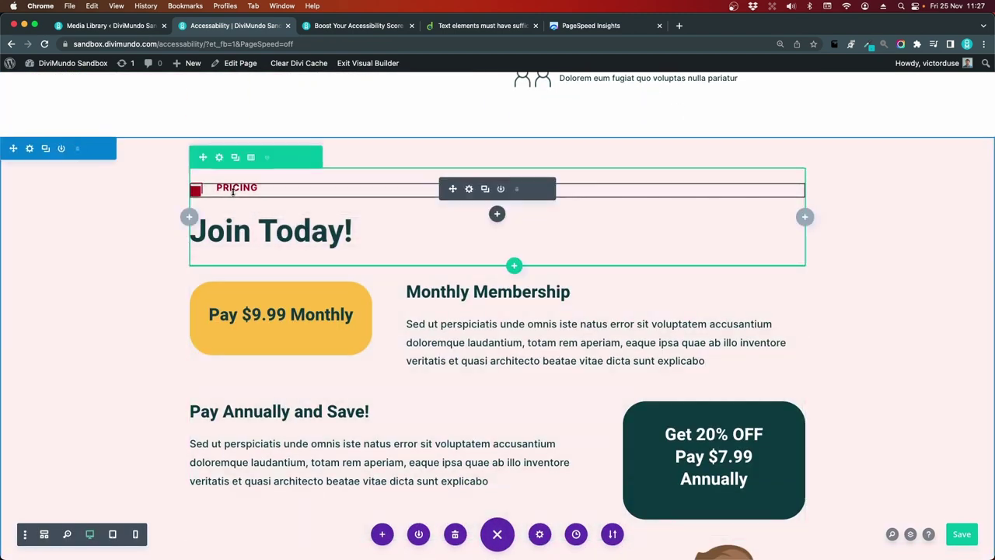
{"action": "left_click", "coordinate": [468, 190]}
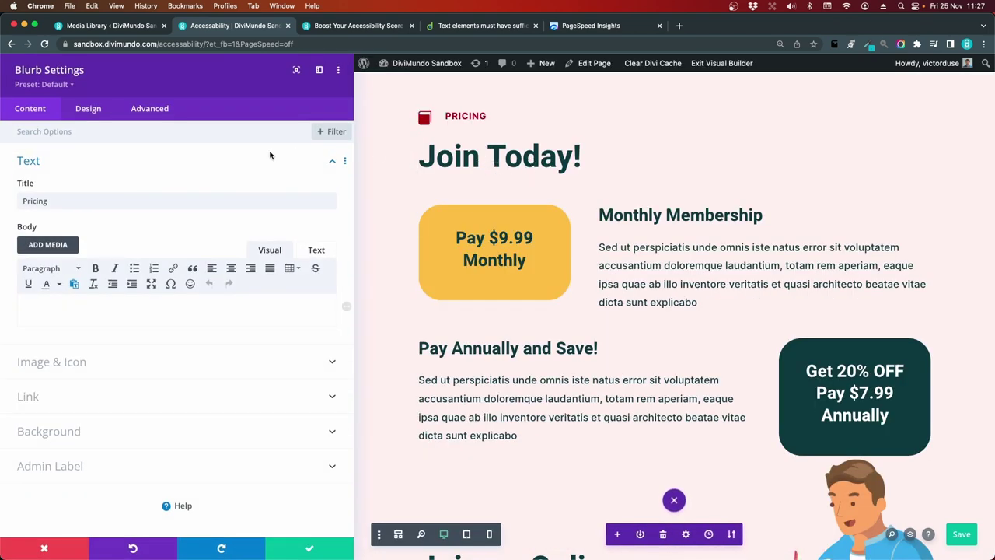
{"action": "scroll", "coordinate": [488, 235], "scroll_direction": "up", "scroll_amount": 1}
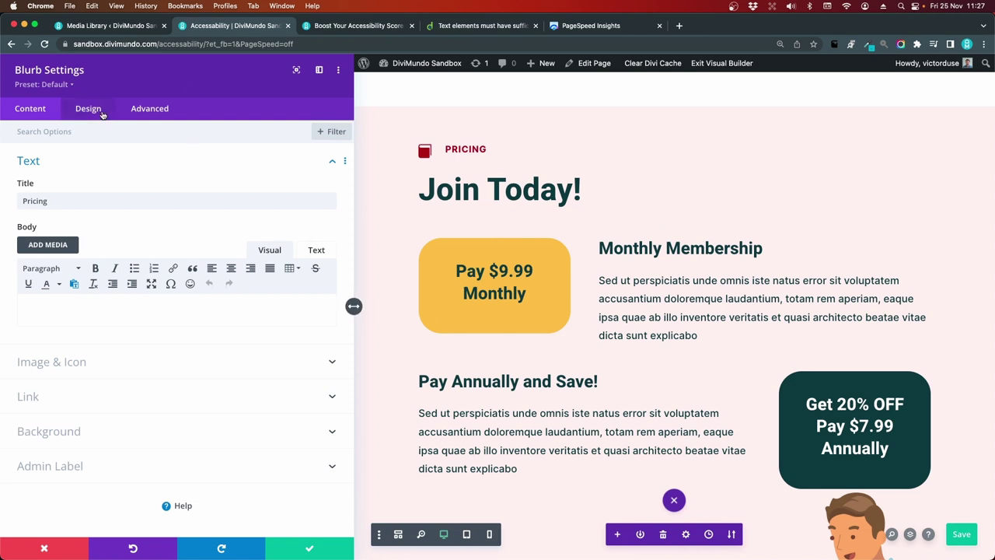
{"action": "left_click", "coordinate": [100, 114]}
{"action": "left_click", "coordinate": [40, 233]}
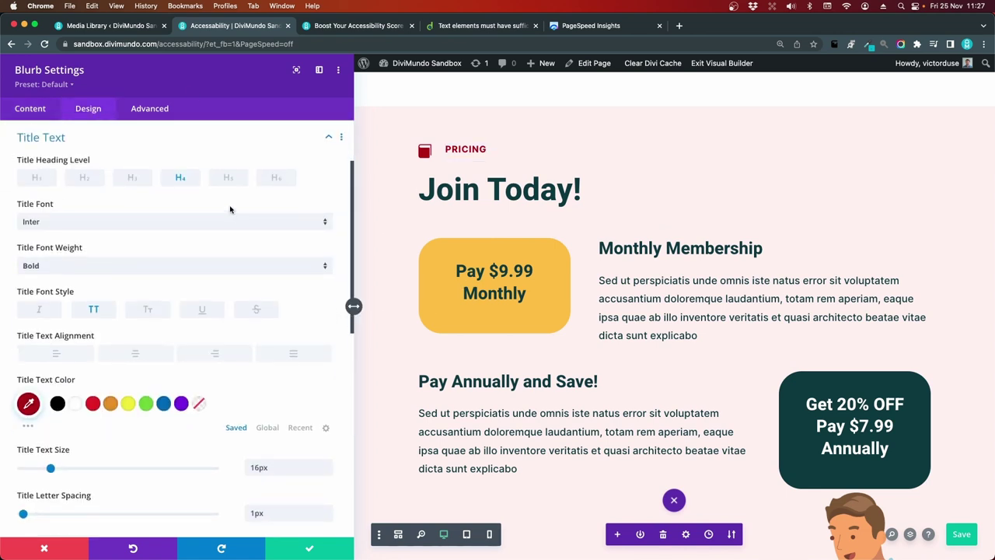
{"action": "left_click", "coordinate": [87, 180]}
{"action": "left_click", "coordinate": [300, 544]}
Reformat the footer word 'Reads' from Heading 4 to Heading 2 and expand the Heading Text design options.
{"action": "scroll", "coordinate": [244, 387], "scroll_direction": "down", "scroll_amount": 10}
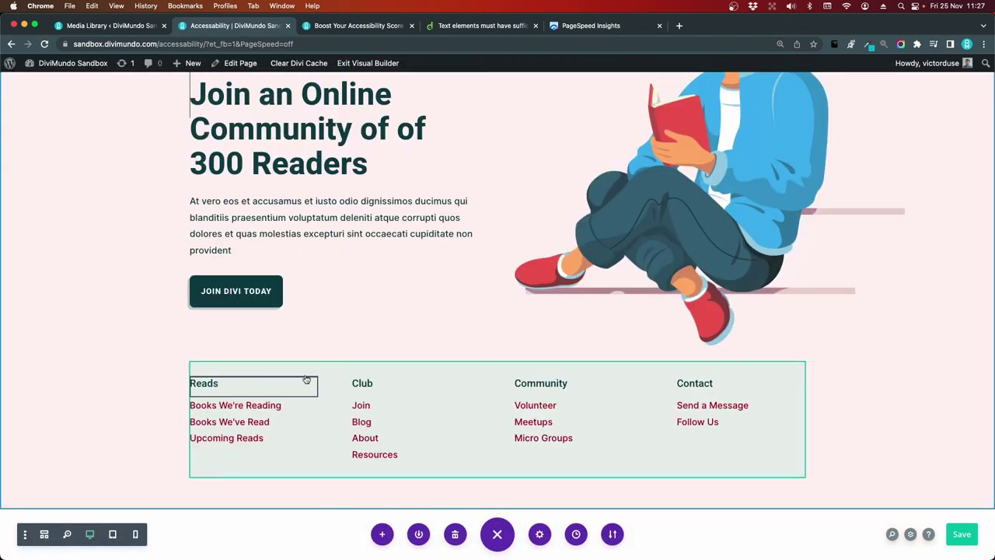
{"action": "mouse_move", "coordinate": [244, 388]}
{"action": "left_click", "coordinate": [226, 381]}
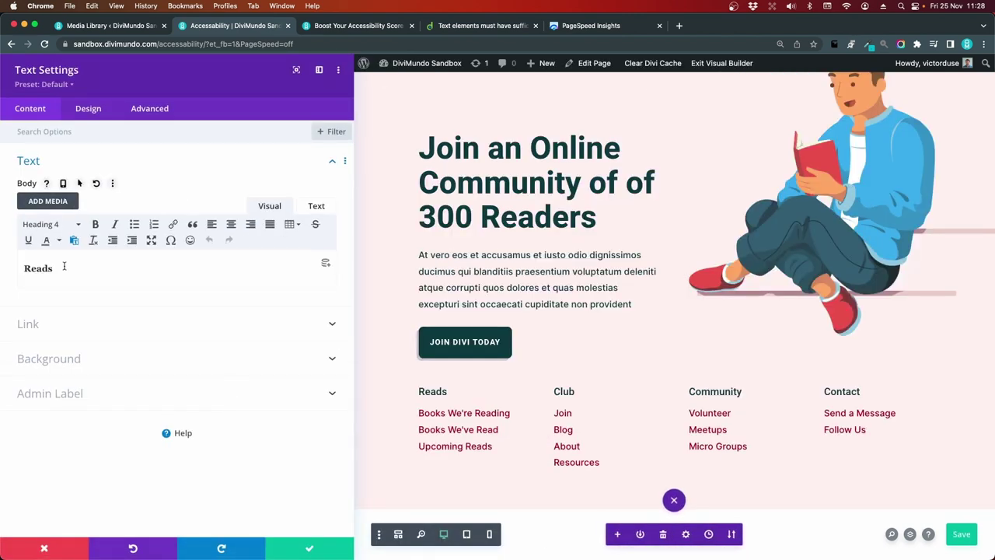
{"action": "left_click_drag", "start_coordinate": [59, 268], "coordinate": [16, 268]}
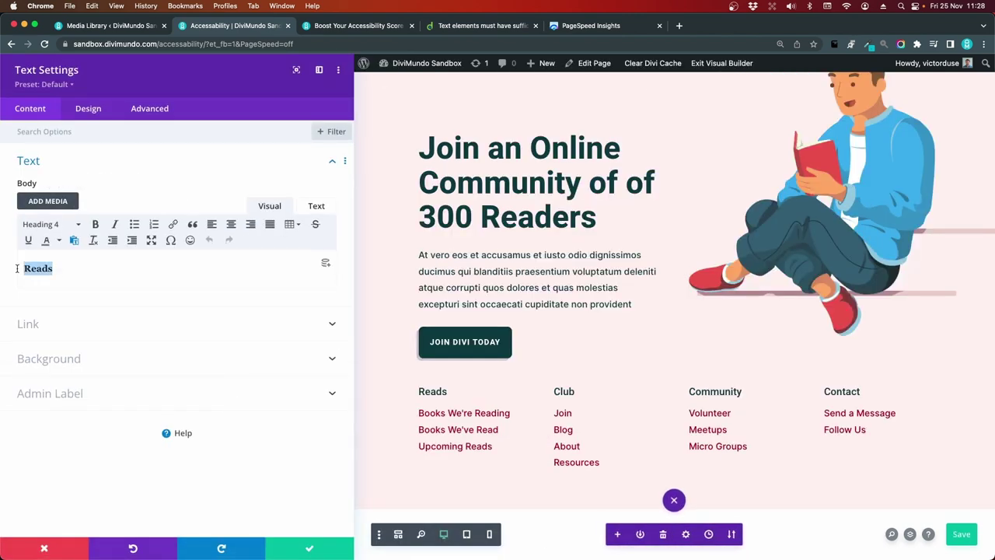
{"action": "left_click", "coordinate": [60, 226]}
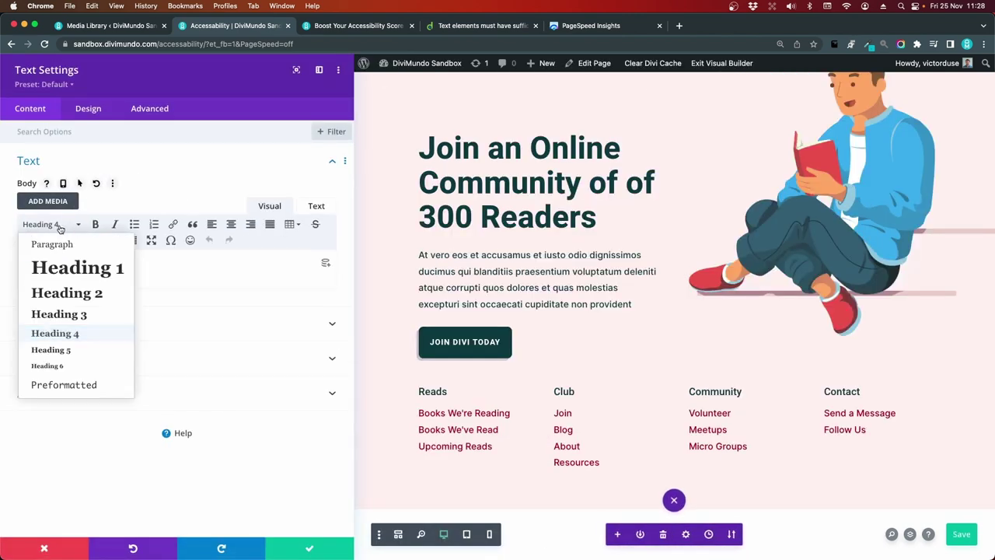
{"action": "left_click", "coordinate": [86, 300]}
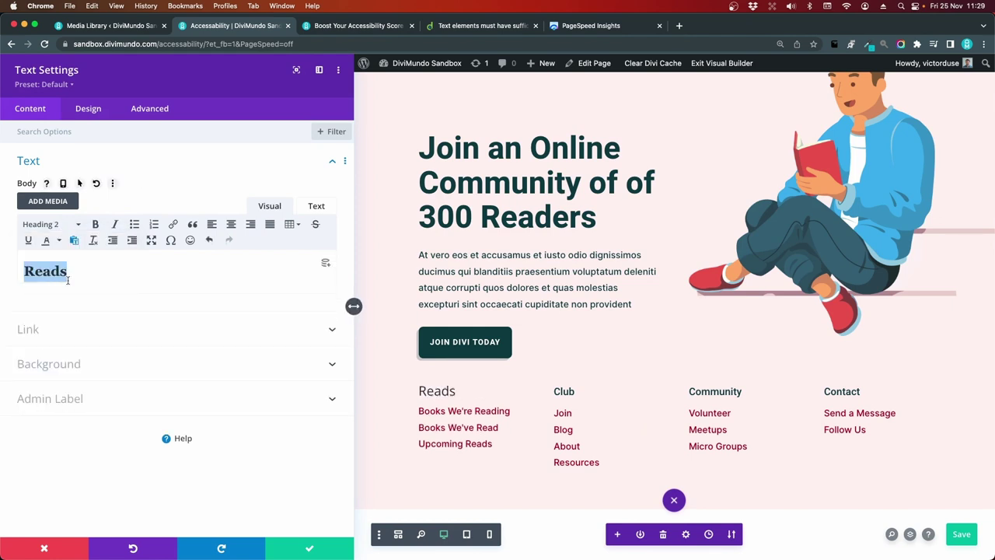
{"action": "left_click", "coordinate": [80, 113]}
{"action": "left_click", "coordinate": [82, 204]}
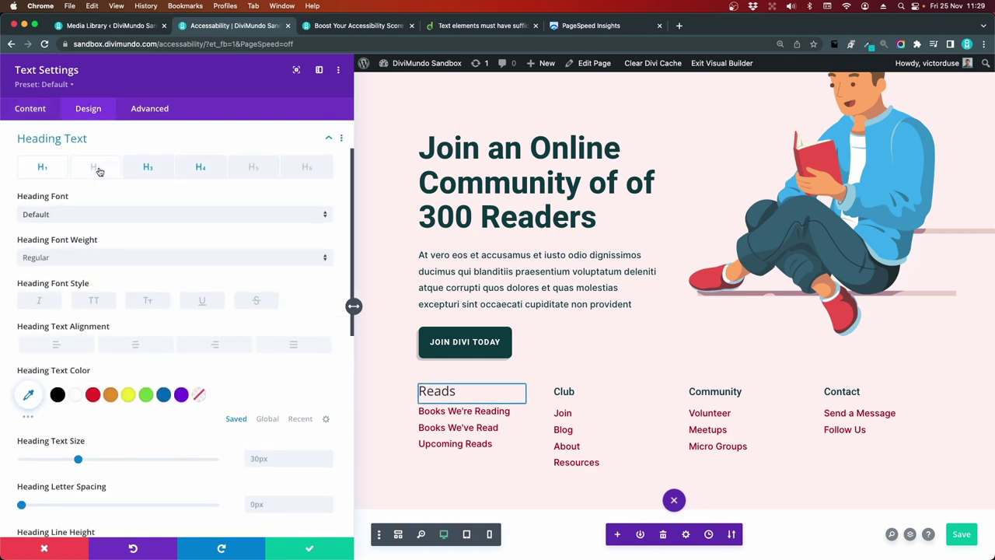
Style the Reads Heading 2 text in Heebo at 18px, then copy the module's styles.
{"action": "left_click", "coordinate": [95, 167]}
{"action": "left_click", "coordinate": [201, 167]}
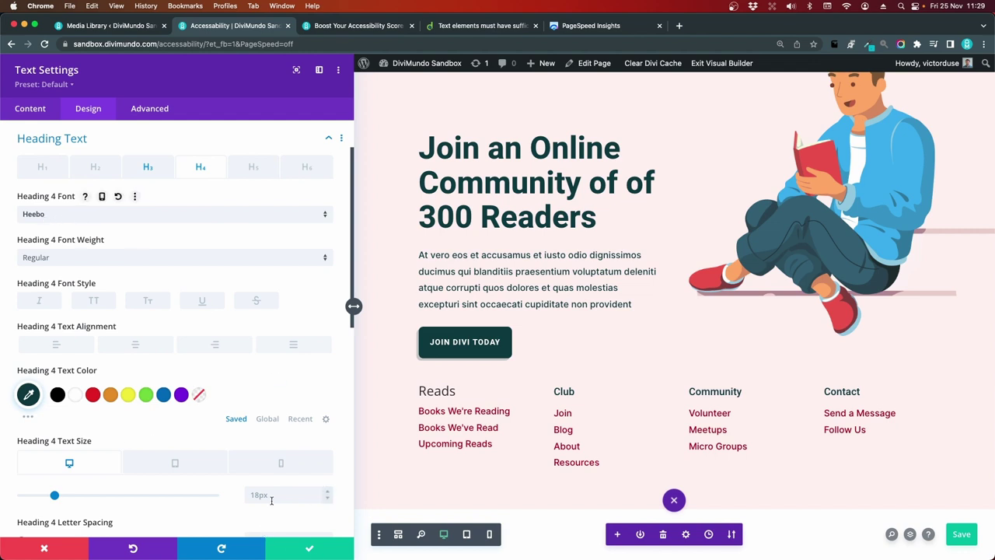
{"action": "left_click", "coordinate": [111, 178]}
{"action": "left_click", "coordinate": [80, 214]}
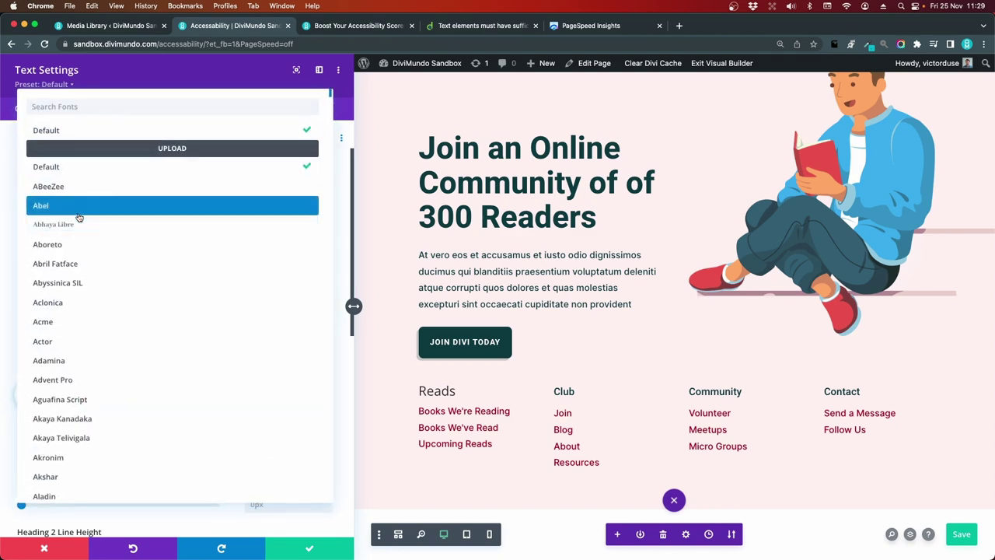
{"action": "type", "text": "heebo"}
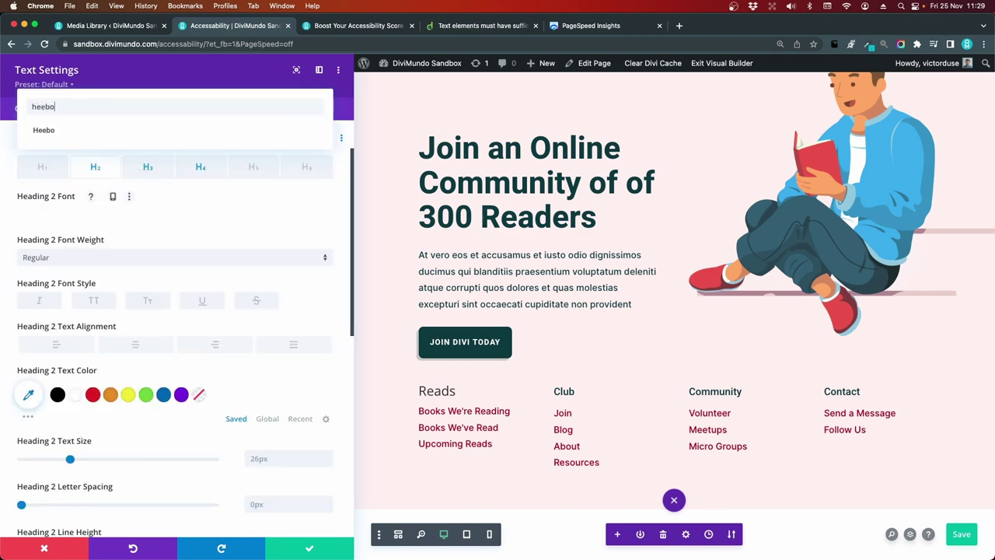
{"action": "left_click", "coordinate": [75, 130]}
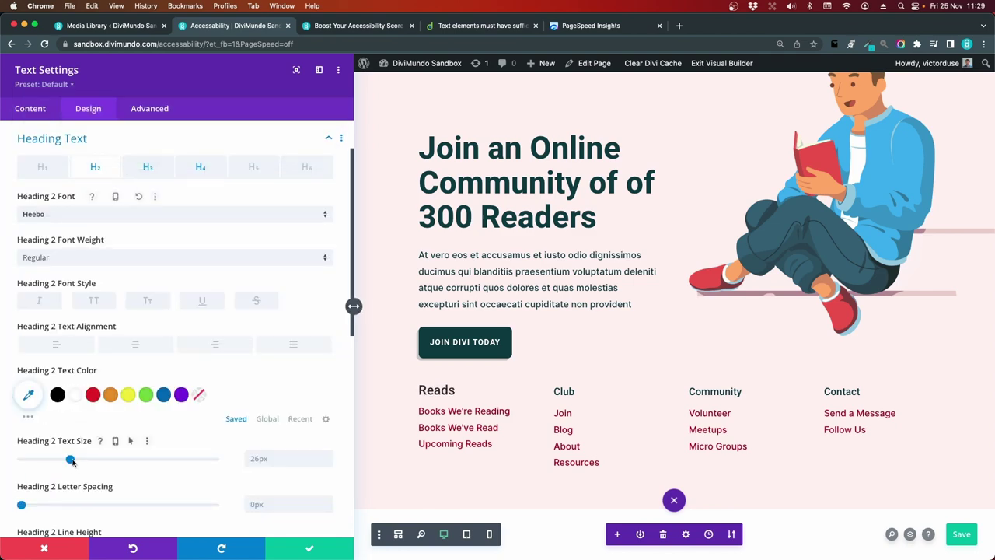
{"action": "left_click_drag", "start_coordinate": [71, 460], "coordinate": [55, 460]}
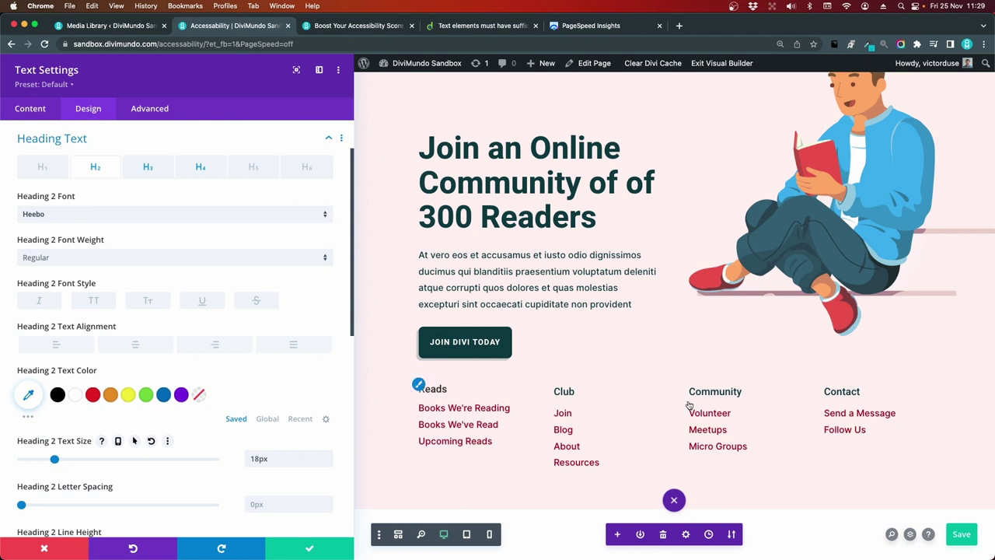
{"action": "right_click", "coordinate": [110, 59]}
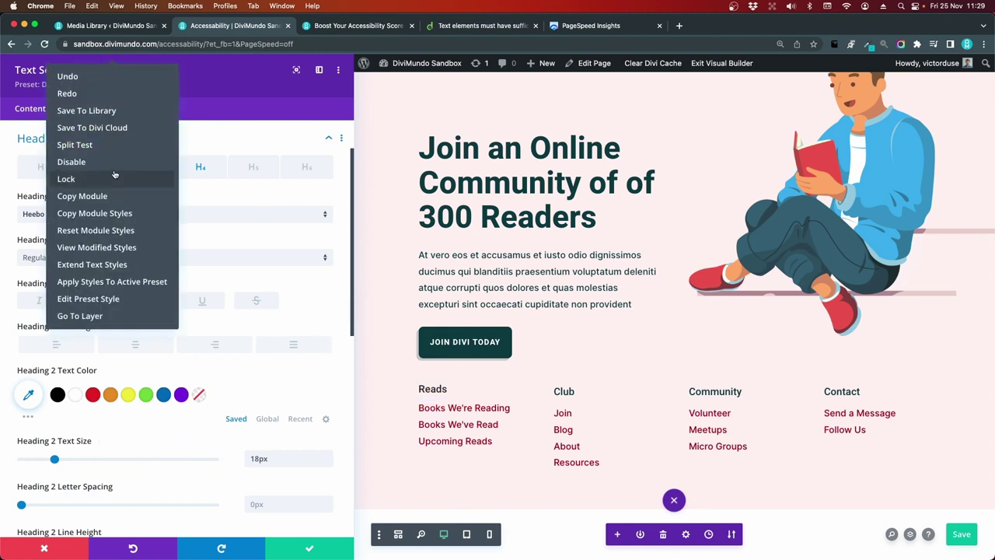
{"action": "left_click", "coordinate": [115, 217]}
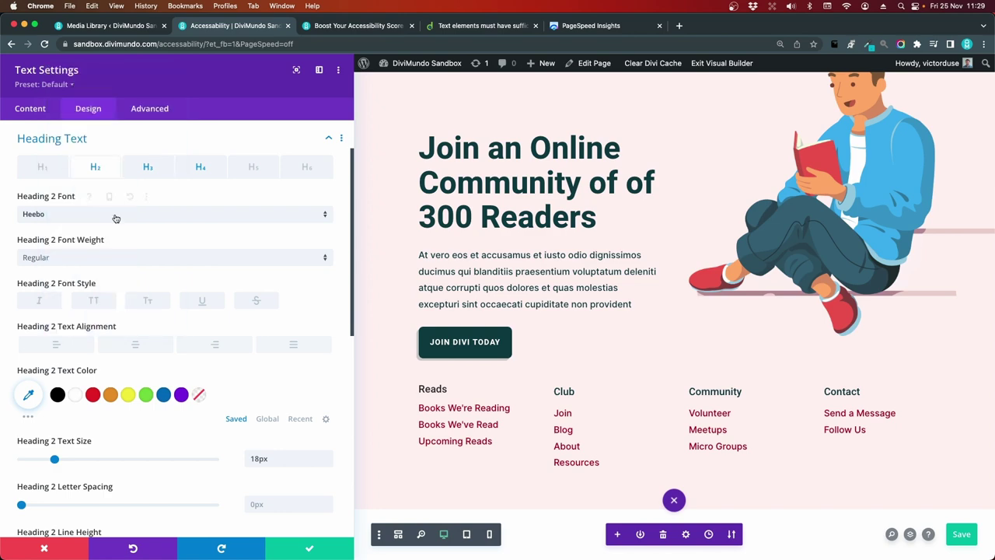
Paste the Reads module's styles onto the Club, Community and Contact footer modules.
{"action": "left_click", "coordinate": [323, 553]}
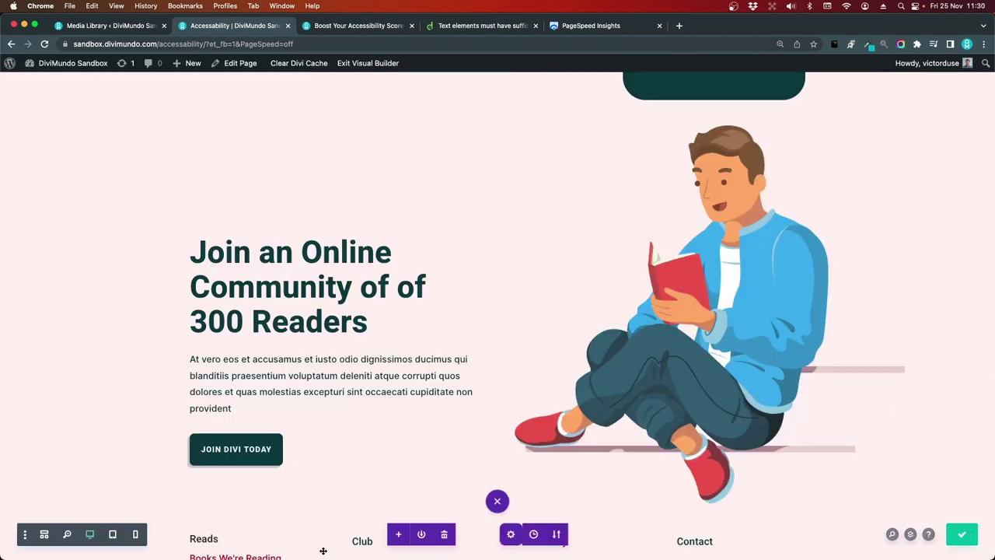
{"action": "scroll", "coordinate": [431, 483], "scroll_direction": "down", "scroll_amount": 3}
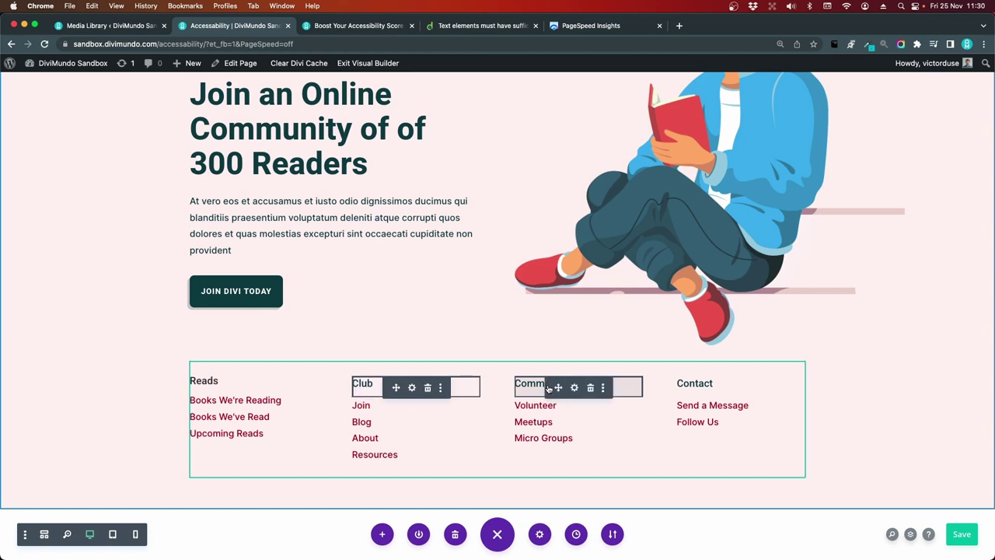
{"action": "right_click", "coordinate": [719, 384]}
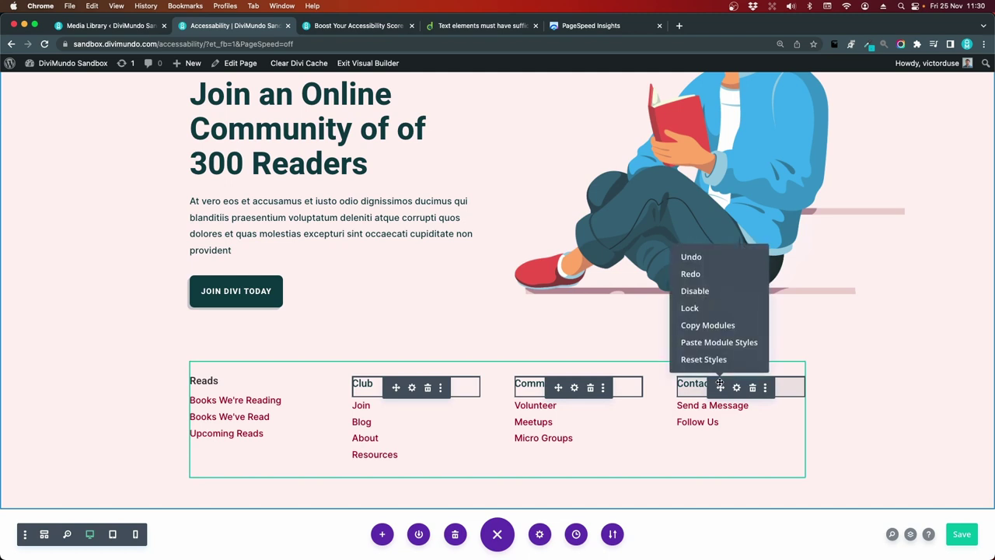
{"action": "left_click", "coordinate": [719, 342]}
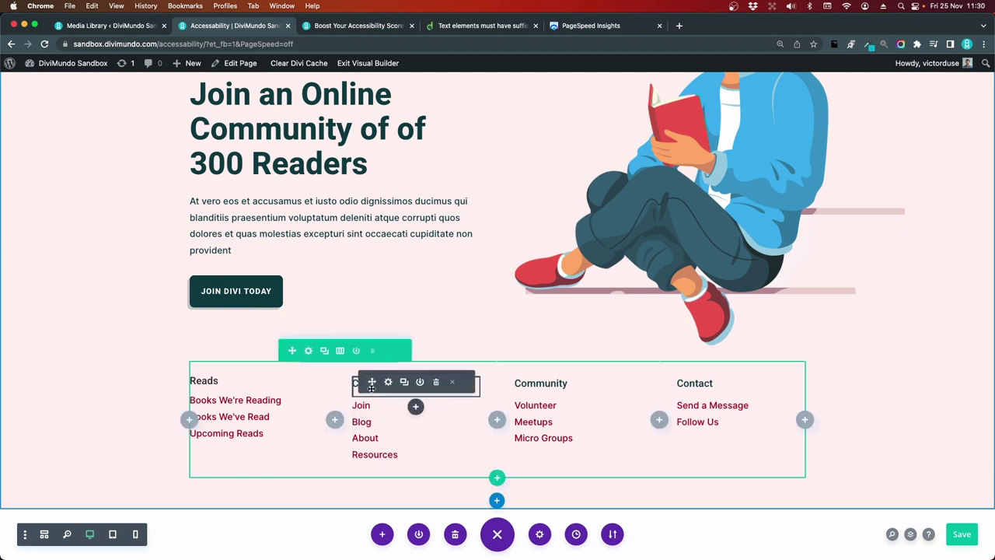
Format the Club footer title as Heading 2.
{"action": "left_click", "coordinate": [388, 387]}
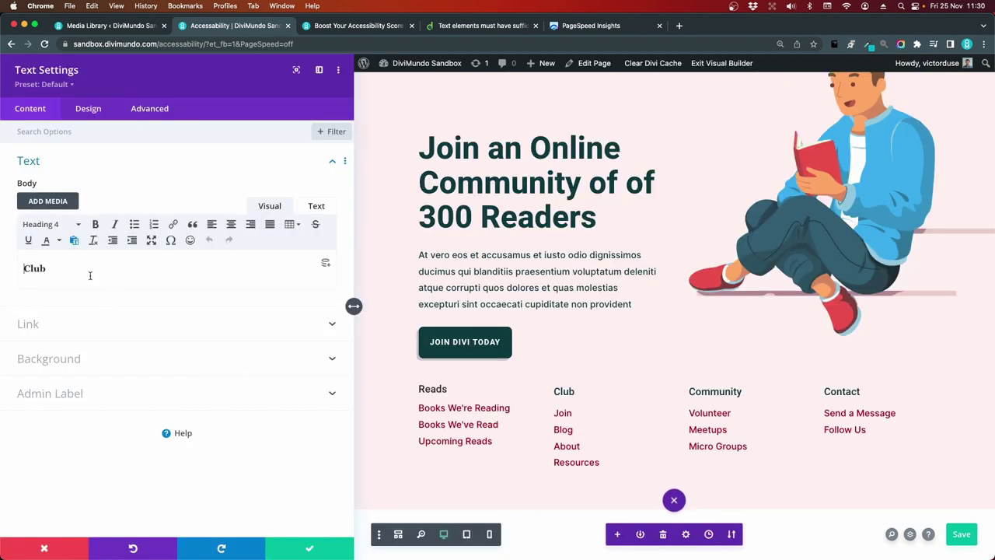
{"action": "double_click", "coordinate": [23, 268]}
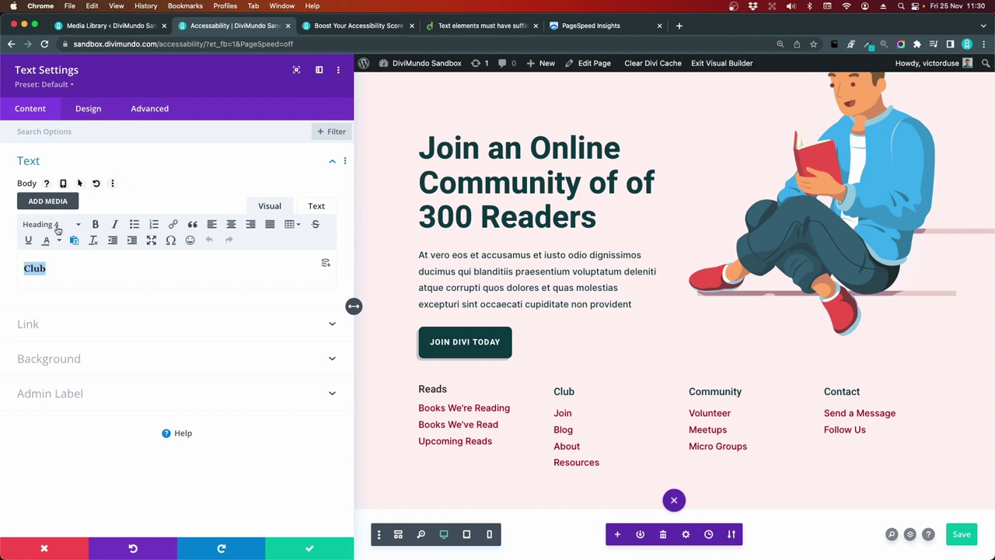
{"action": "left_click", "coordinate": [57, 227]}
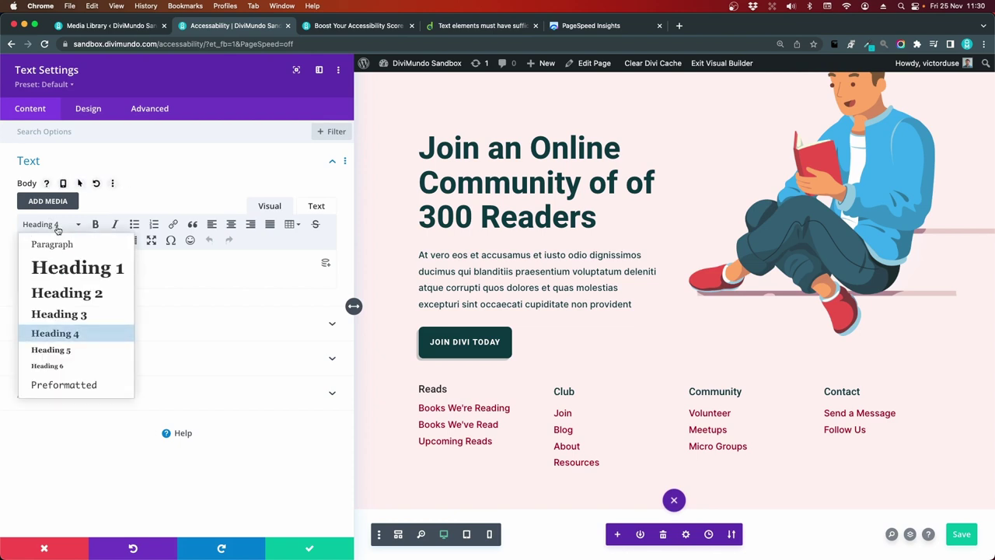
{"action": "left_click", "coordinate": [100, 294]}
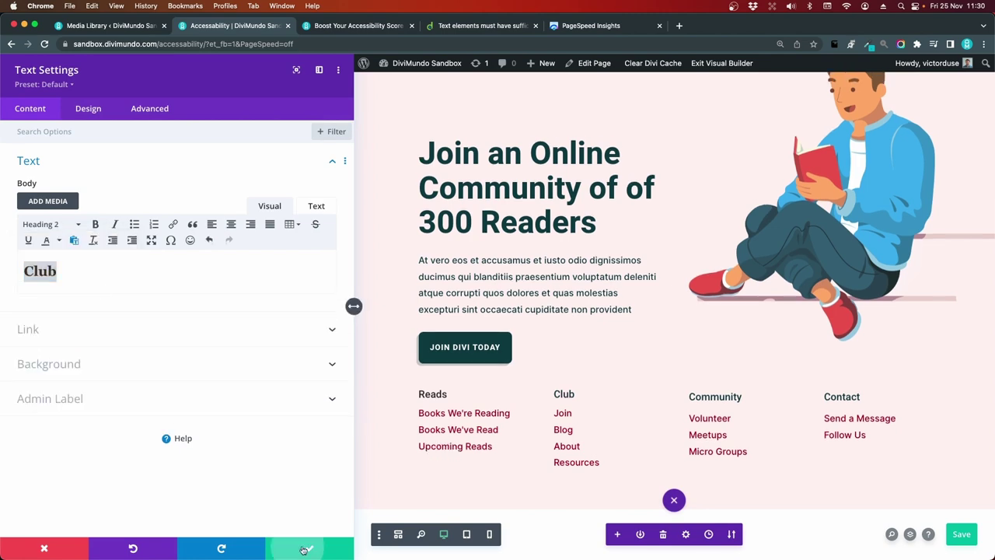
{"action": "key", "text": "Escape"}
Format the Community and Contact footer titles as Heading 2 and save the page.
{"action": "scroll", "coordinate": [712, 405], "scroll_direction": "down", "scroll_amount": 3}
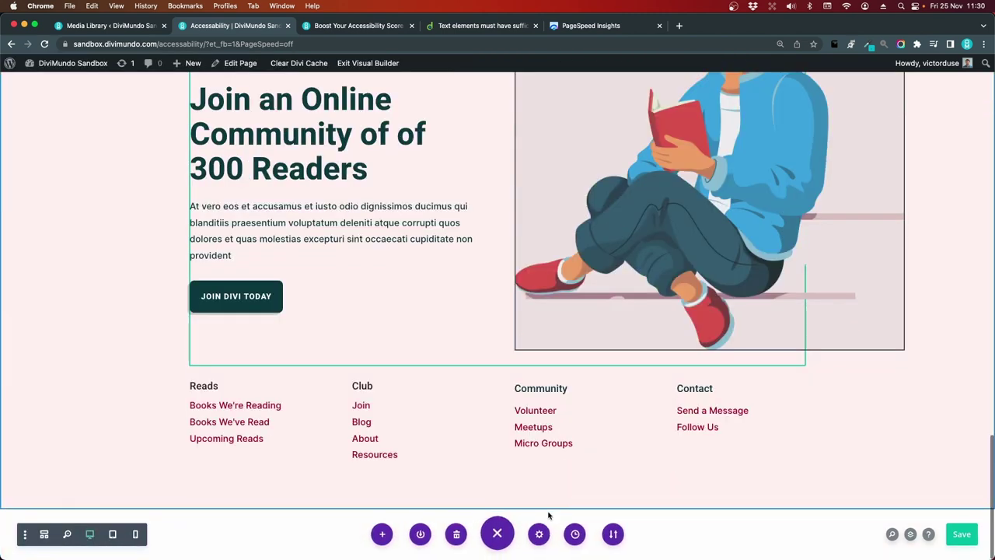
{"action": "left_click", "coordinate": [555, 395]}
{"action": "left_click", "coordinate": [51, 224]}
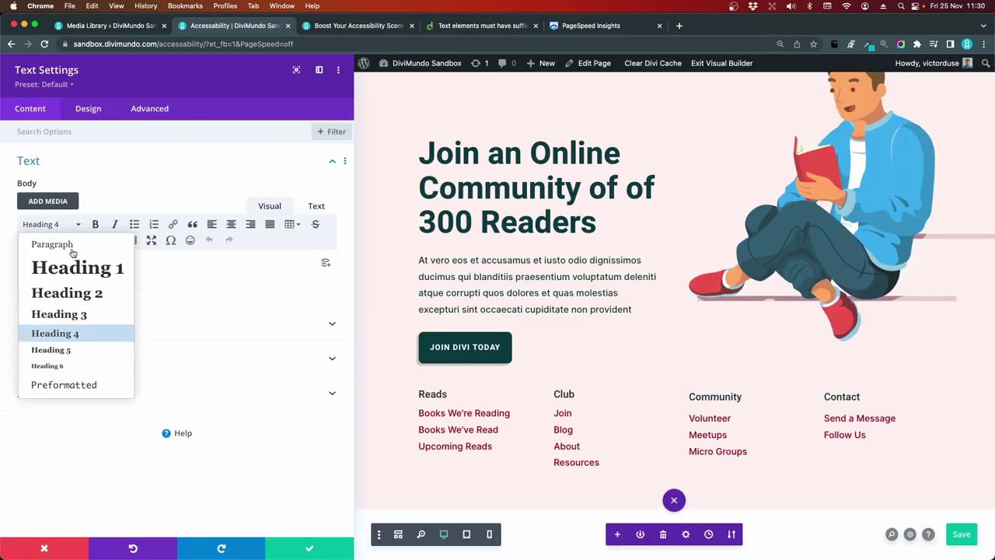
{"action": "left_click", "coordinate": [81, 298]}
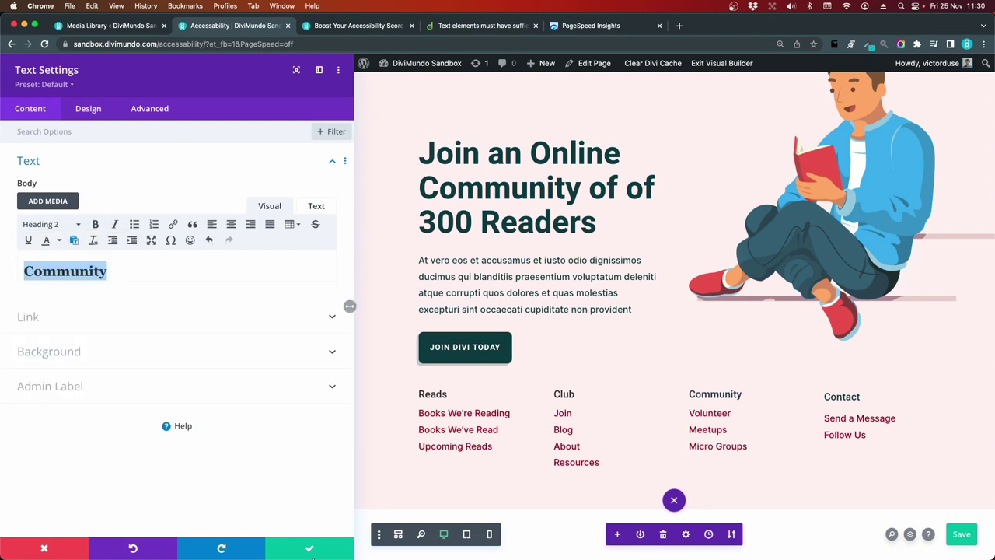
{"action": "left_click", "coordinate": [853, 407]}
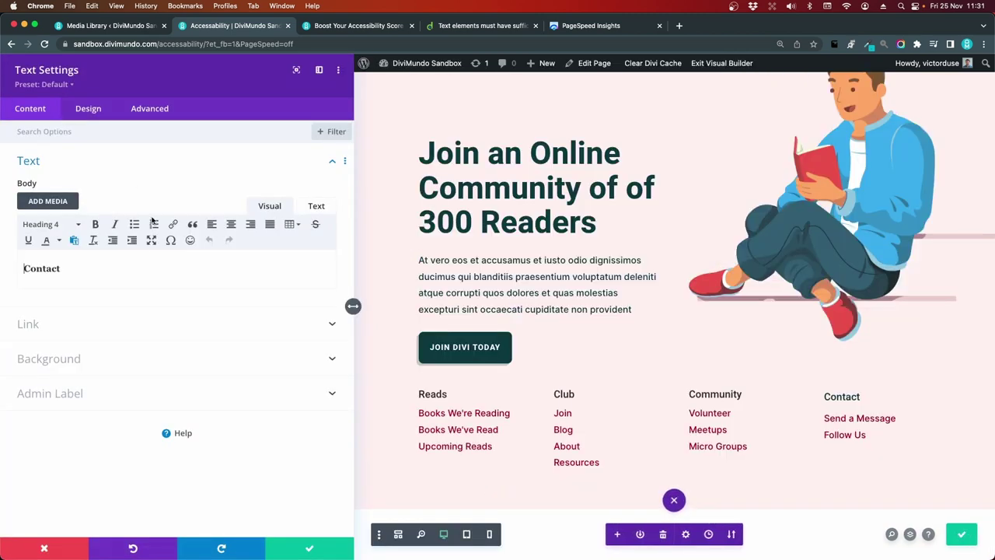
{"action": "left_click", "coordinate": [51, 224]}
{"action": "left_click", "coordinate": [81, 295]}
{"action": "left_click", "coordinate": [294, 550]}
{"action": "left_click", "coordinate": [967, 541]}
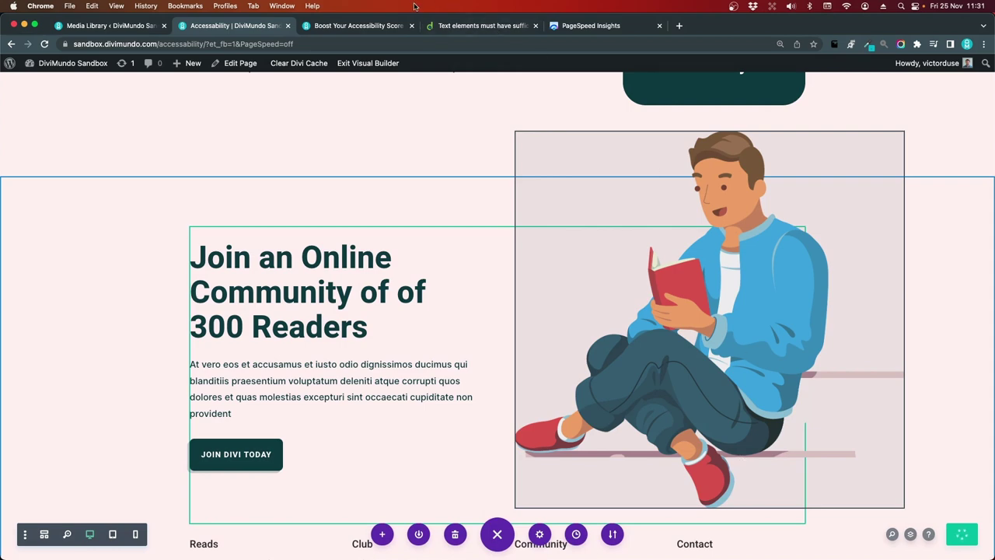
Re-run the PageSpeed Insights analysis of the accessibility page to get mobile Accessibility 100.
{"action": "left_click", "coordinate": [627, 28]}
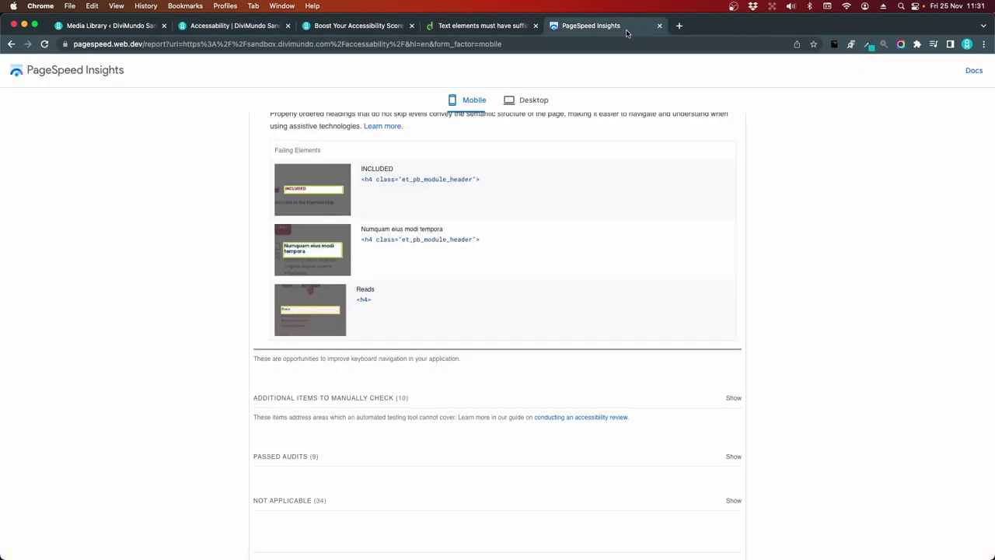
{"action": "scroll", "coordinate": [446, 275], "scroll_direction": "up", "scroll_amount": 15}
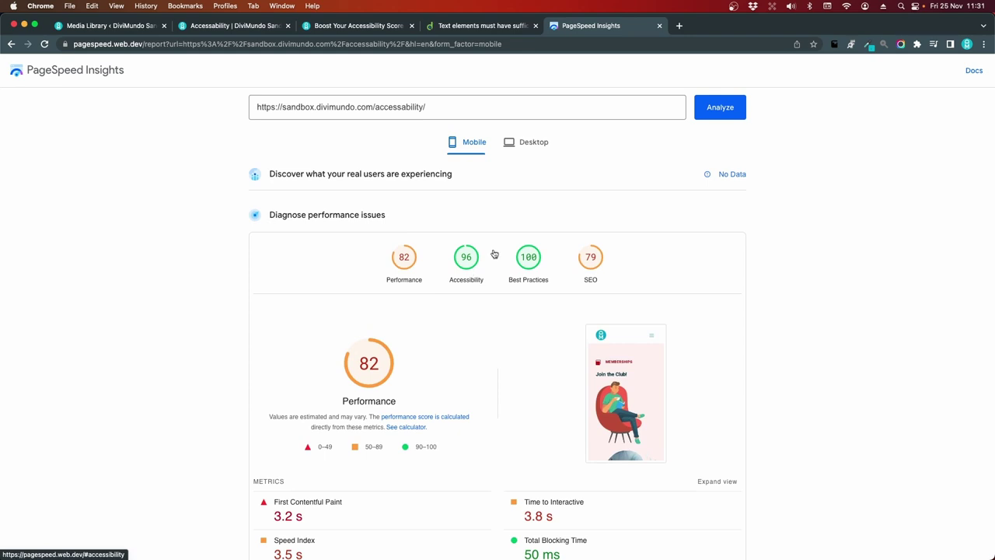
{"action": "left_click", "coordinate": [713, 103]}
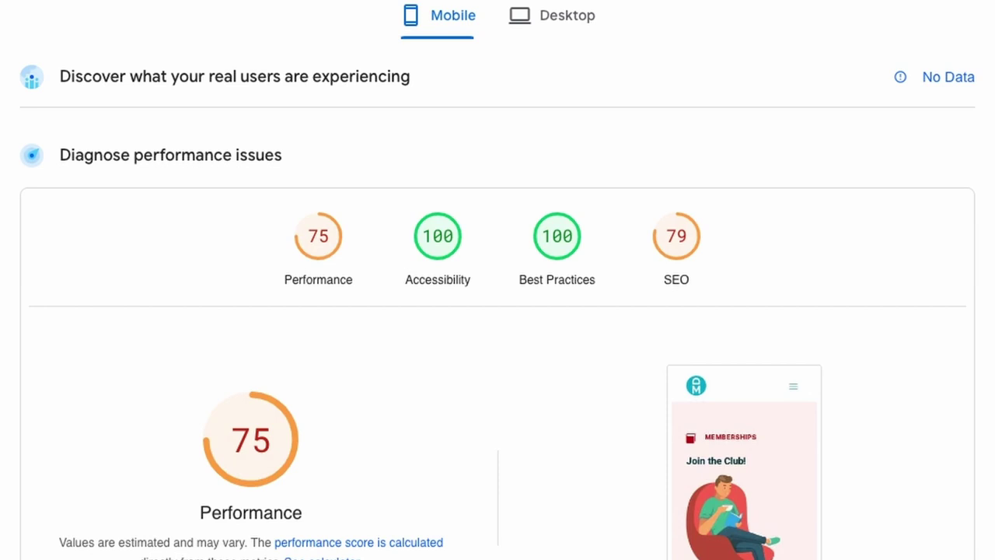
Show the desktop results: Performance 98, Accessibility 100, Best Practices 100, SEO 75.
{"action": "left_click", "coordinate": [564, 18]}
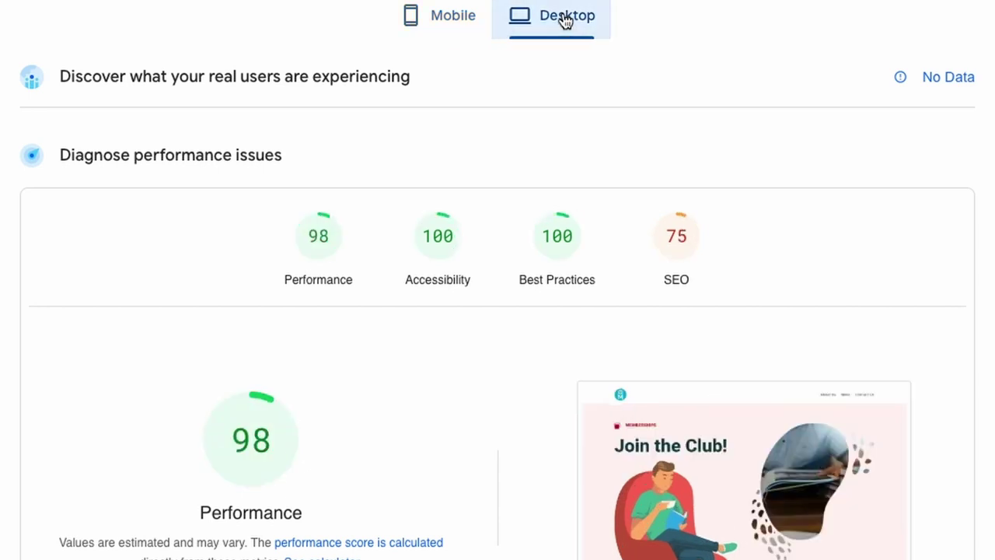